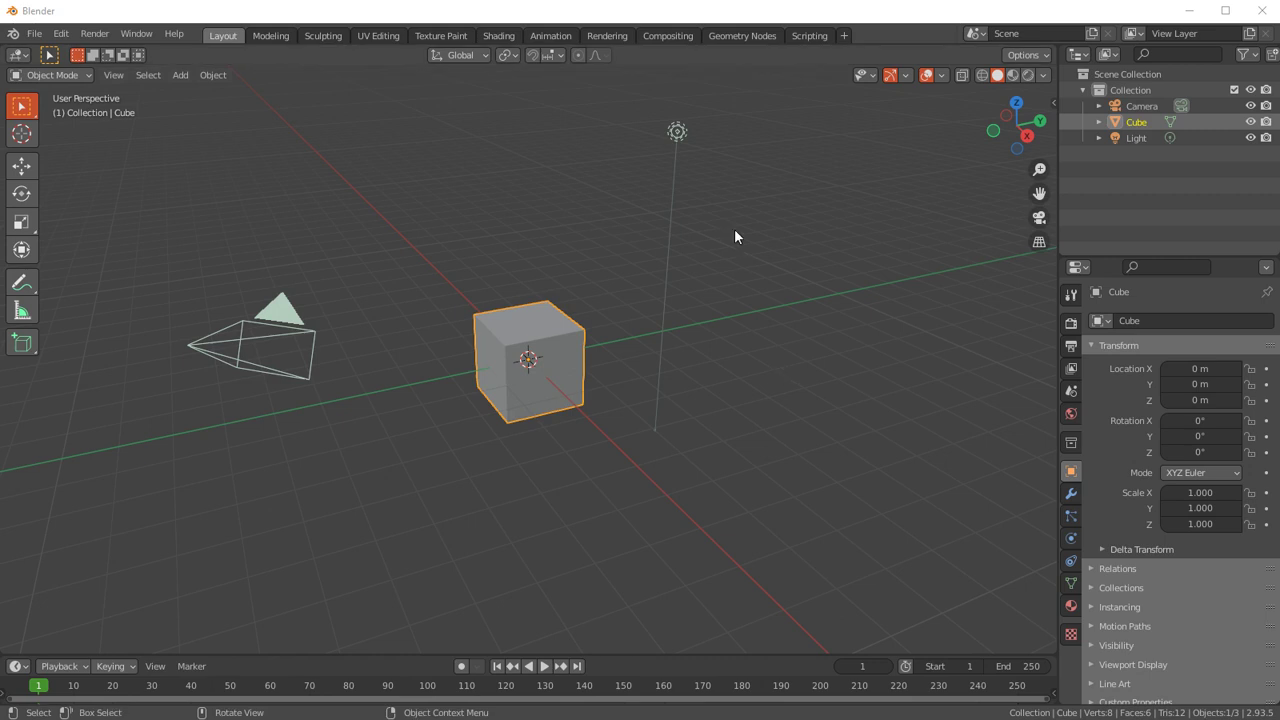
- Delete the default camera, cube and light, then import test3.obj as a Wavefront OBJ
key("a")
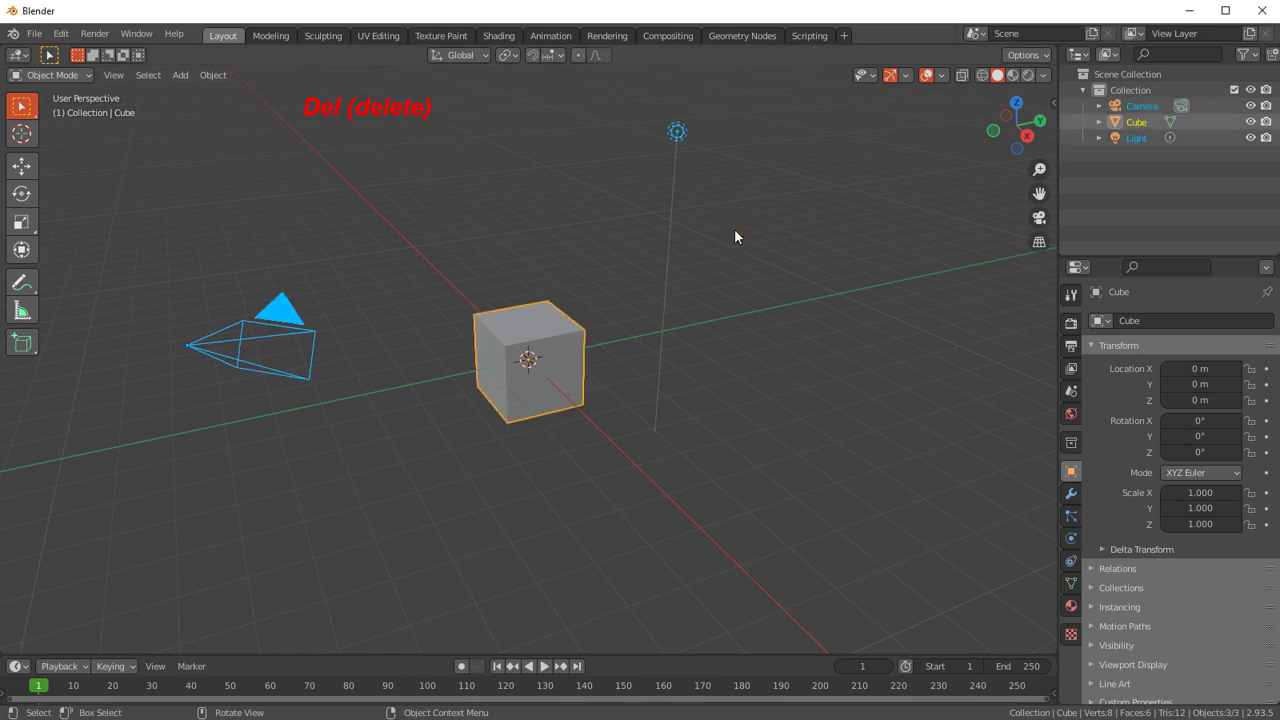
key("Delete")
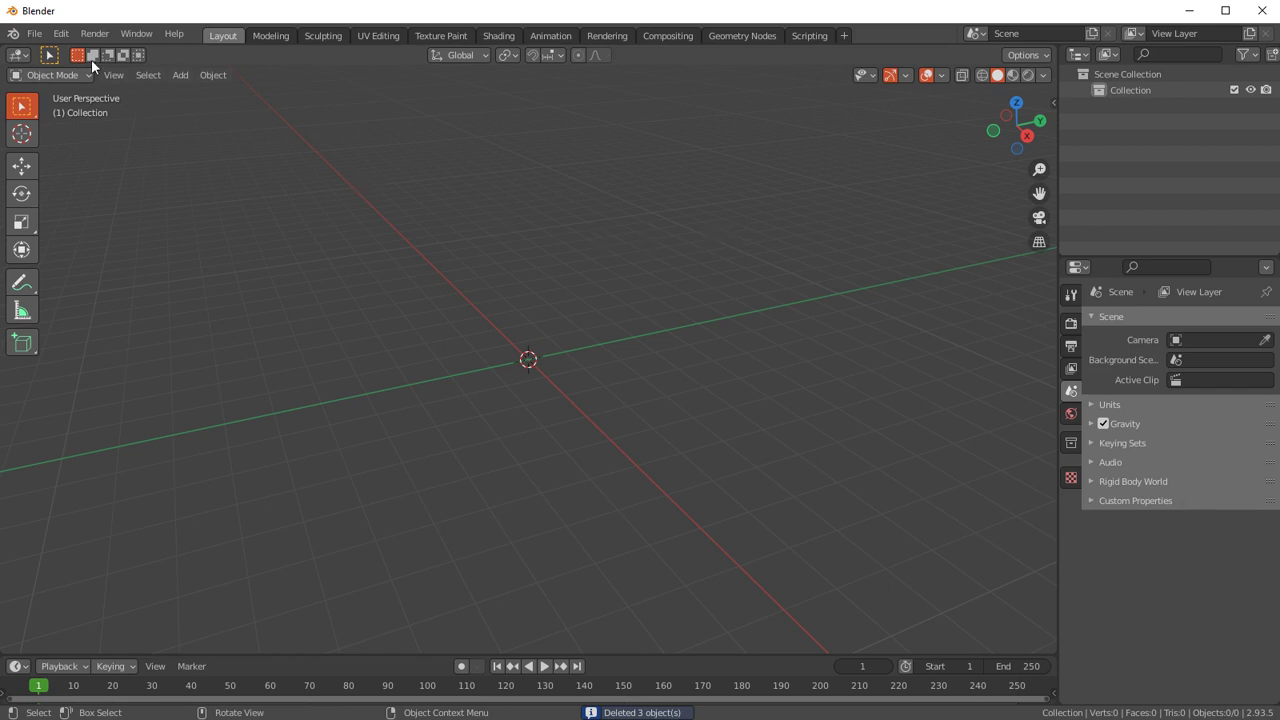
left_click(34, 33)
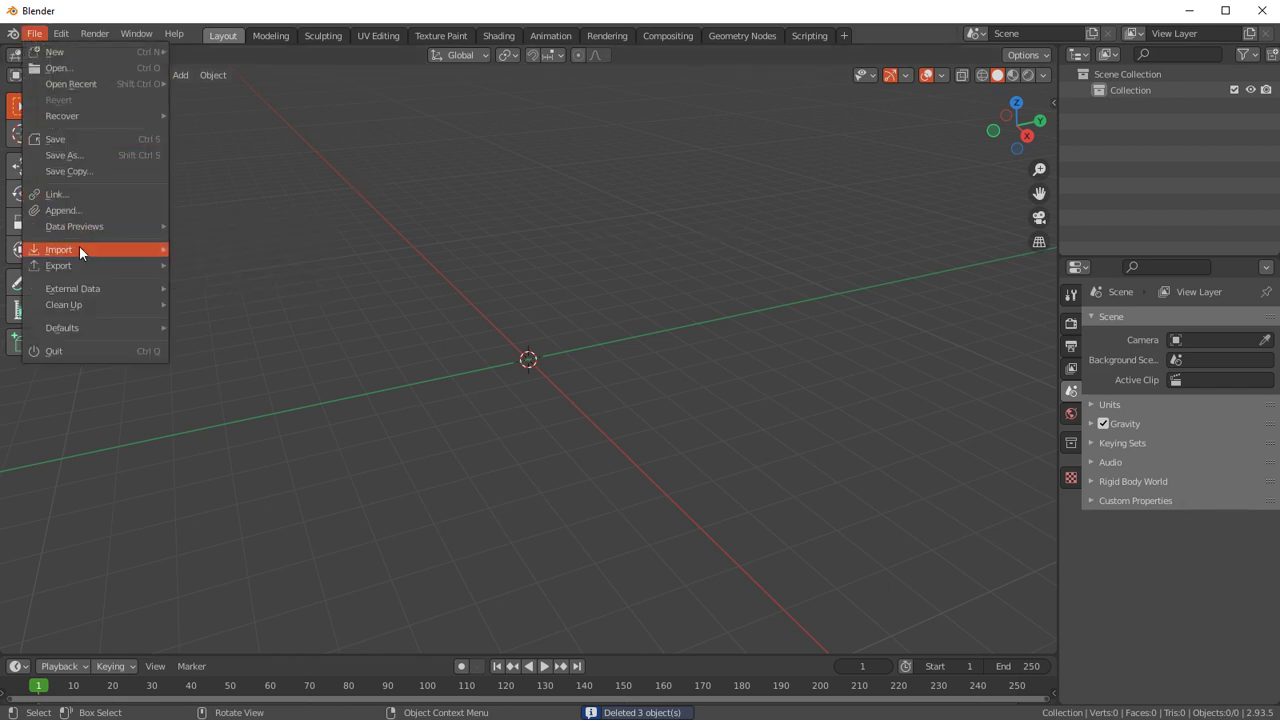
mouse_move(60, 250)
left_click(234, 388)
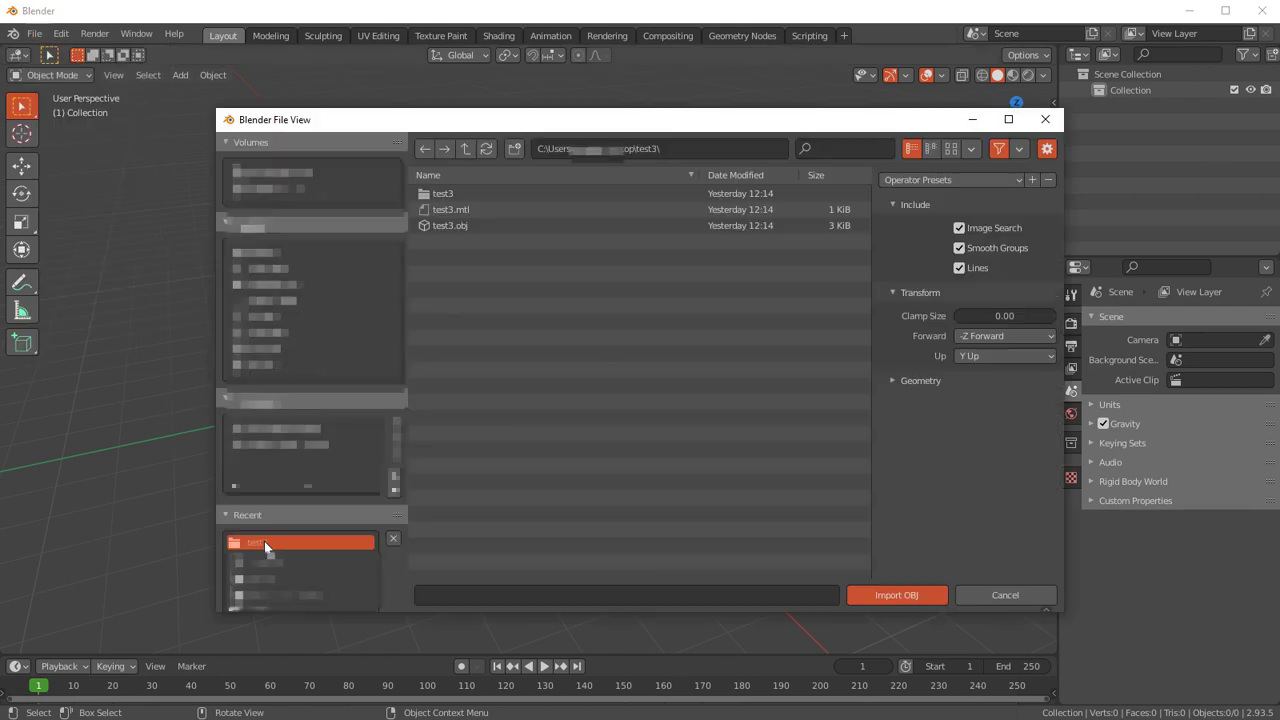
left_click(450, 225)
left_click(896, 595)
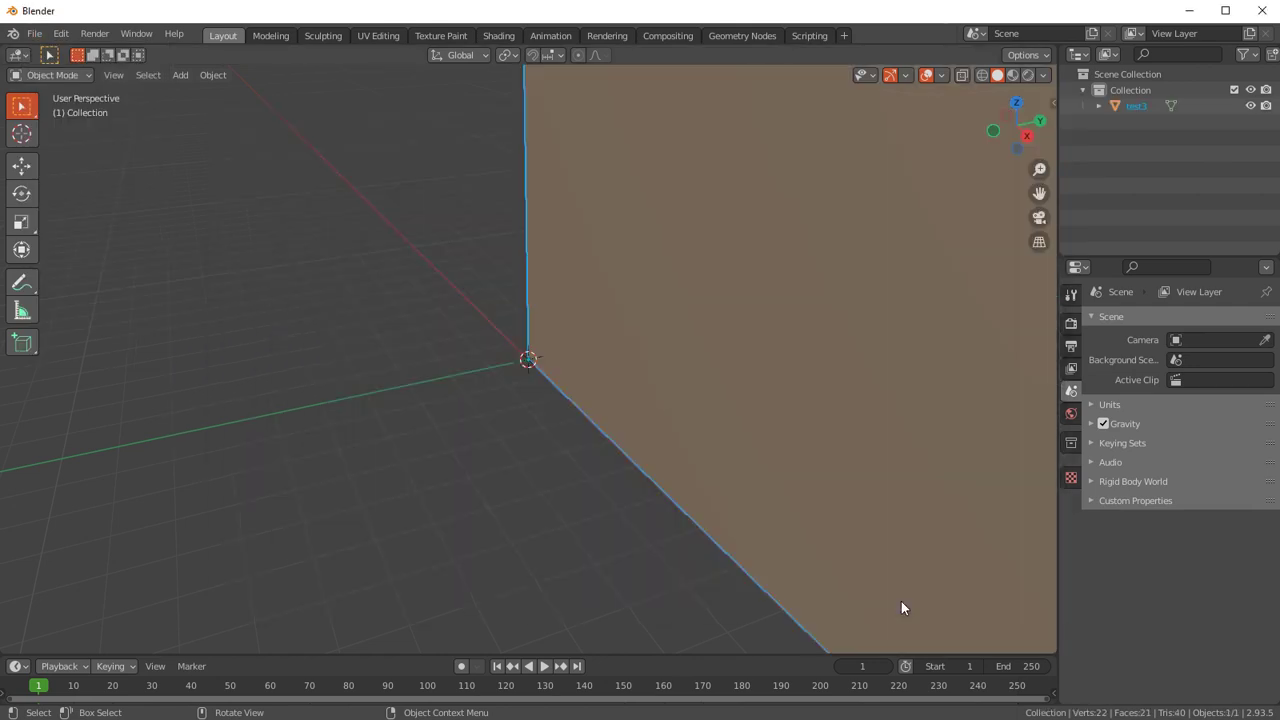
- Scale the test3 building down to 0.4198 and apply all its transforms
key("s")
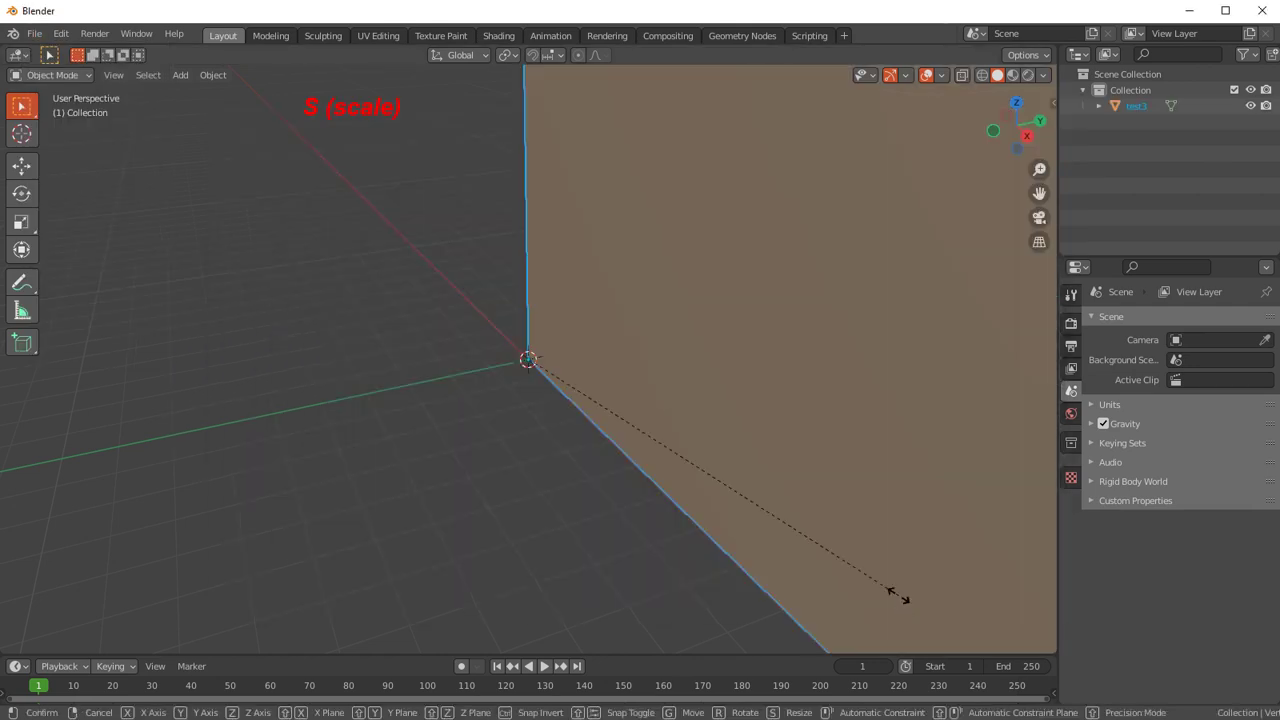
left_click(679, 464)
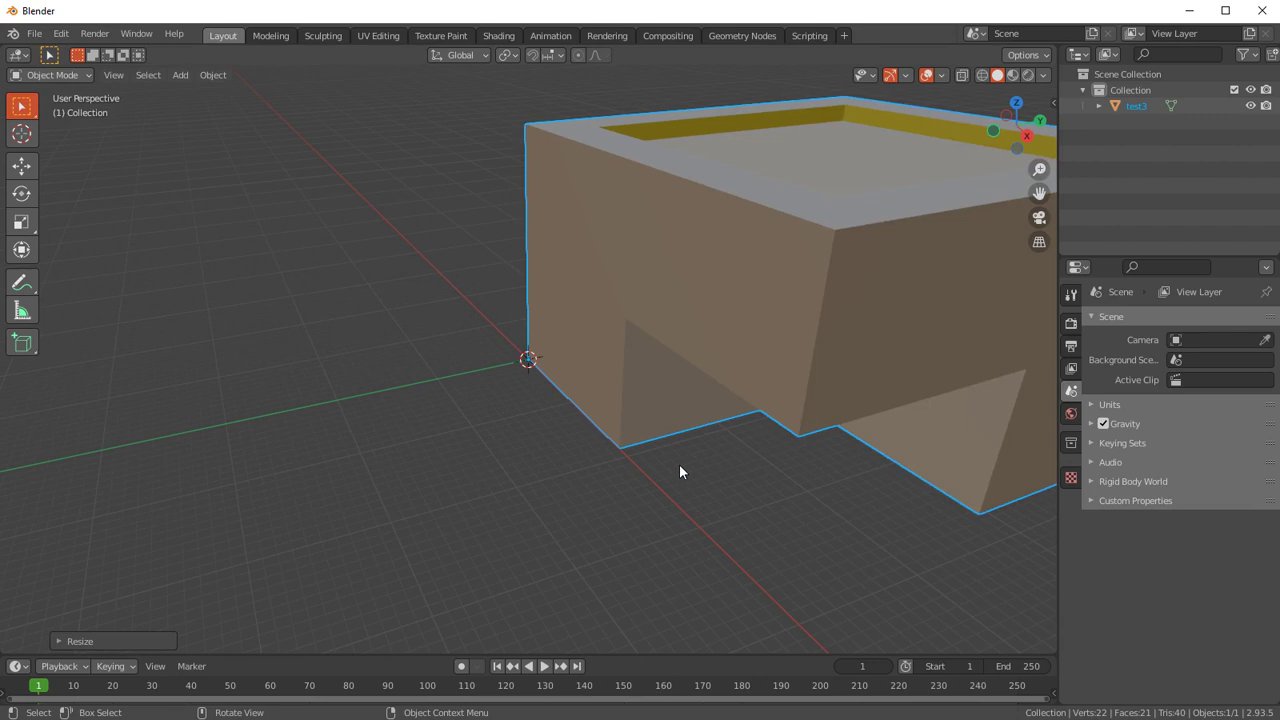
key("ctrl")
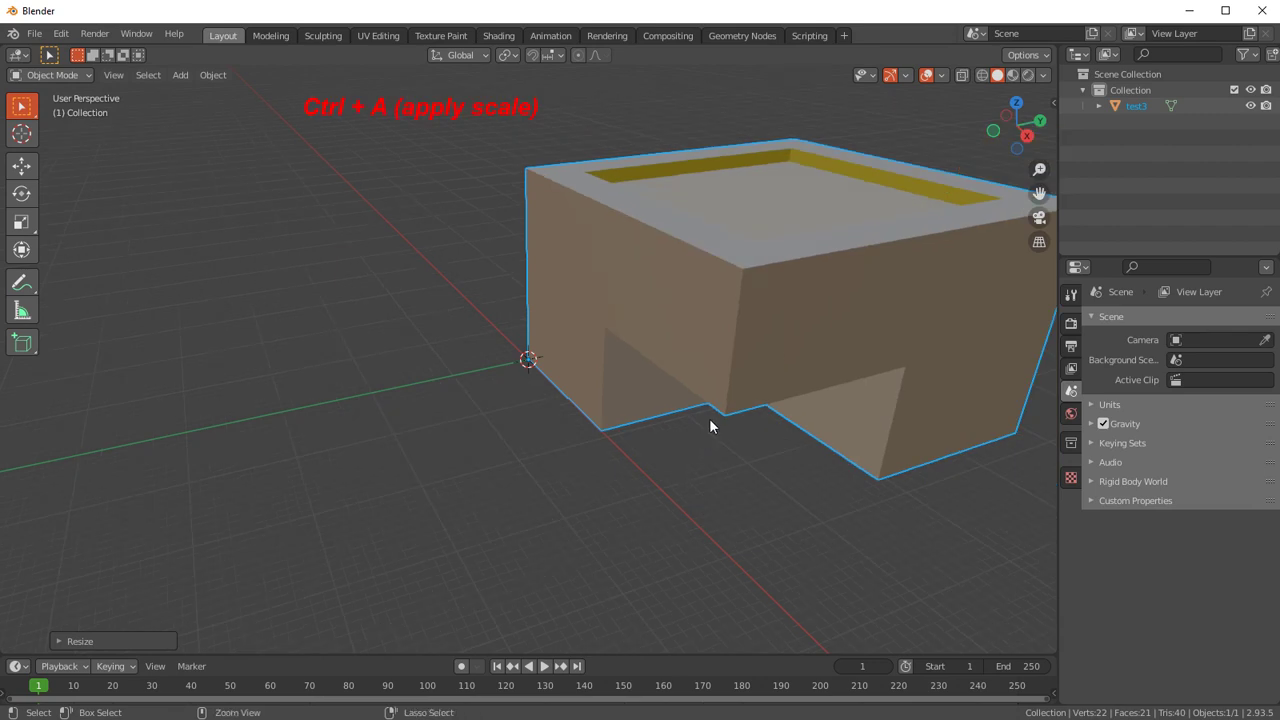
key("ctrl+a")
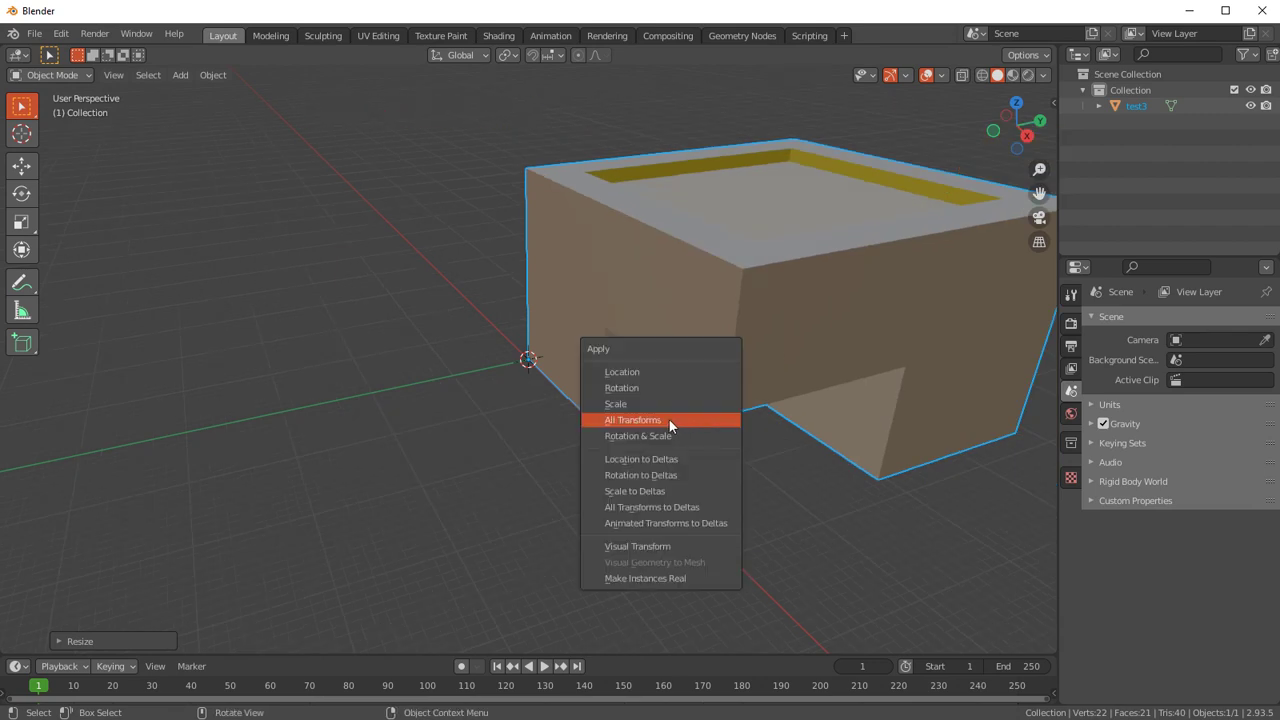
left_click(654, 419)
middle_click_drag(685, 426, 543, 435)
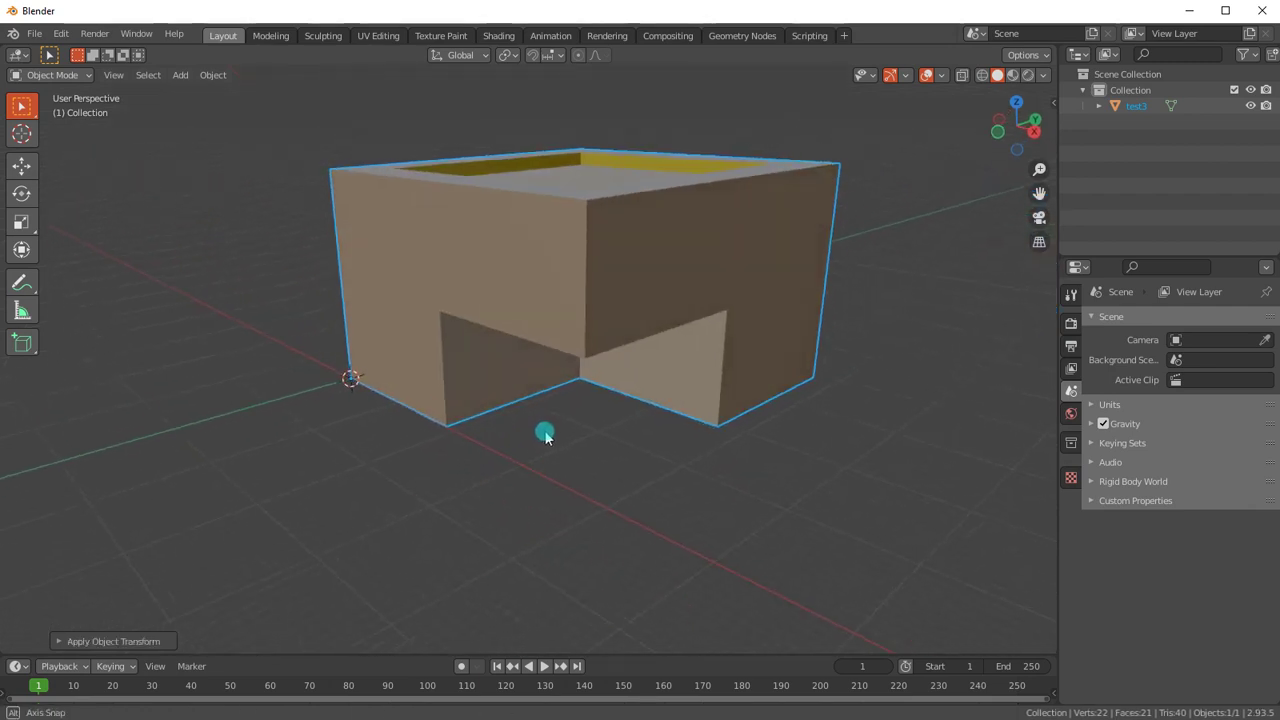
- Show the building in Material Preview and join the timeline area into the 3D view
left_click(1012, 75)
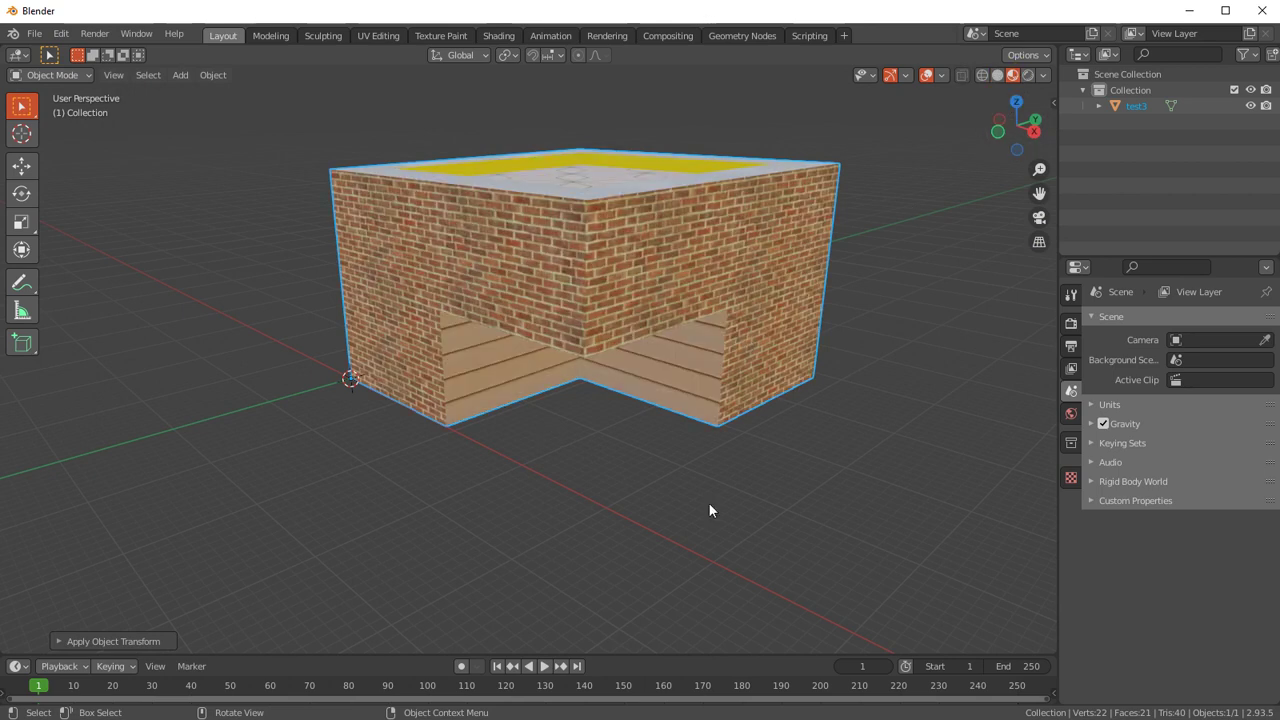
right_click(700, 656)
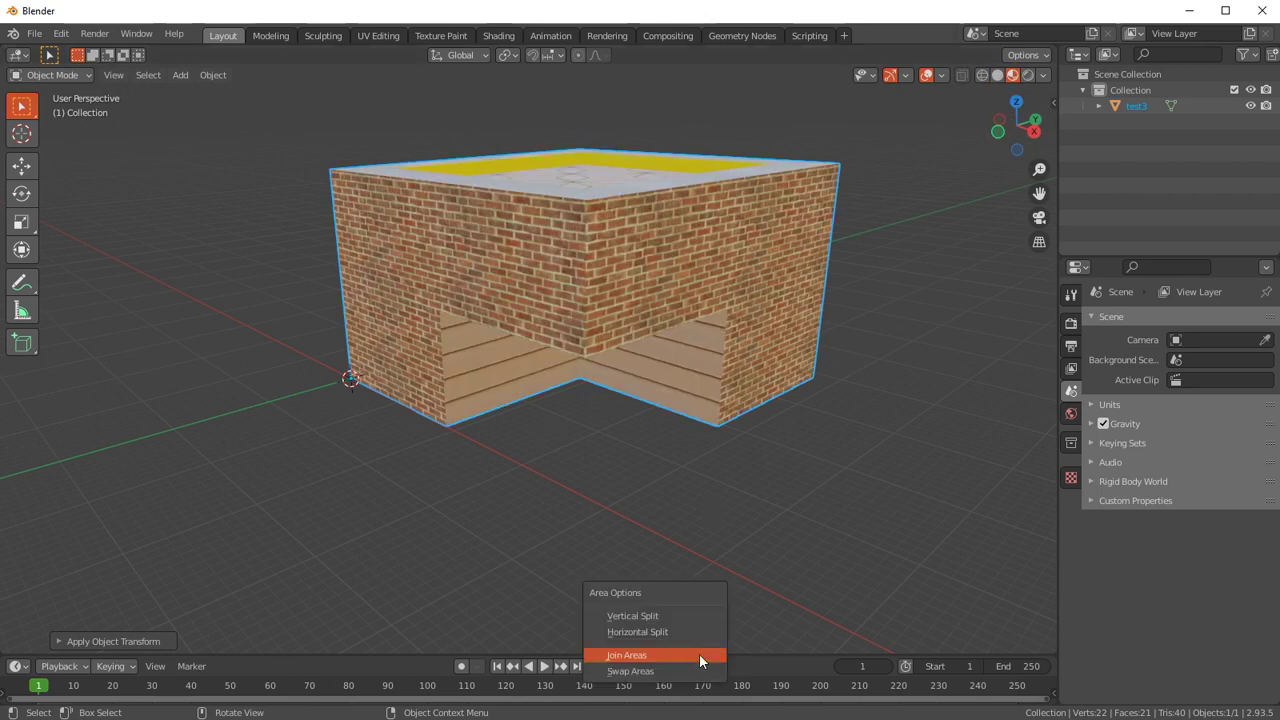
left_click(699, 655)
left_click(697, 674)
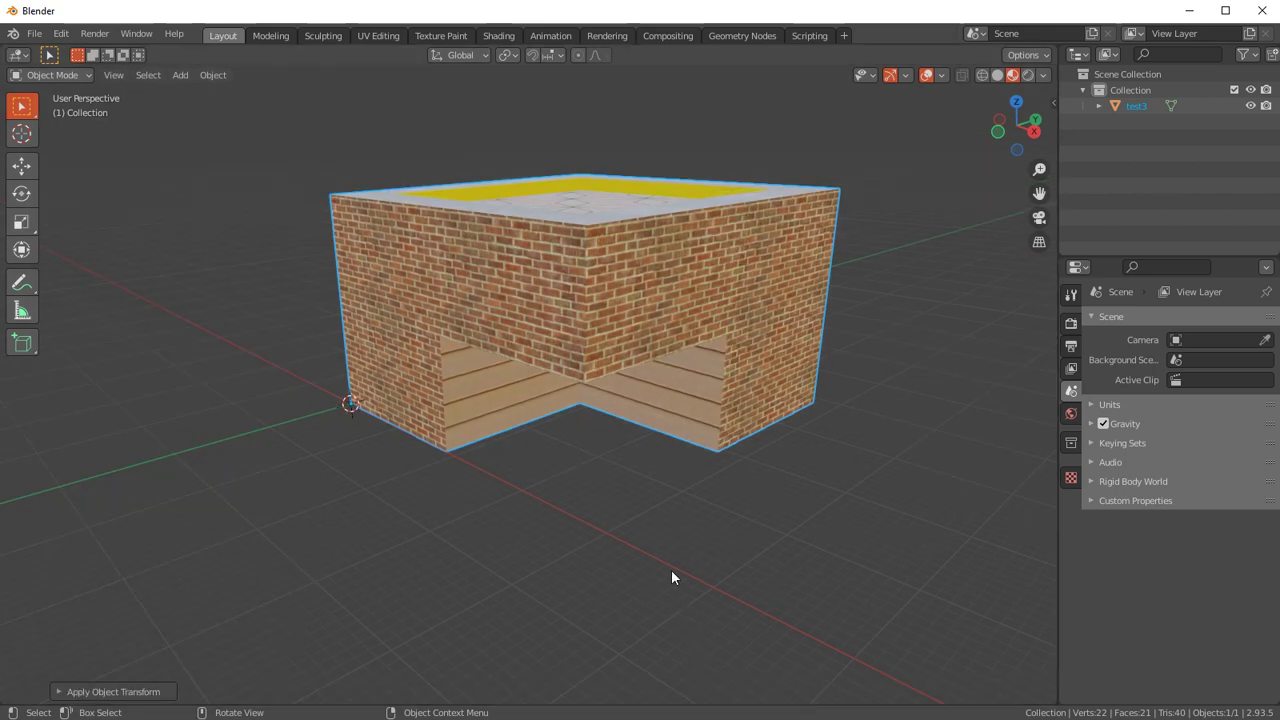
- In the UV Editing workspace, set Material Preview shading and select the brick building
left_click(380, 36)
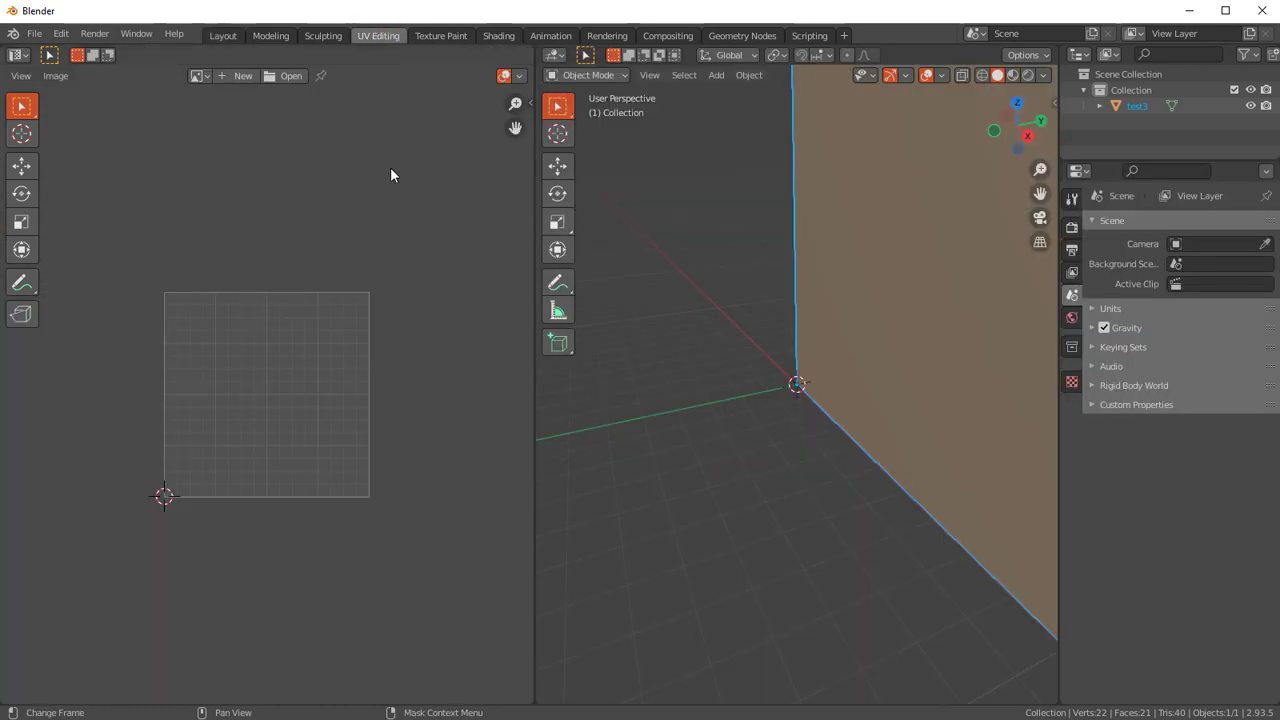
scroll(732, 484, "down", 1)
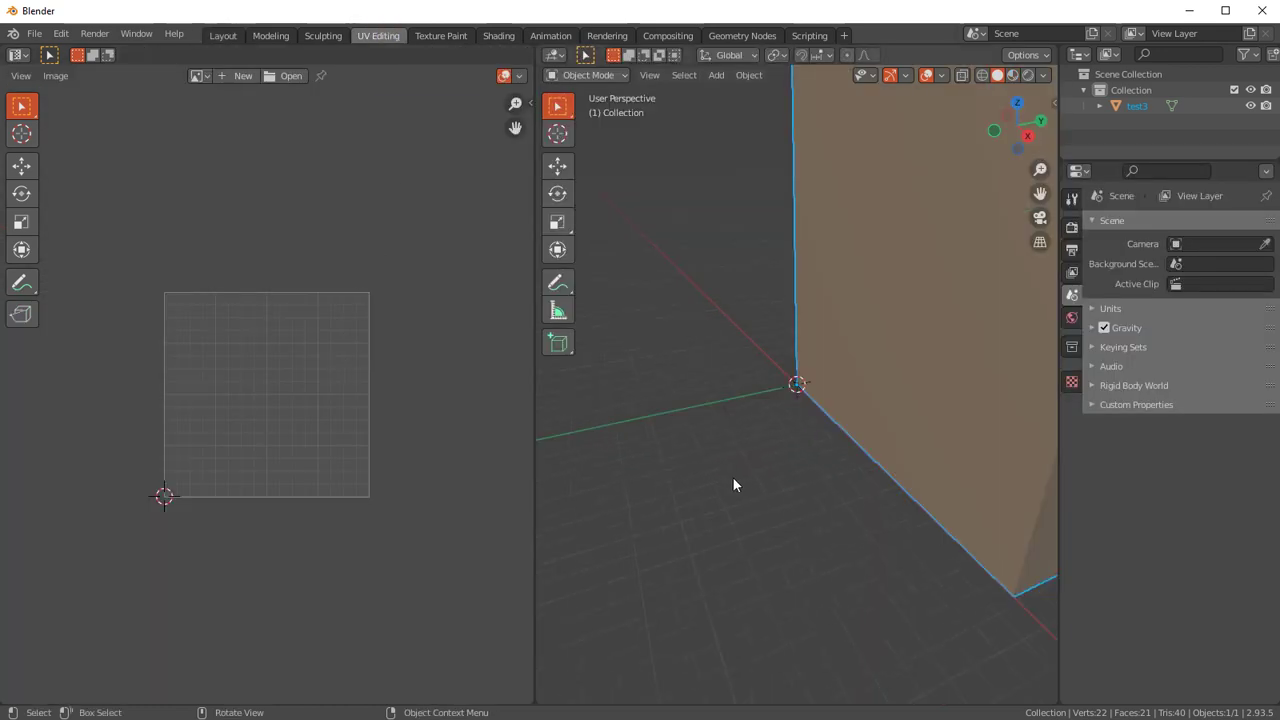
scroll(732, 484, "down", 2)
scroll(732, 484, "down", 2)
mouse_move(815, 448)
middle_mouse_down()
mouse_move(679, 466)
mouse_move(734, 463)
middle_mouse_up()
left_click(1012, 75)
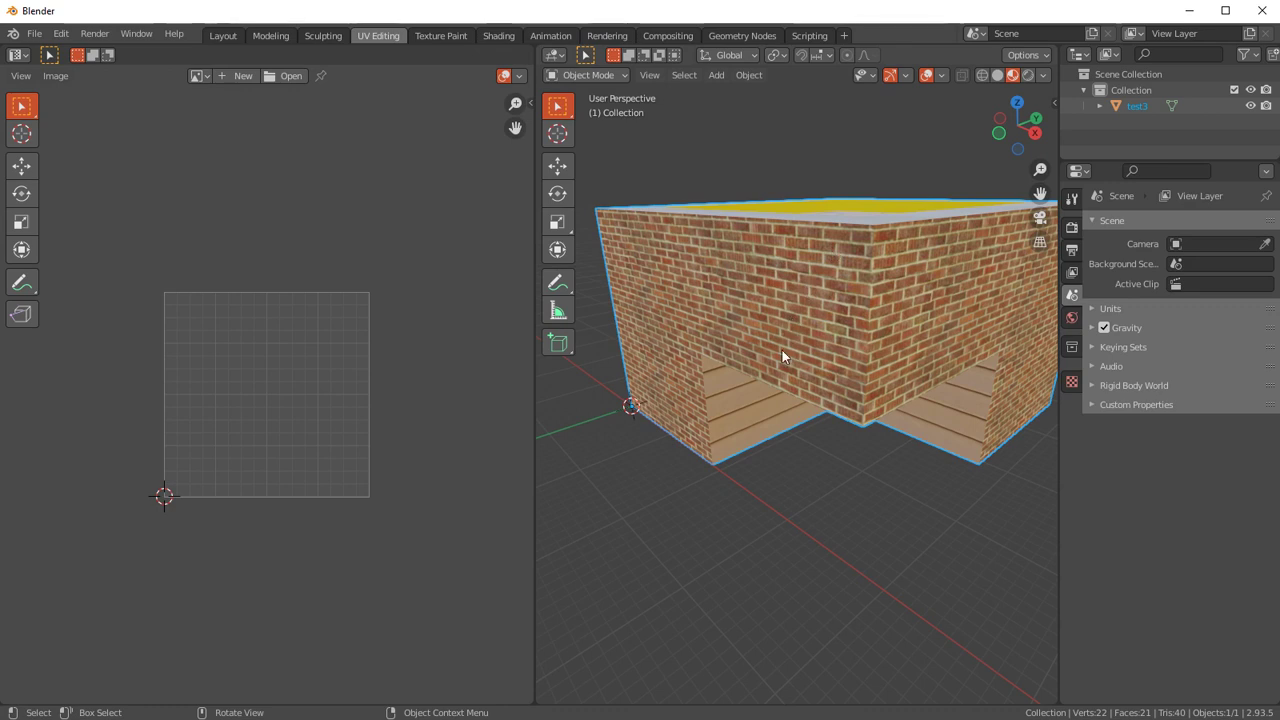
left_click(791, 311)
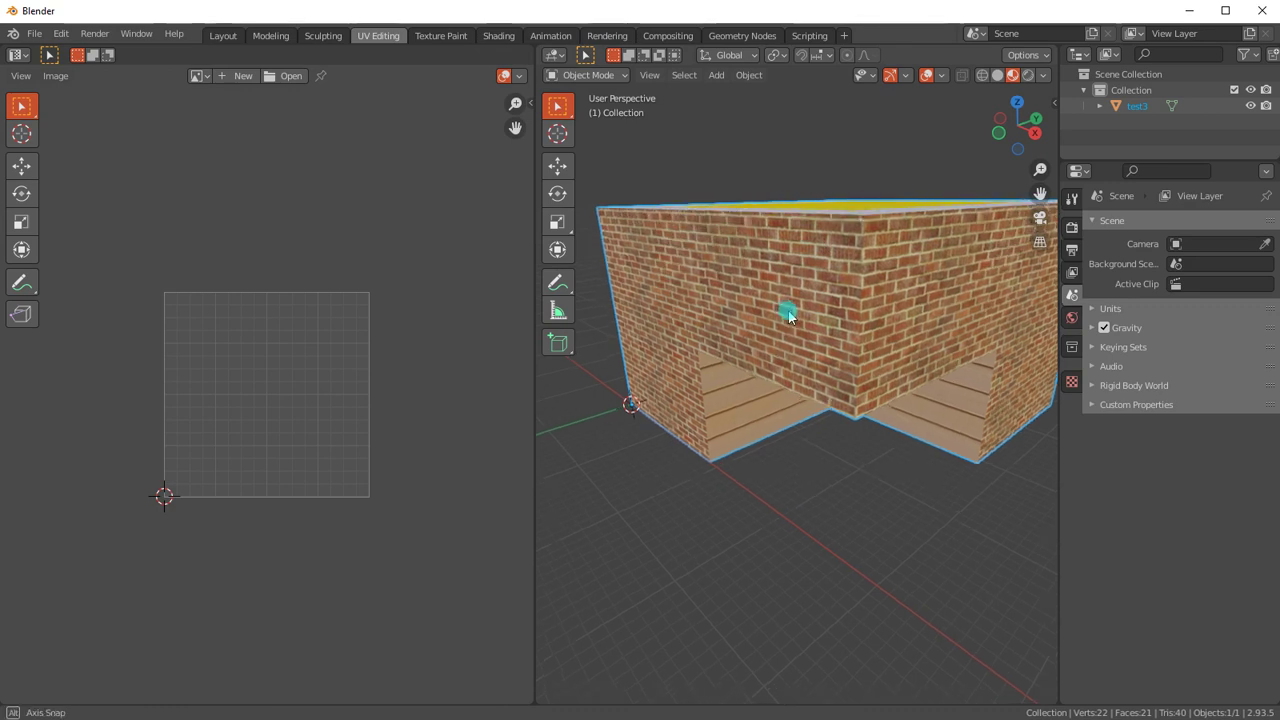
left_click(796, 317)
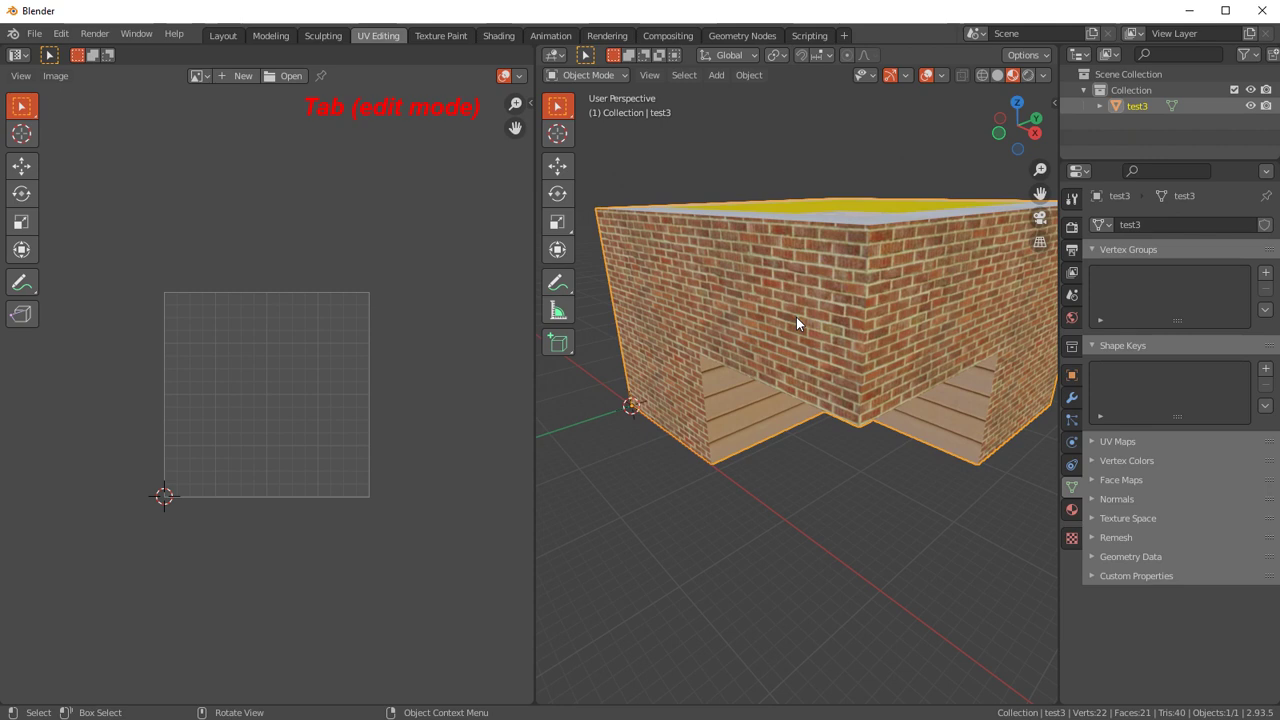
- Enter edit mode on the building and centre its UV islands in the UV editor
key("Tab")
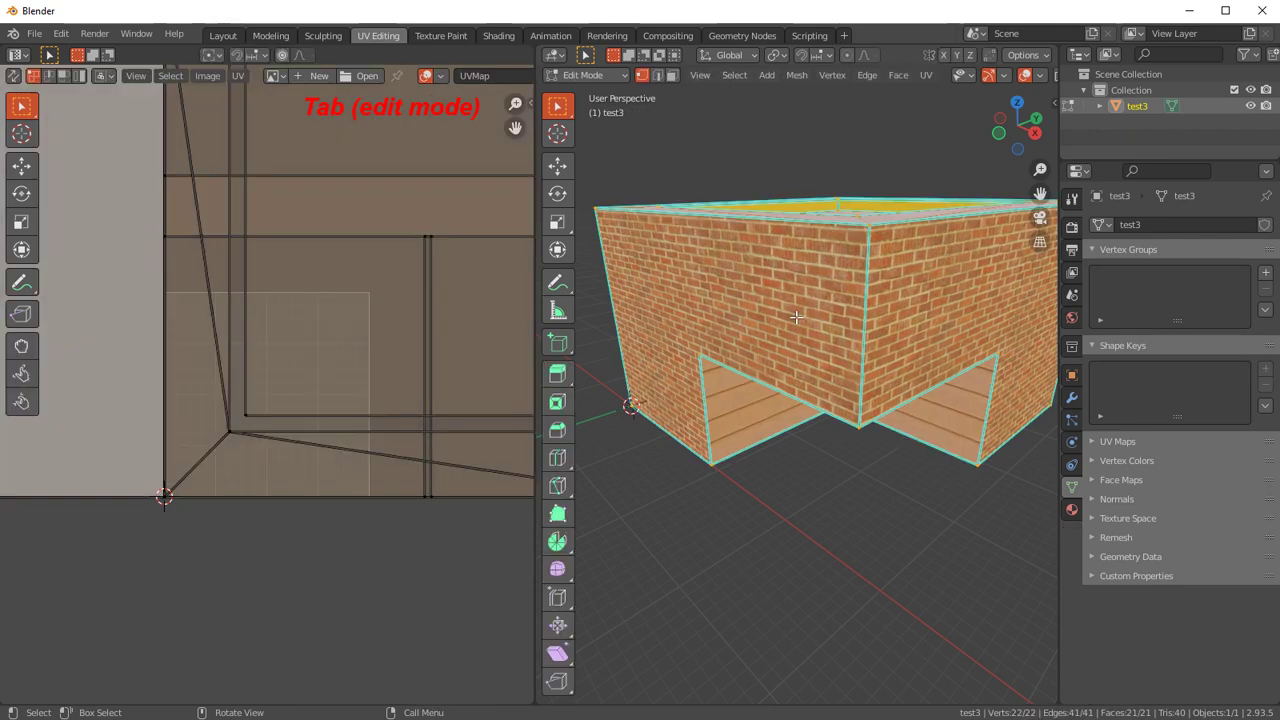
scroll(275, 361, "down", 2)
scroll(281, 377, "down", 3)
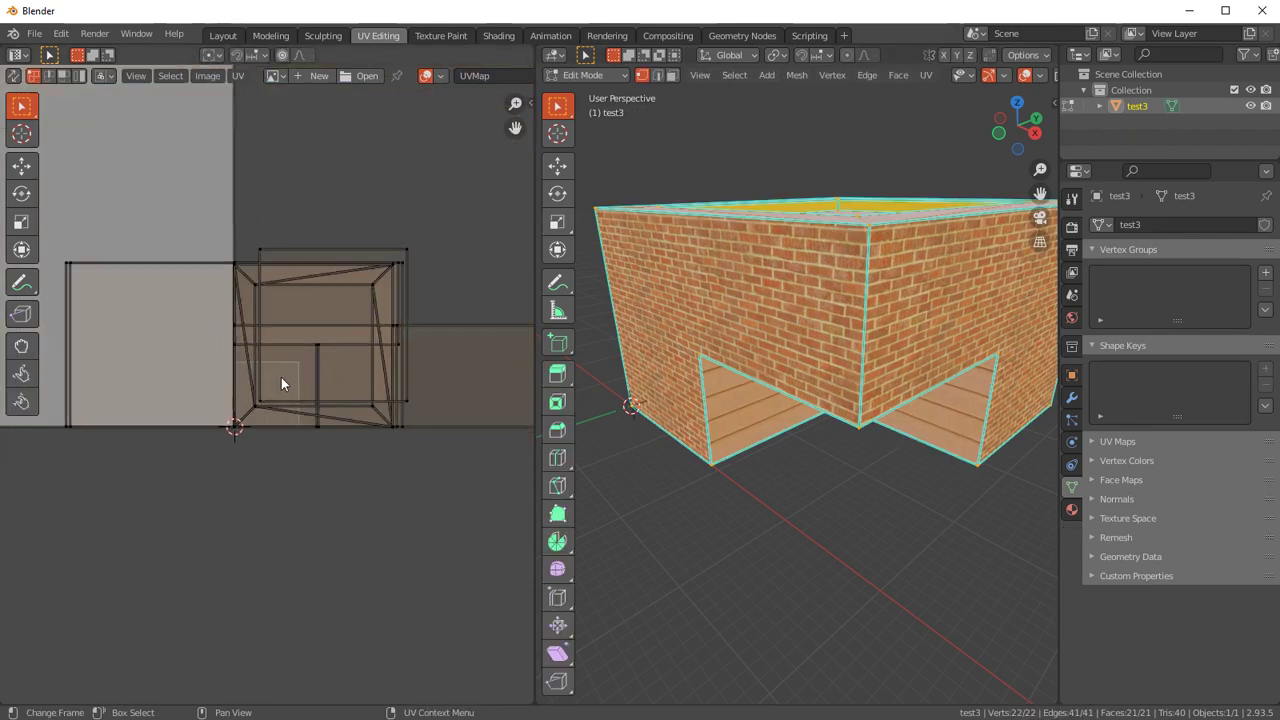
scroll(293, 377, "down", 3)
scroll(293, 377, "down", 1)
scroll(293, 377, "up", 3)
scroll(305, 372, "up", 2)
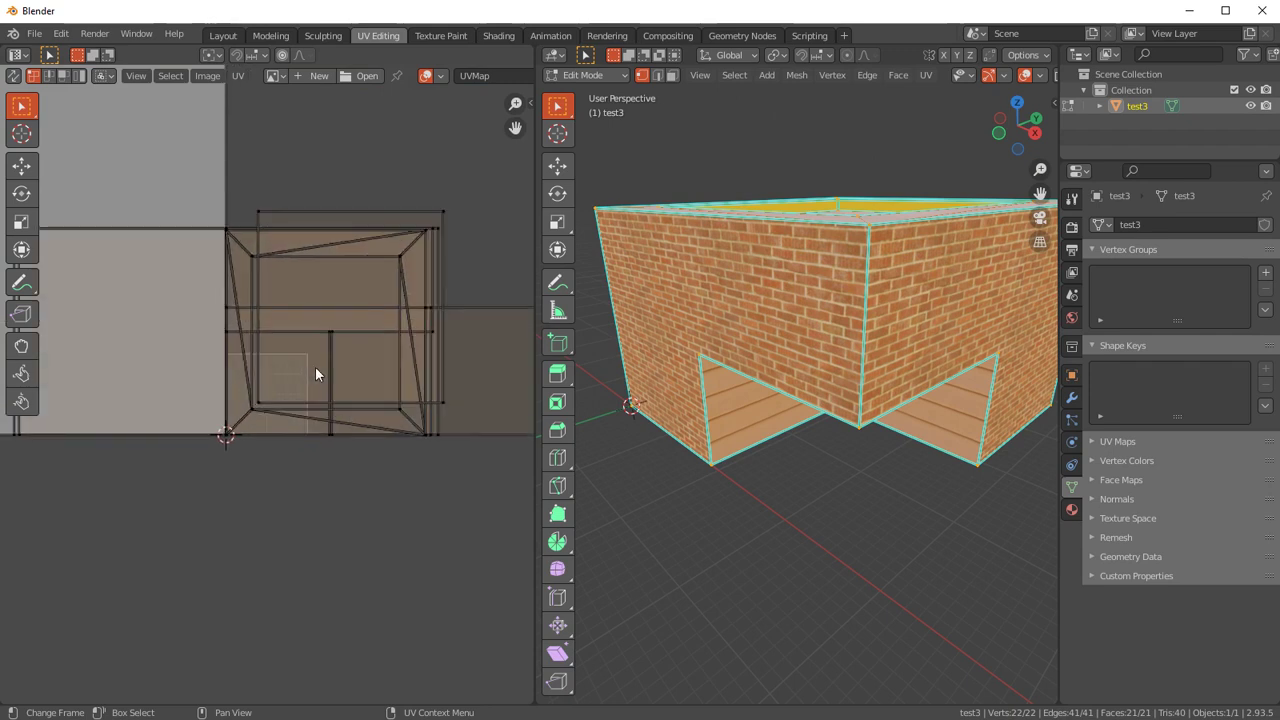
scroll(325, 367, "up", 2)
scroll(350, 380, "up", 1)
middle_click_drag(372, 398, 271, 426)
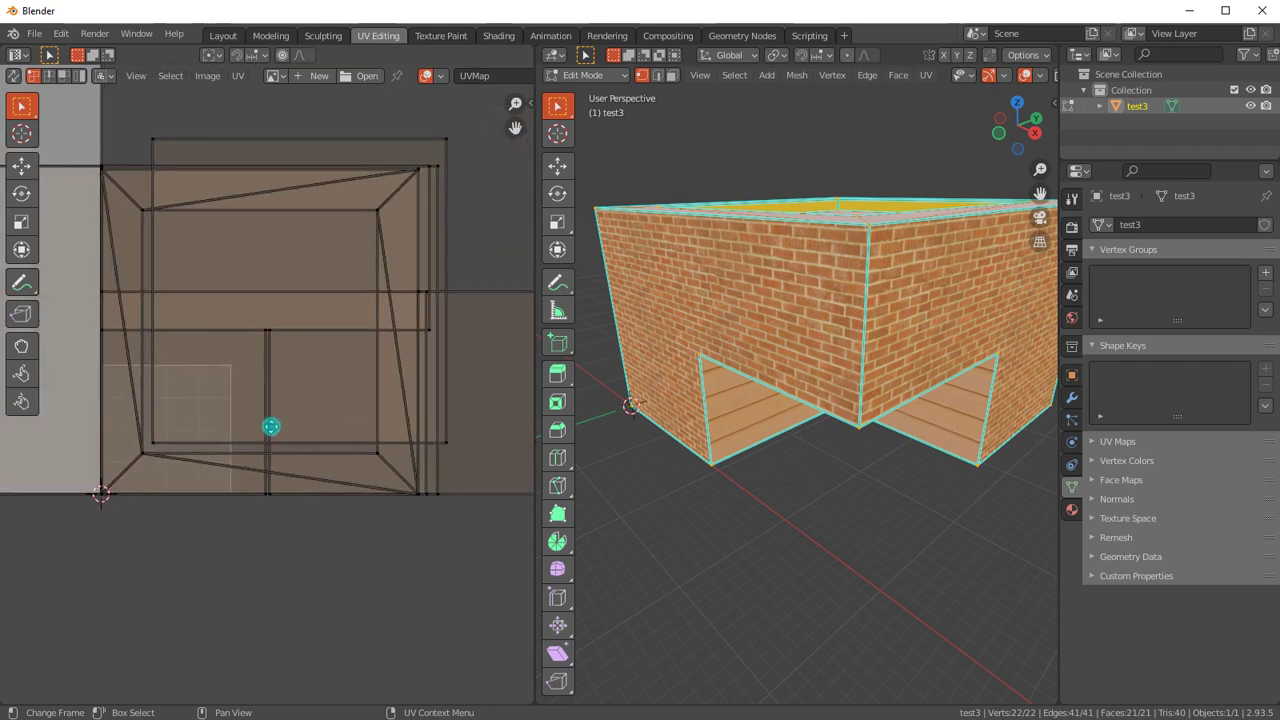
- Add a second UV map to the mesh and rename it UVBake
left_click(1092, 443)
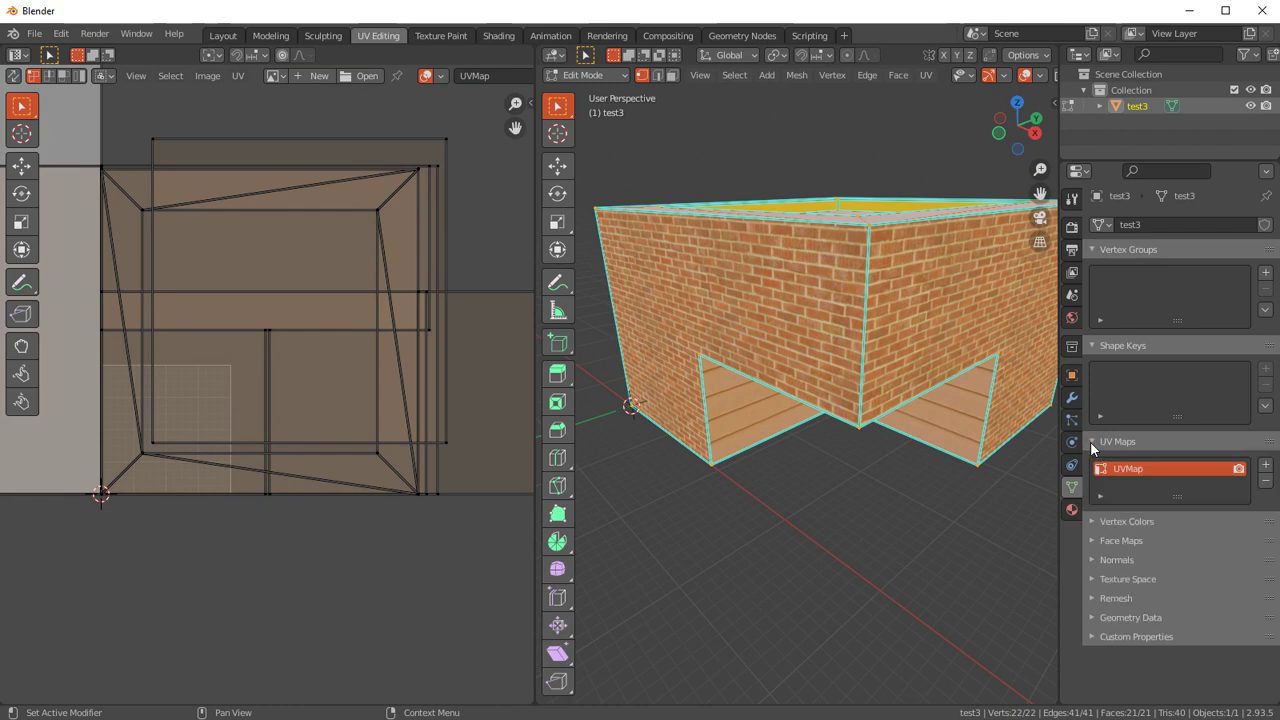
left_click(1267, 470)
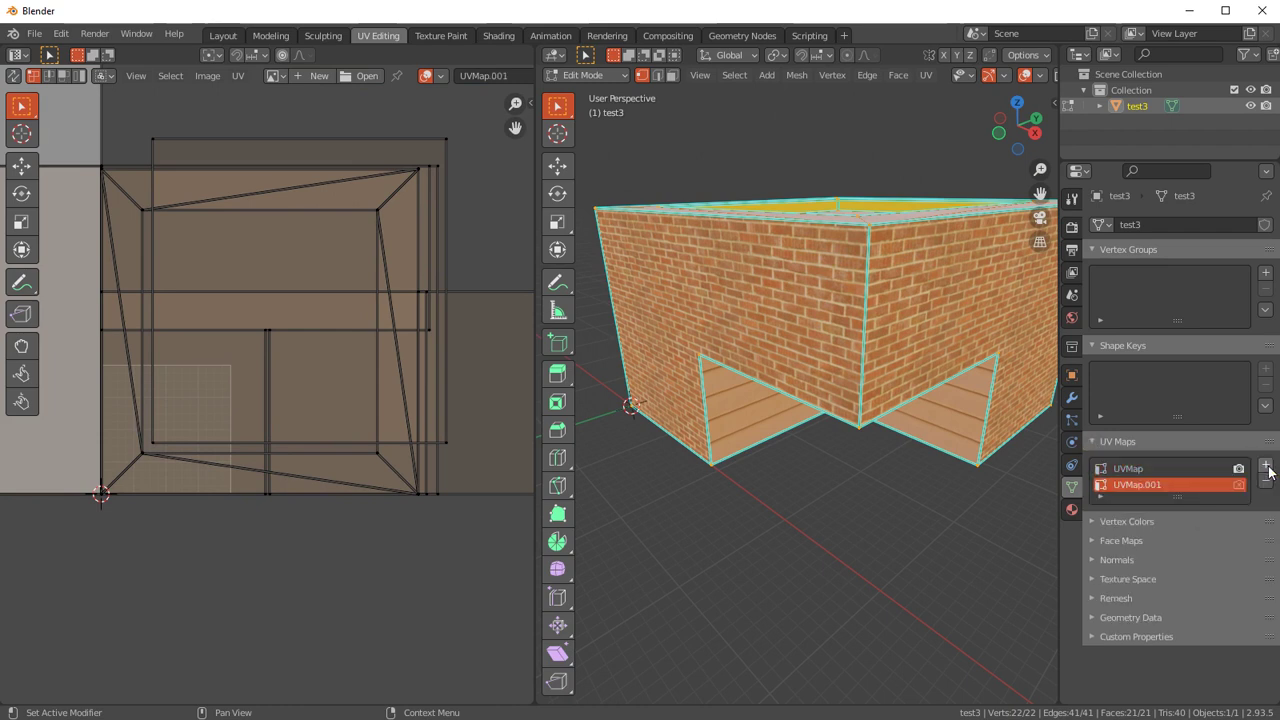
double_click(1132, 485)
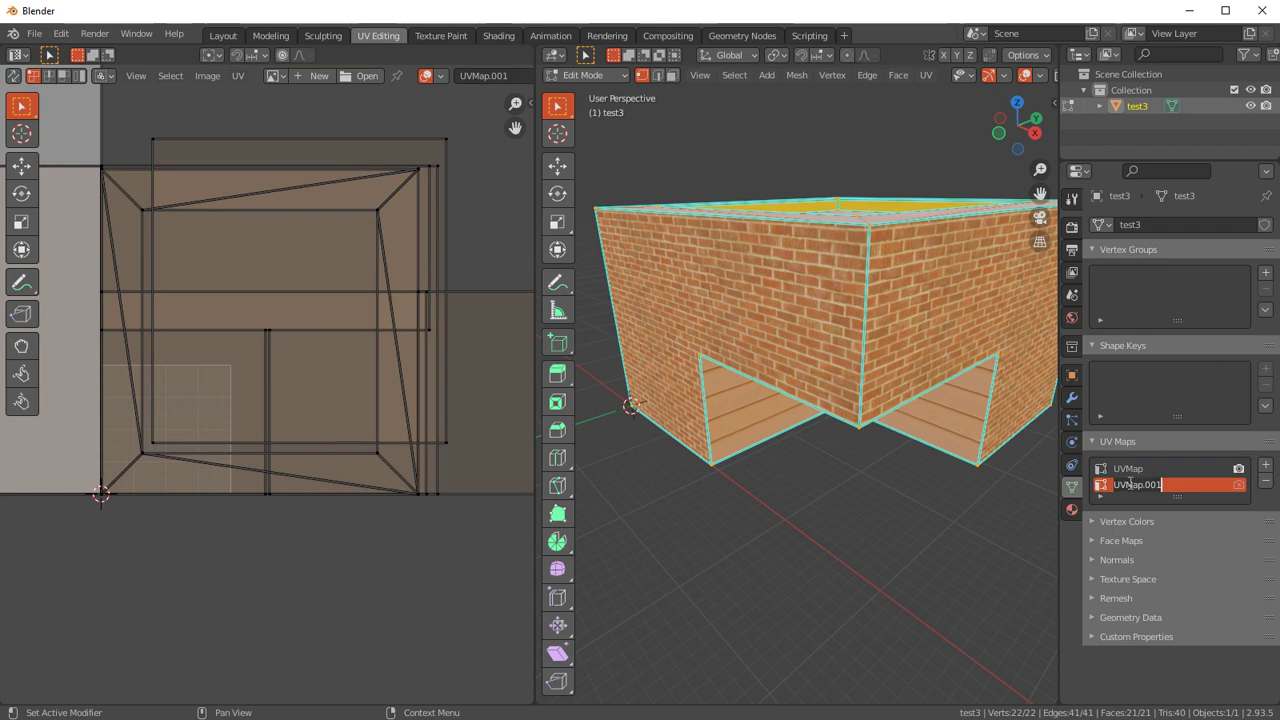
type("UVBake")
key("Return")
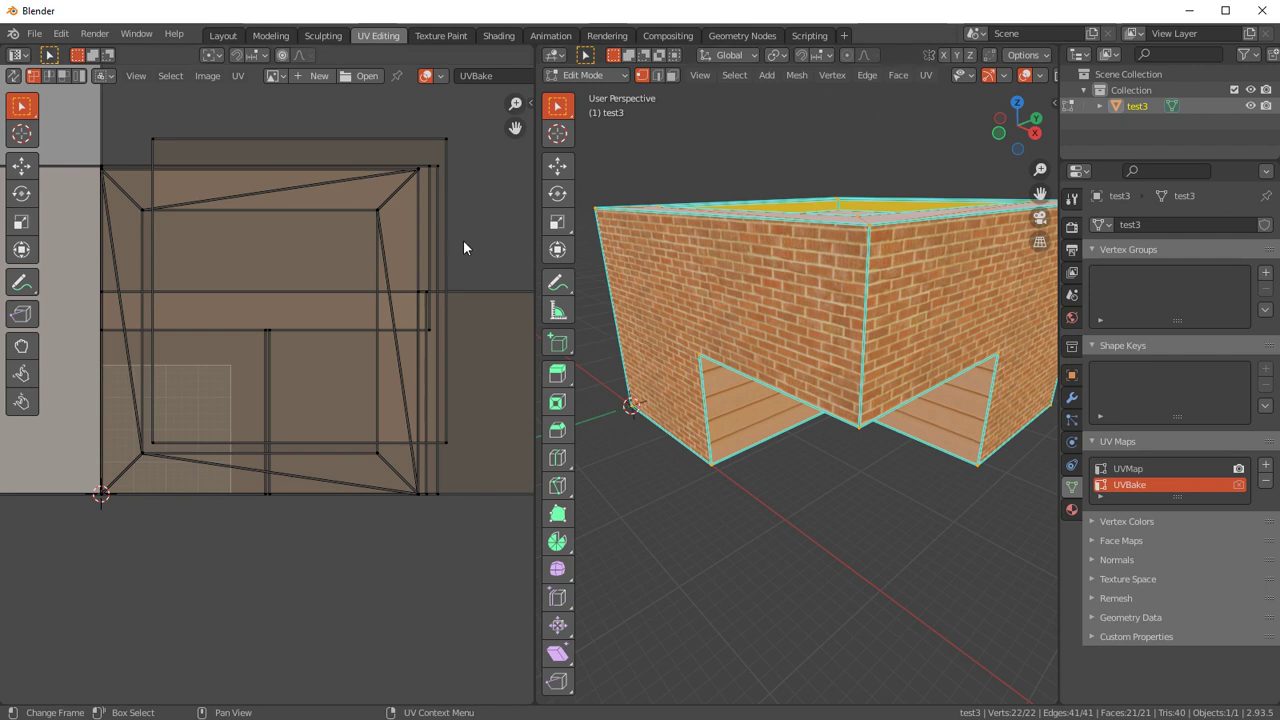
left_click(237, 75)
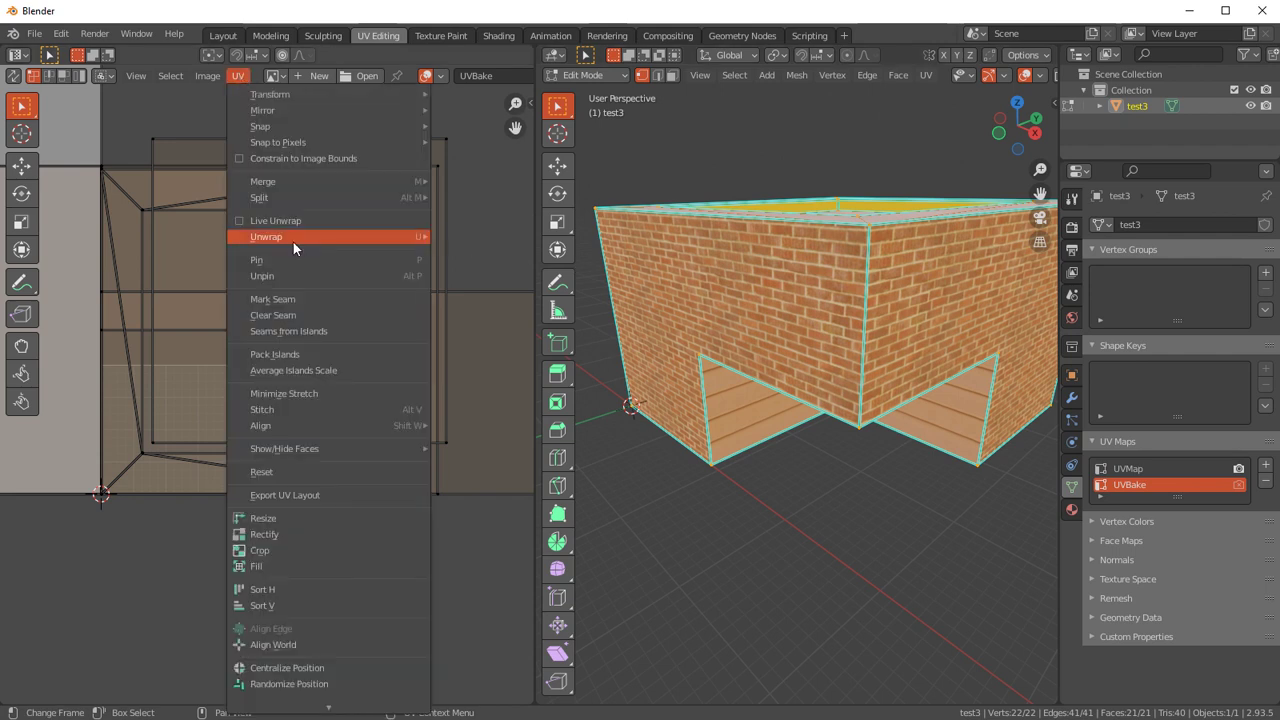
mouse_move(266, 236)
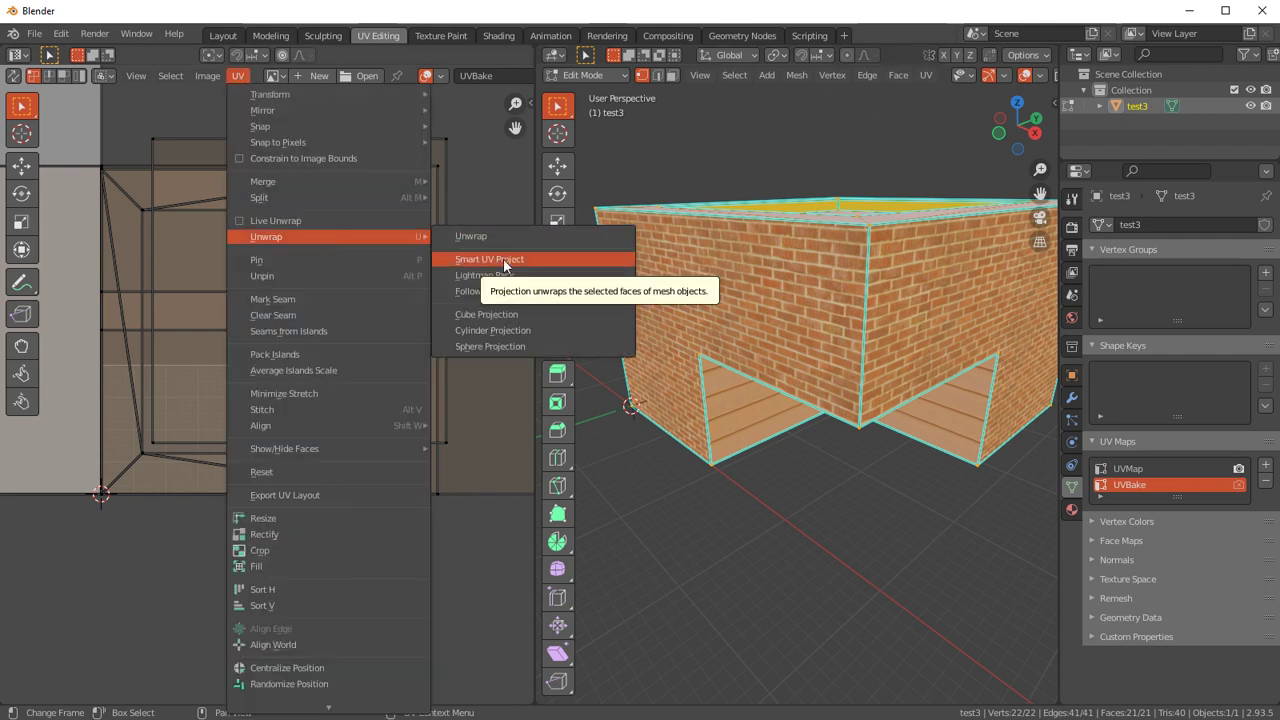
- Smart UV Project the mesh with 66° angle limit and 0.010 island margin, then centre the layout
left_click(517, 261)
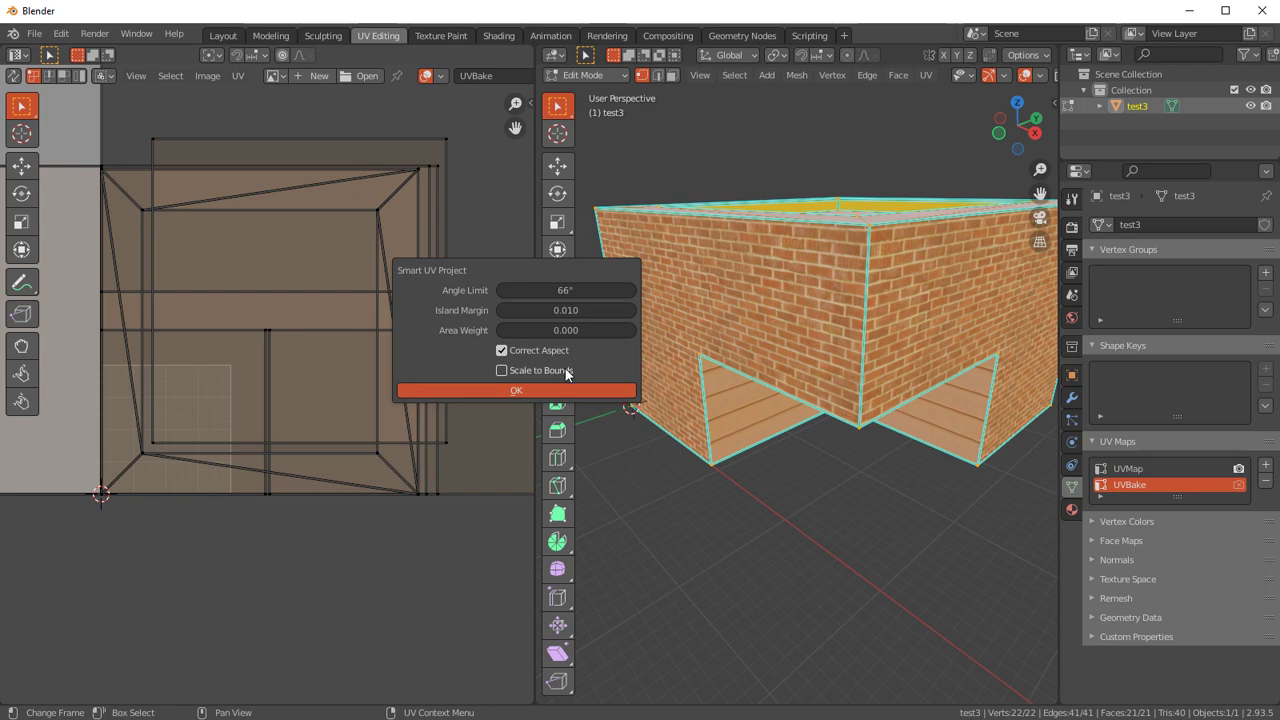
left_click(556, 389)
left_click(292, 439)
scroll(365, 332, "up", 2)
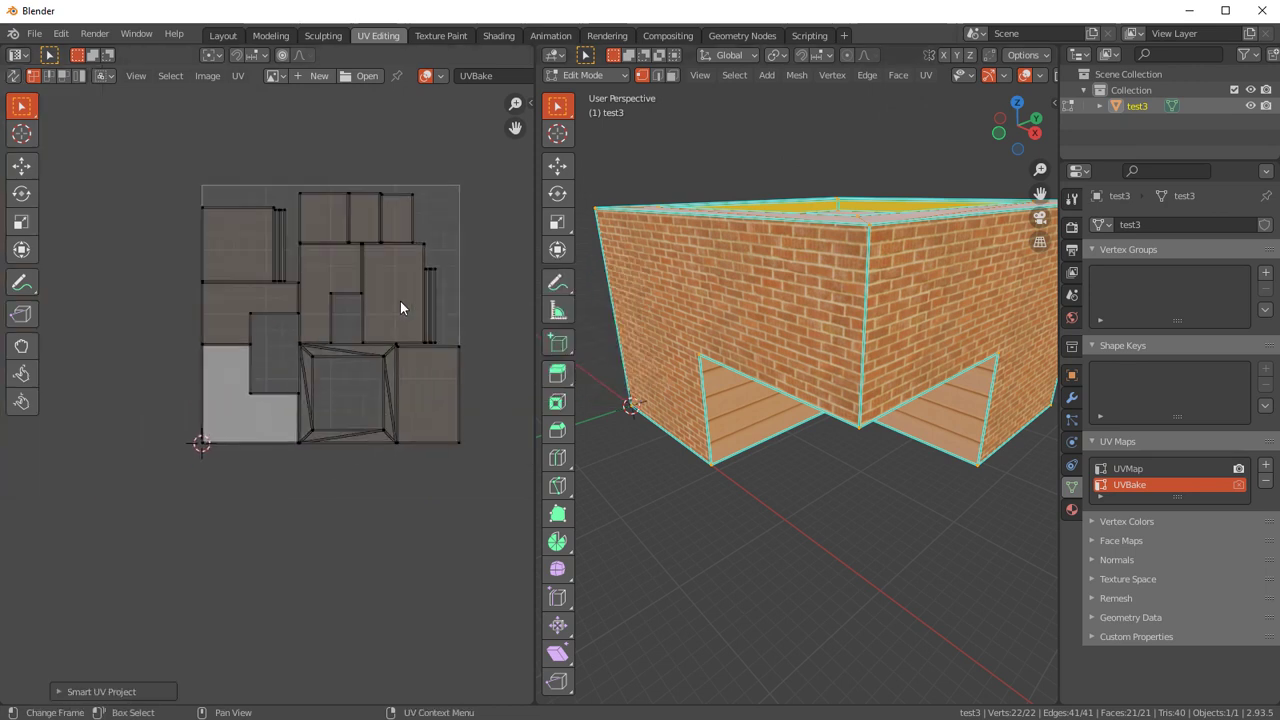
scroll(400, 301, "up", 2)
middle_click_drag(401, 289, 332, 321)
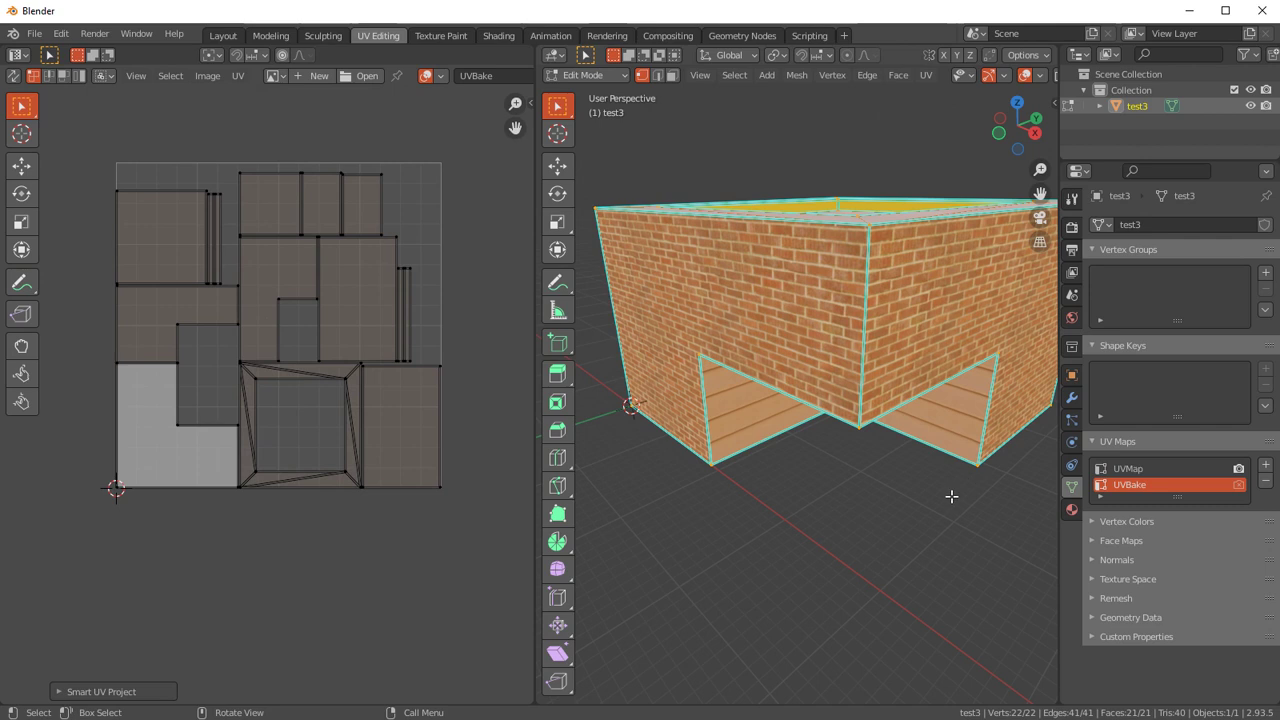
- Add a new material slot on test3 with a new material named Baked-material
left_click(1071, 512)
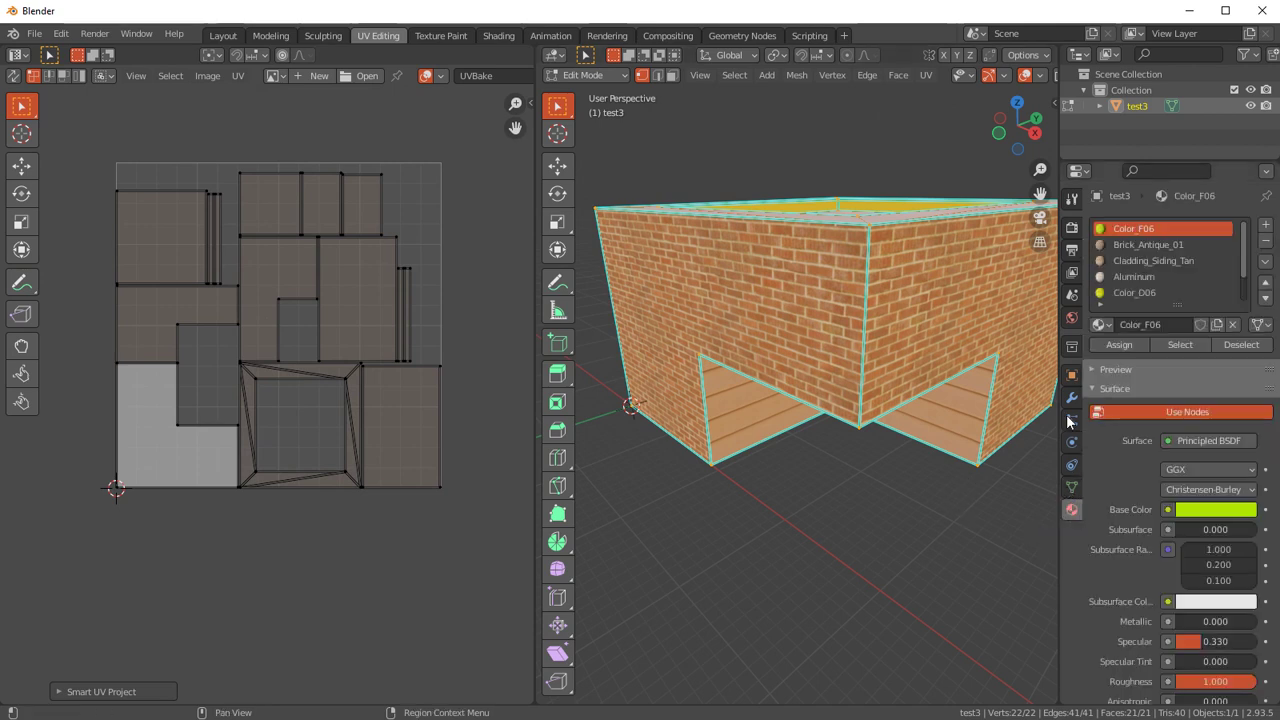
scroll(1153, 253, "down", 1)
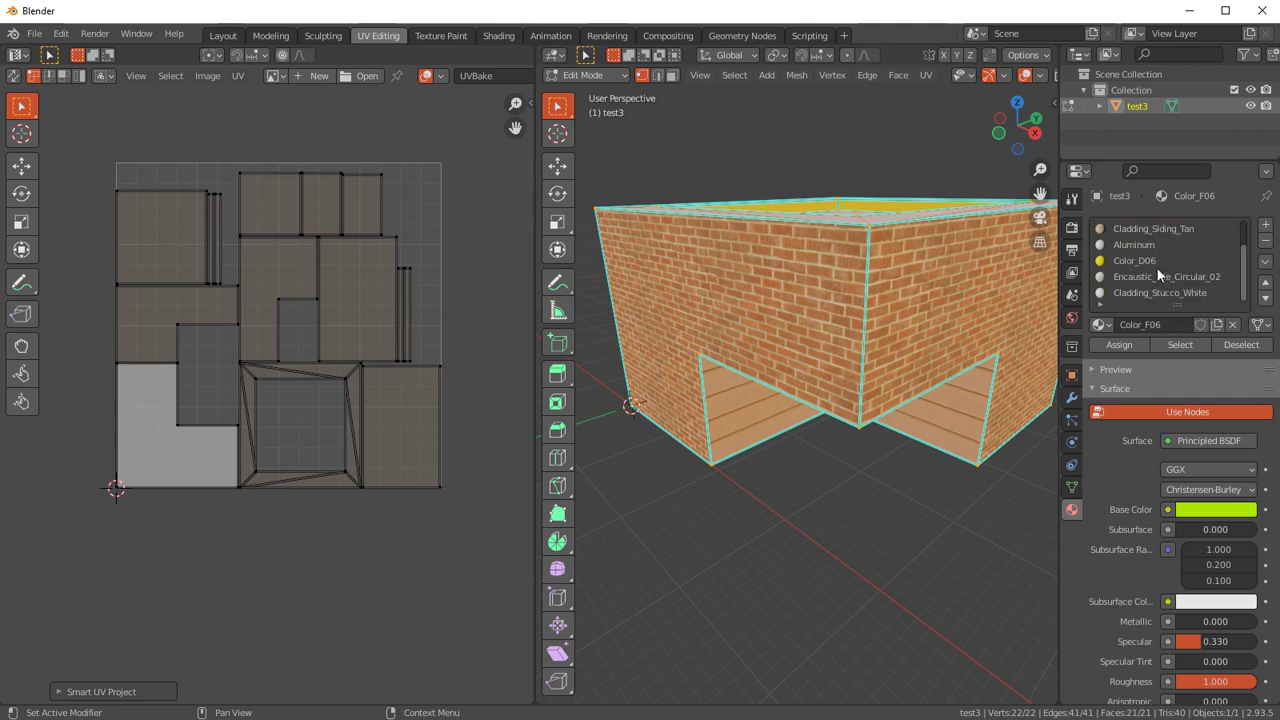
left_click_drag(1177, 304, 1178, 382)
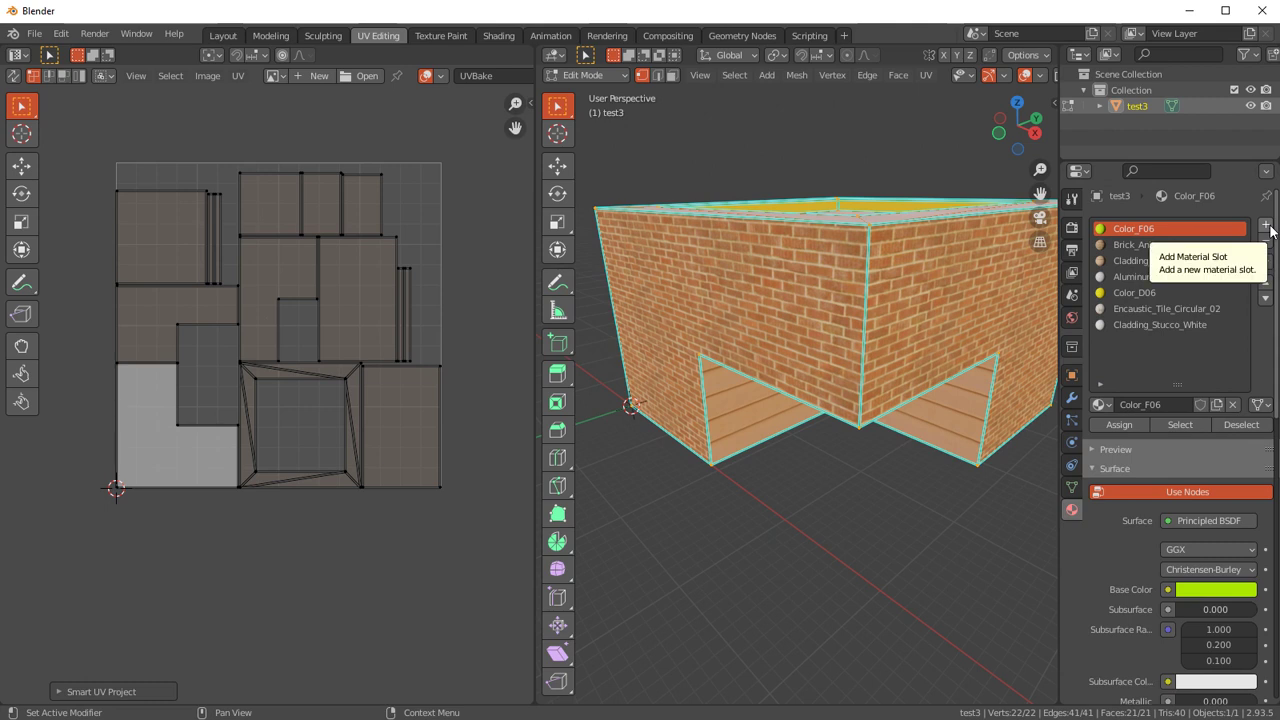
left_click(1267, 228)
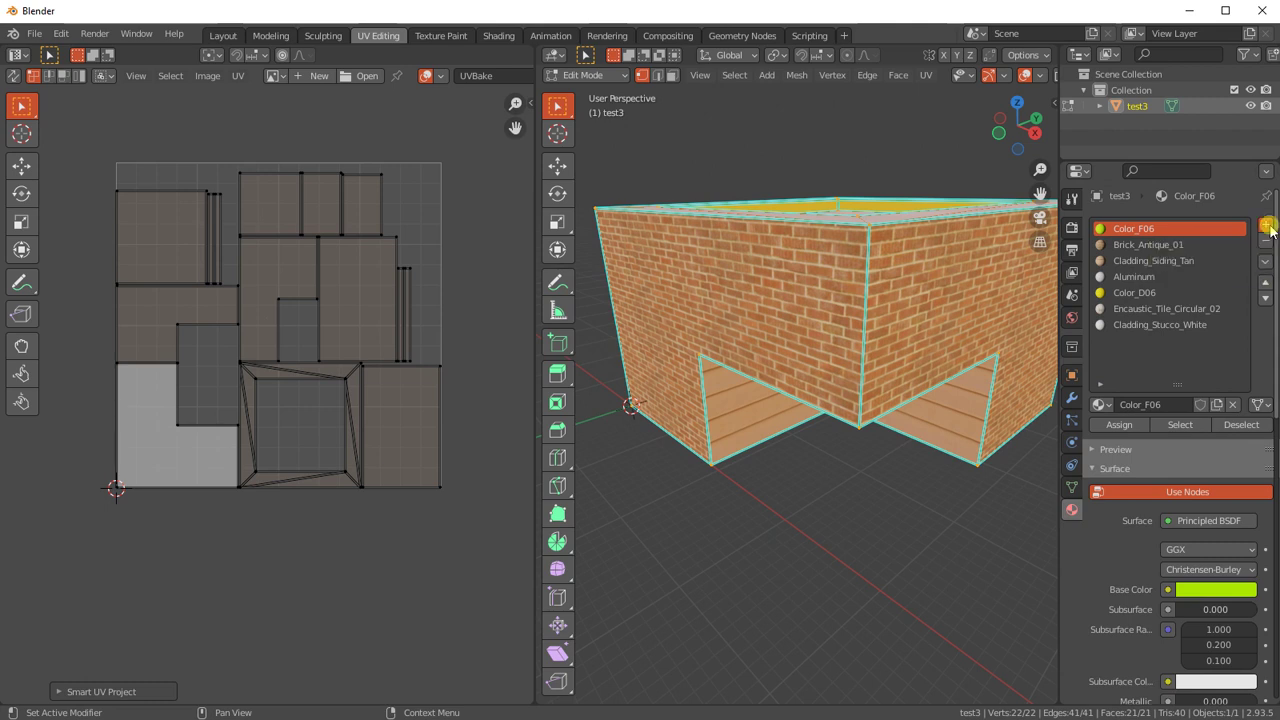
left_click(1185, 405)
double_click(1154, 341)
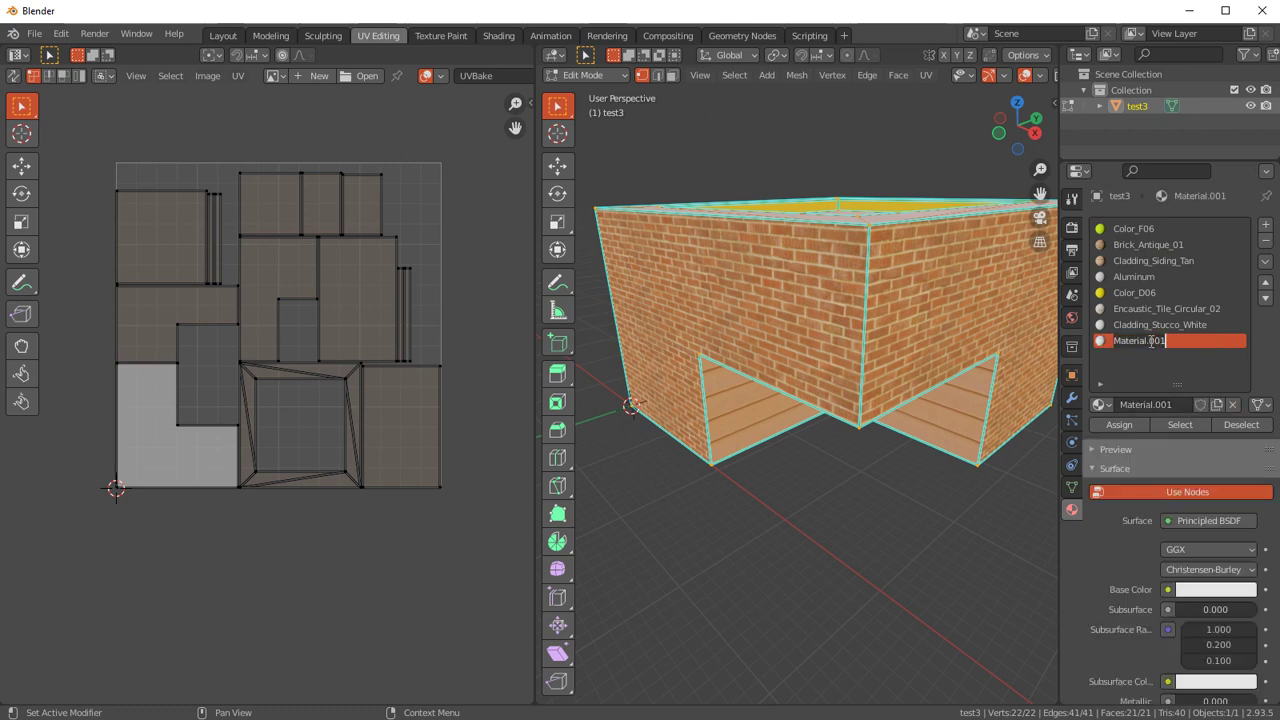
type("Baked-material")
key("Return")
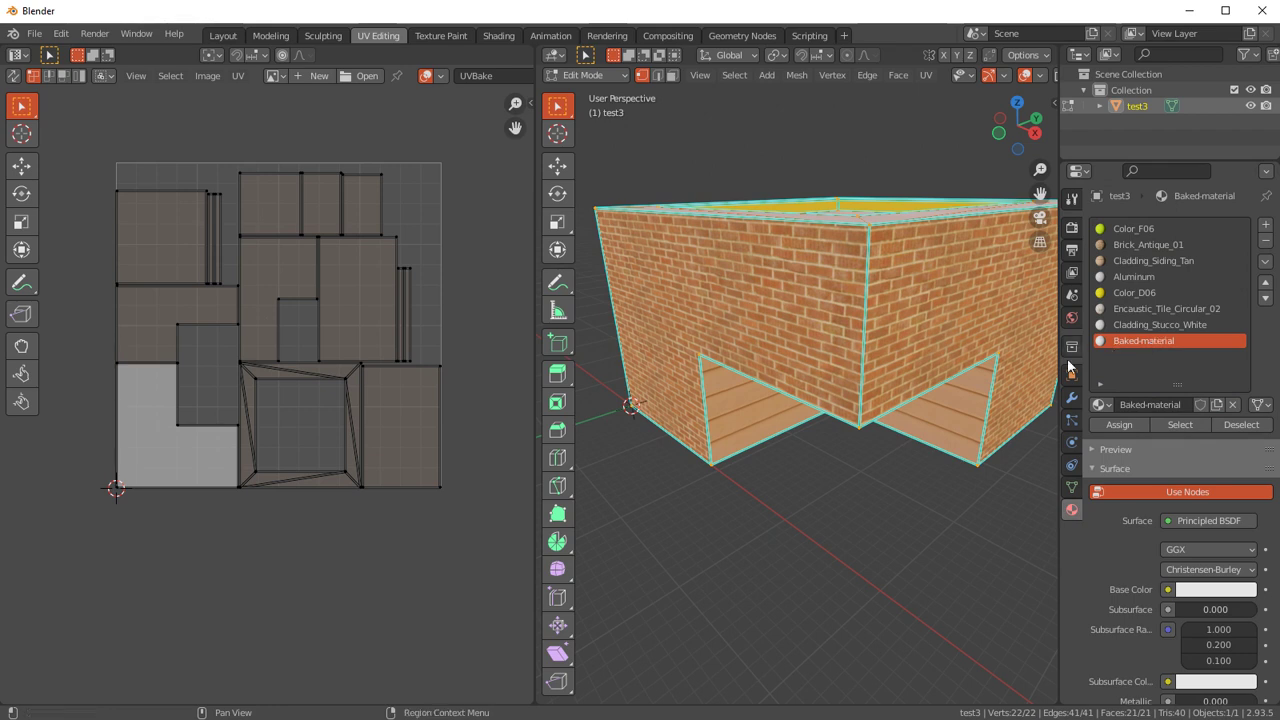
- Split the 3D viewport into two stacked 3D views
left_click_drag(1054, 703, 1030, 319)
left_click(554, 327)
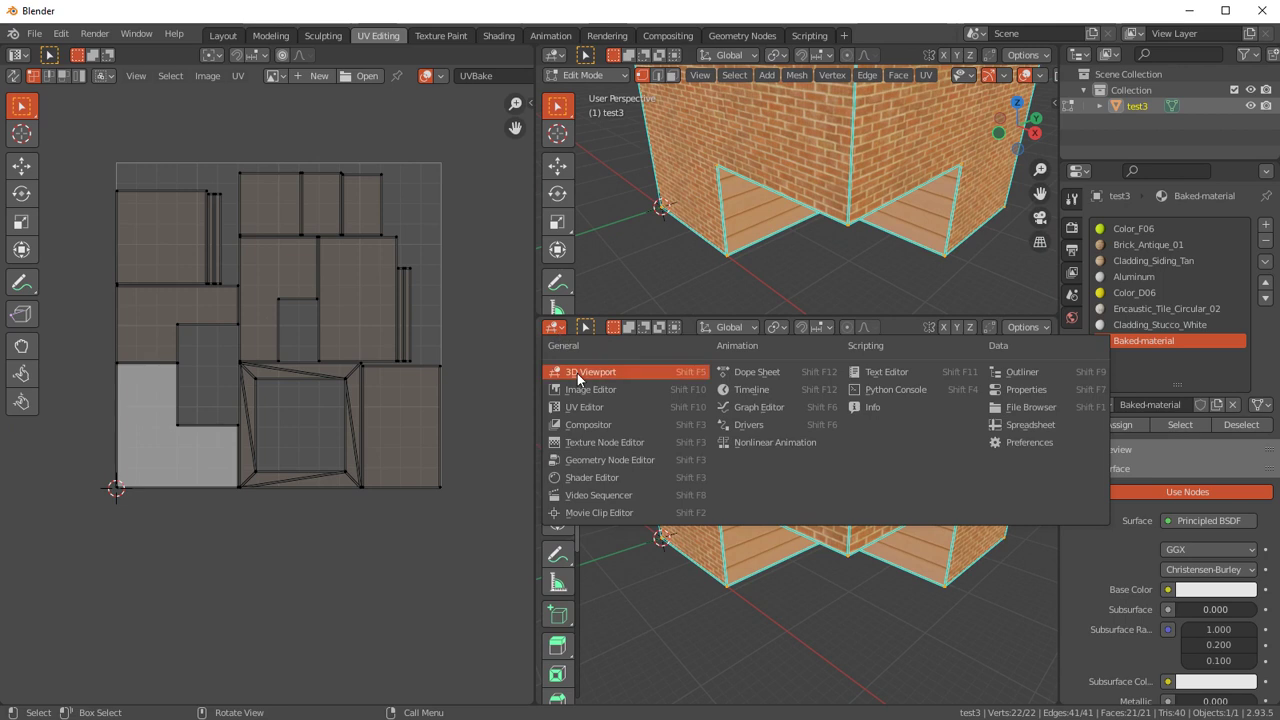
- Make the lower view a Shader Editor showing Baked-material's Principled BSDF and Material Output
left_click(594, 477)
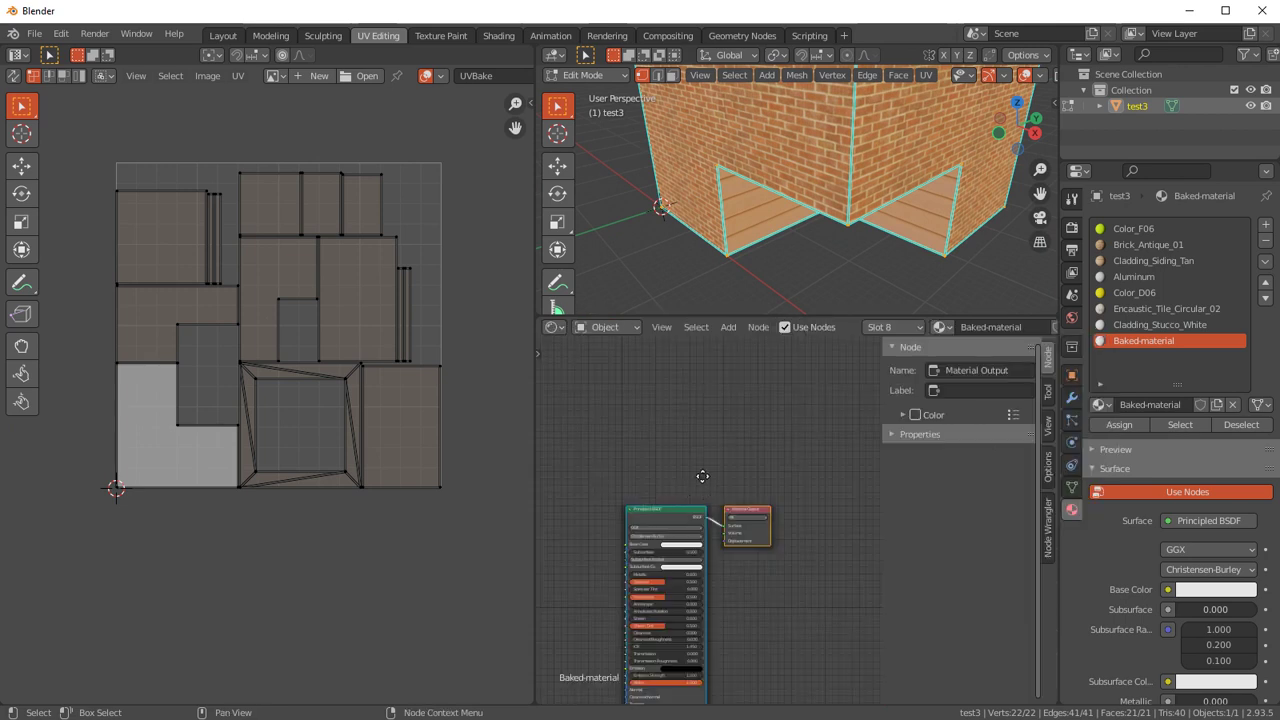
middle_click_drag(702, 476, 772, 373)
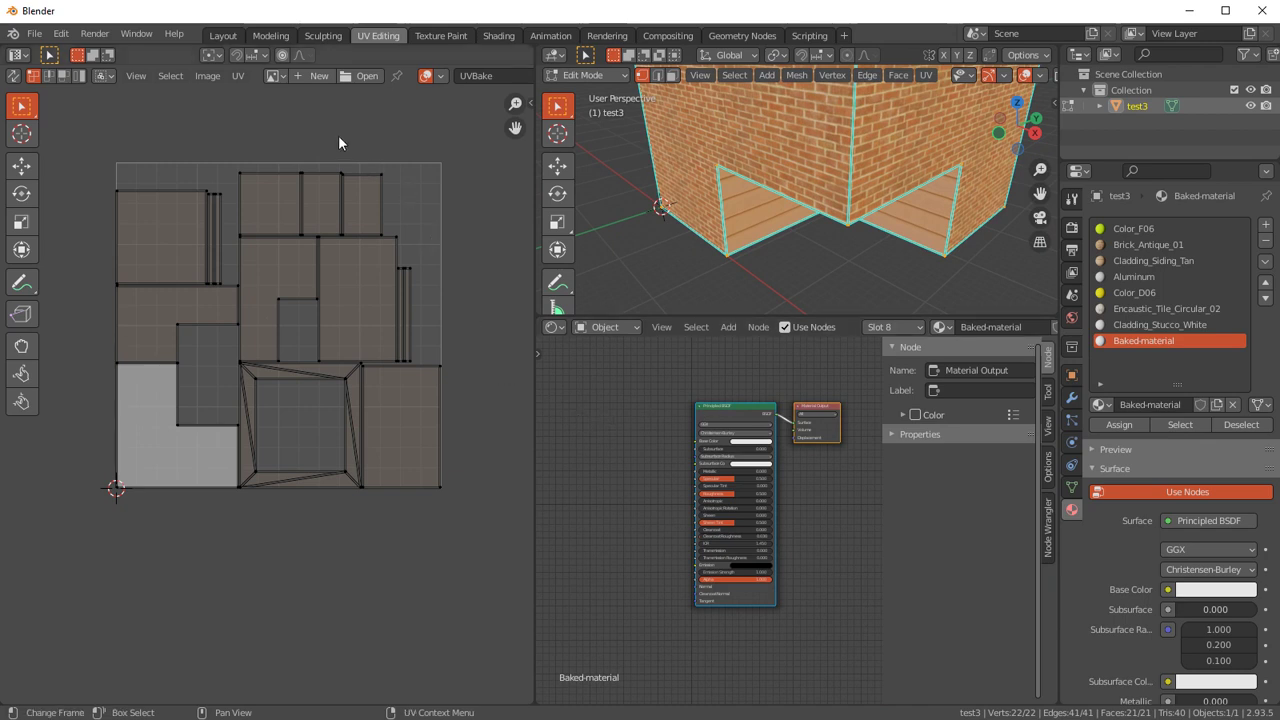
- Start a new image named Baked-map sized 2048 × 2048 px
left_click(317, 77)
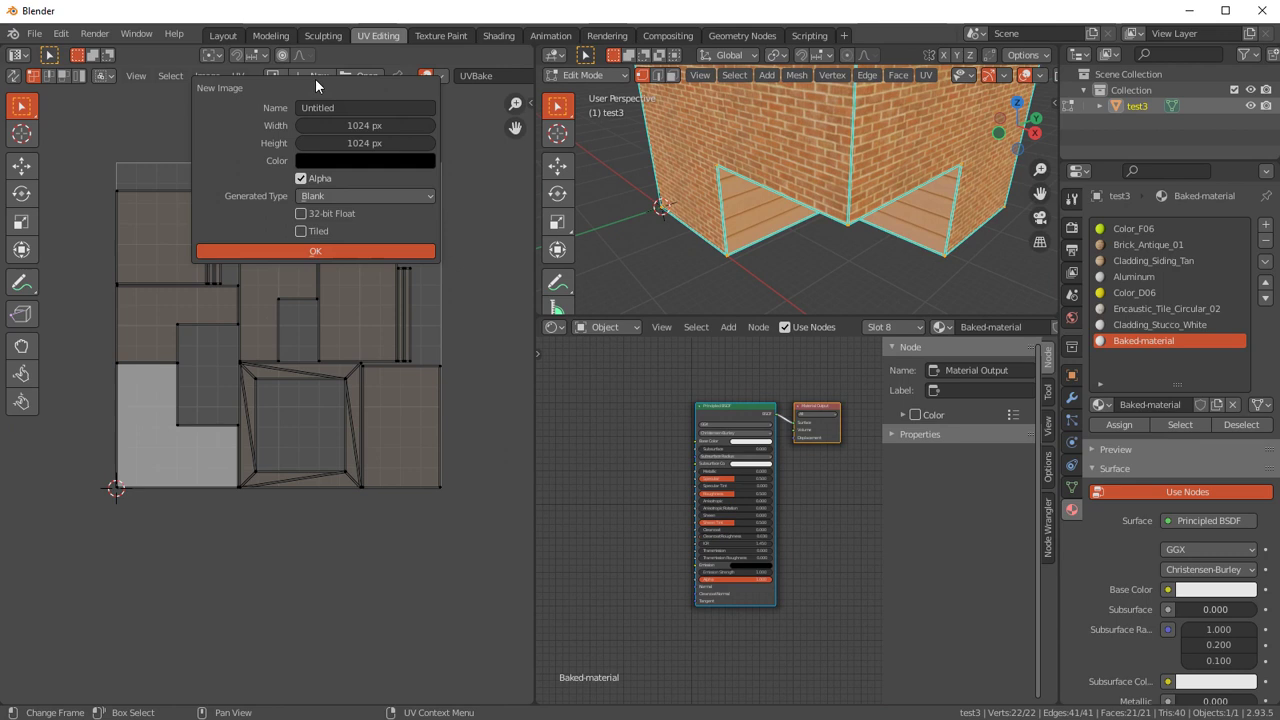
left_click(339, 107)
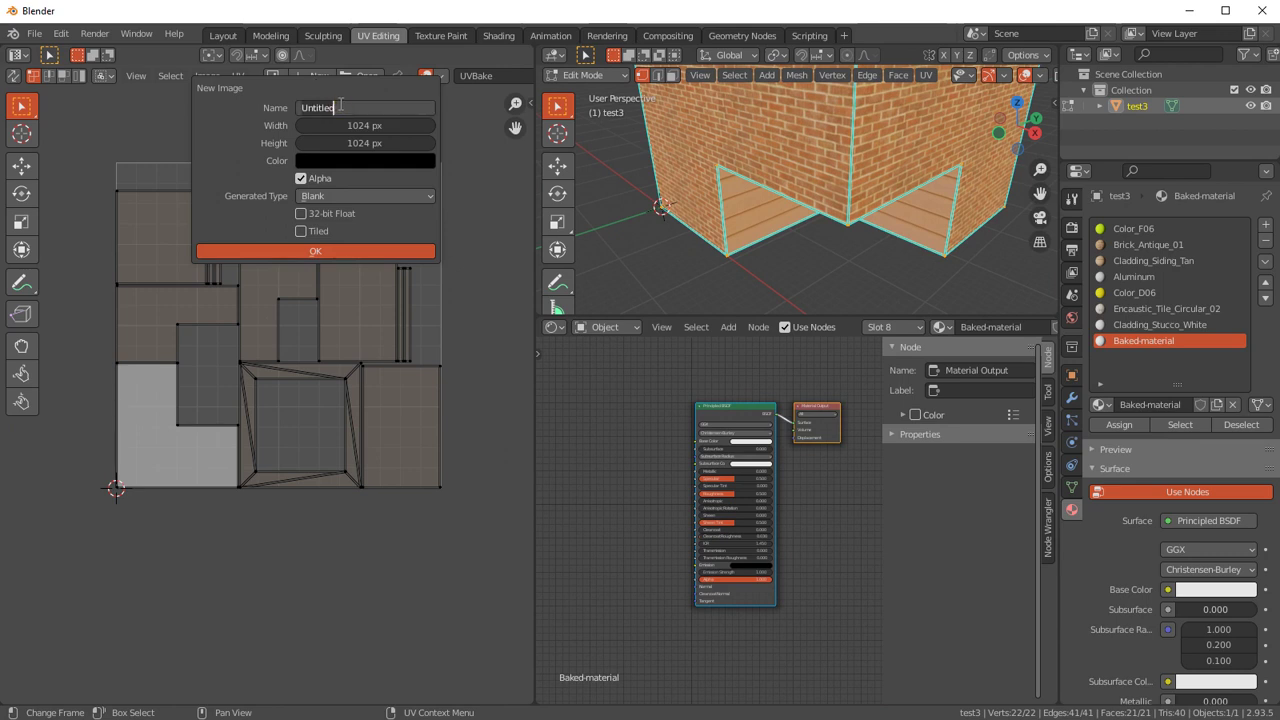
type("Baked")
type("-map")
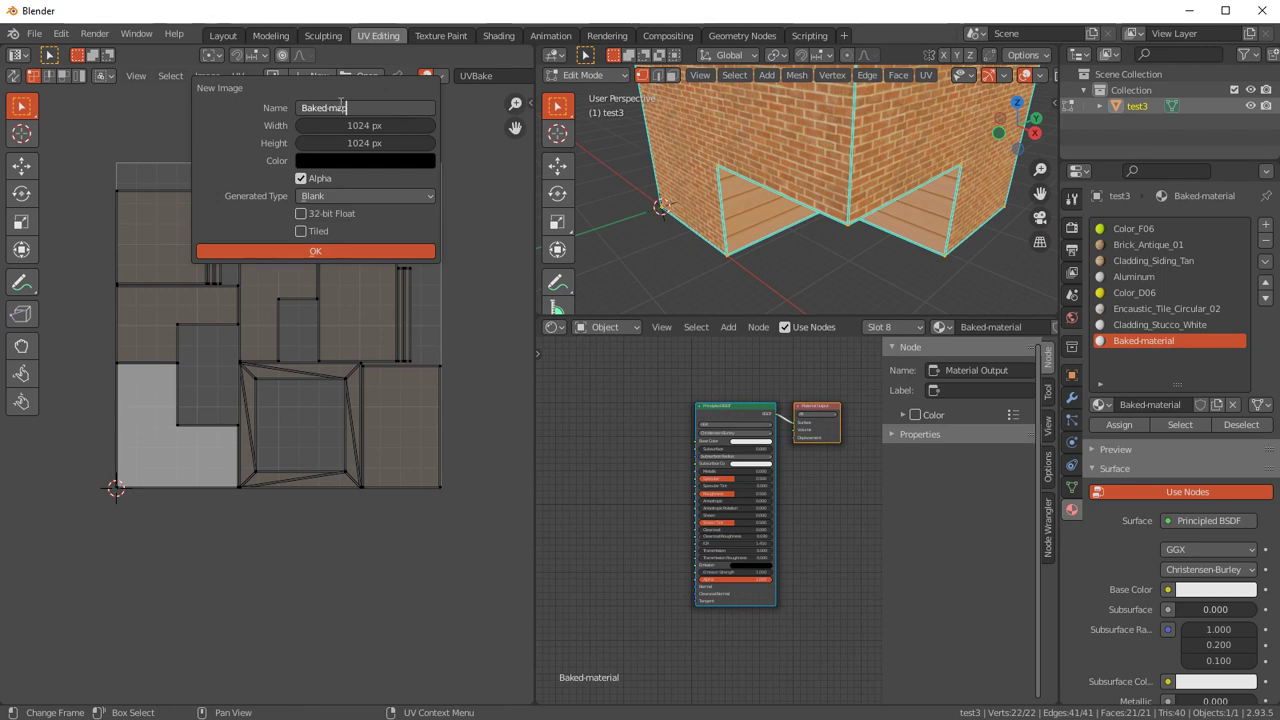
key("Return")
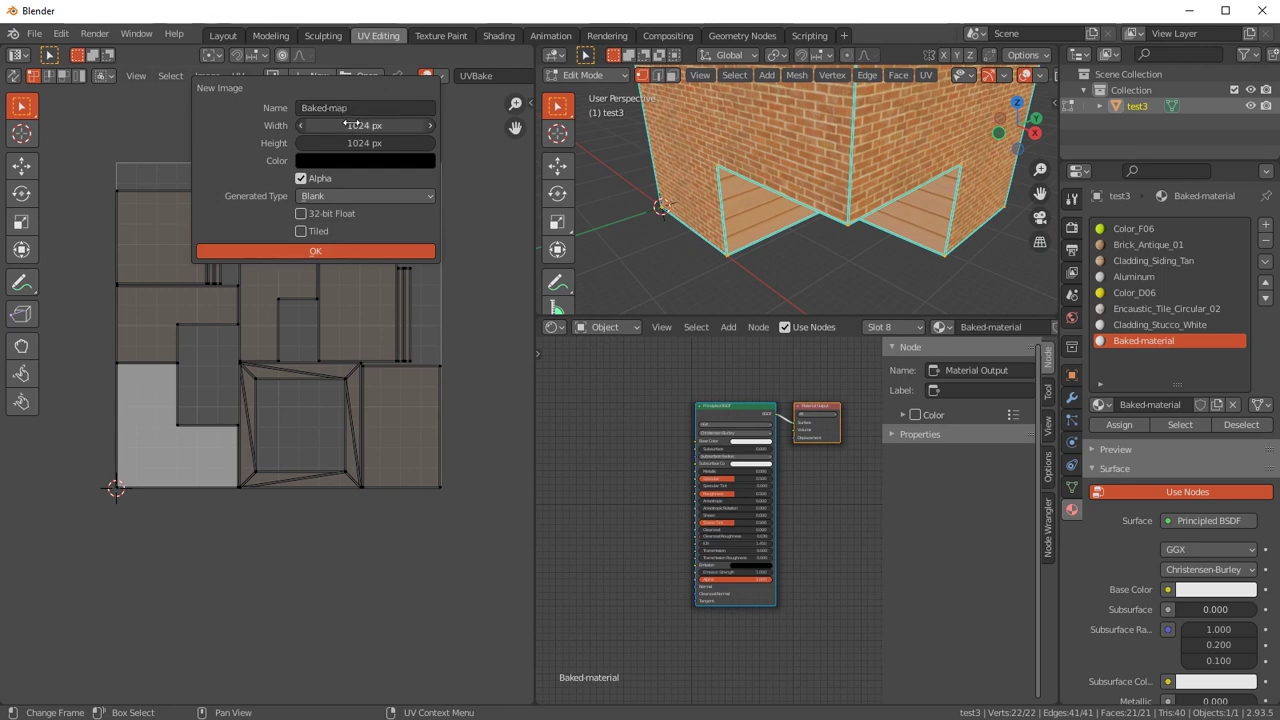
left_click(360, 124)
key("BackSpace")
key("BackSpace")
key("BackSpace")
type("2048")
key("Return")
left_click(356, 143)
key("BackSpace")
key("BackSpace")
key("BackSpace")
type("2048")
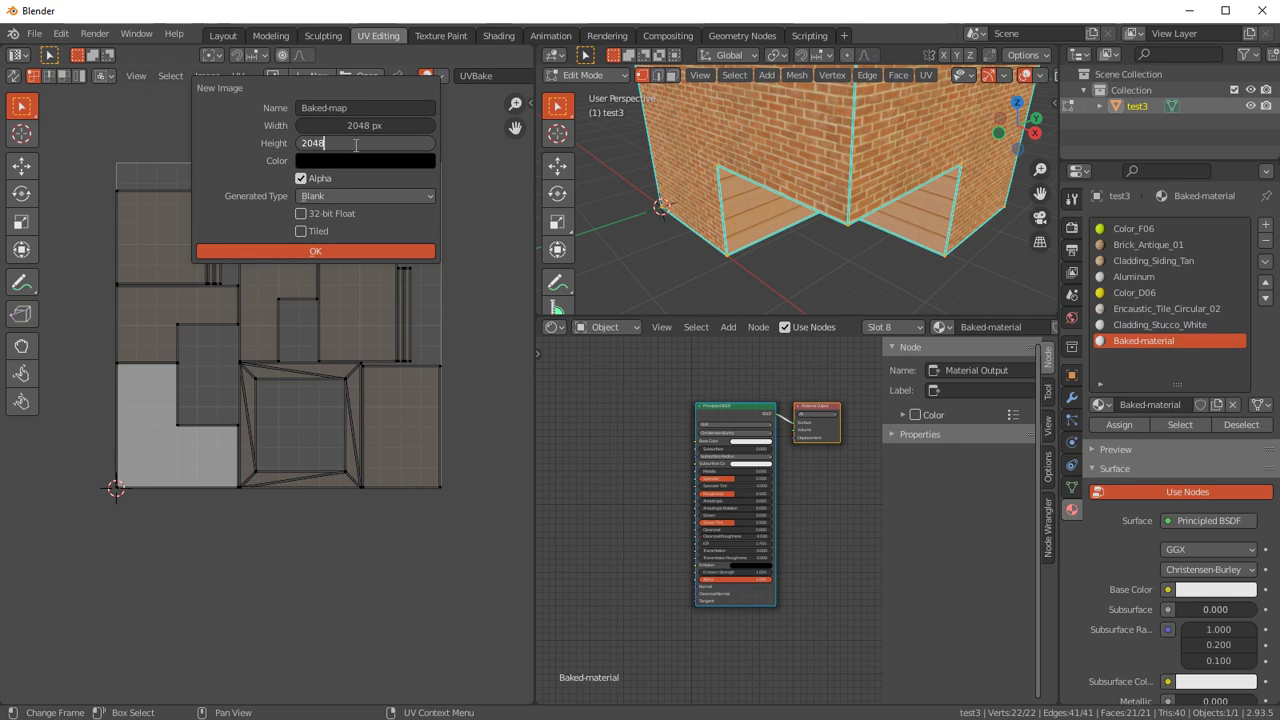
key("Return")
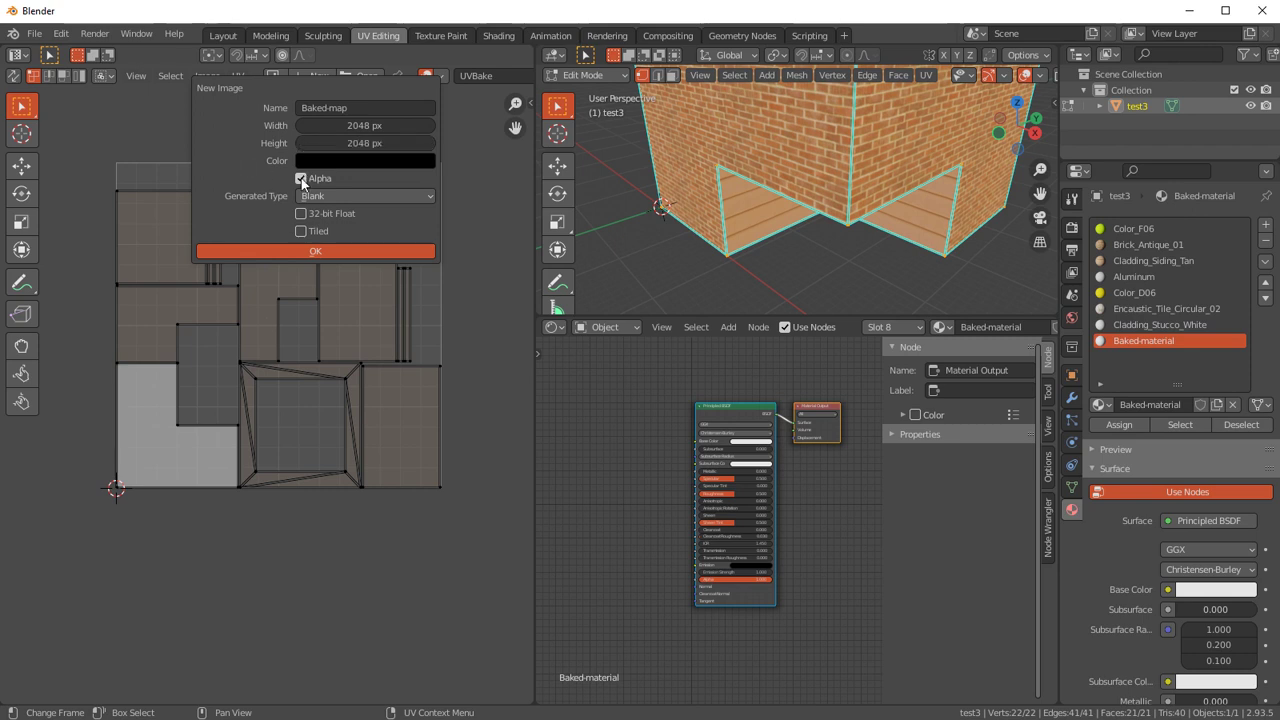
- Give the Baked-map image a grey fill without alpha and create it
left_click(347, 162)
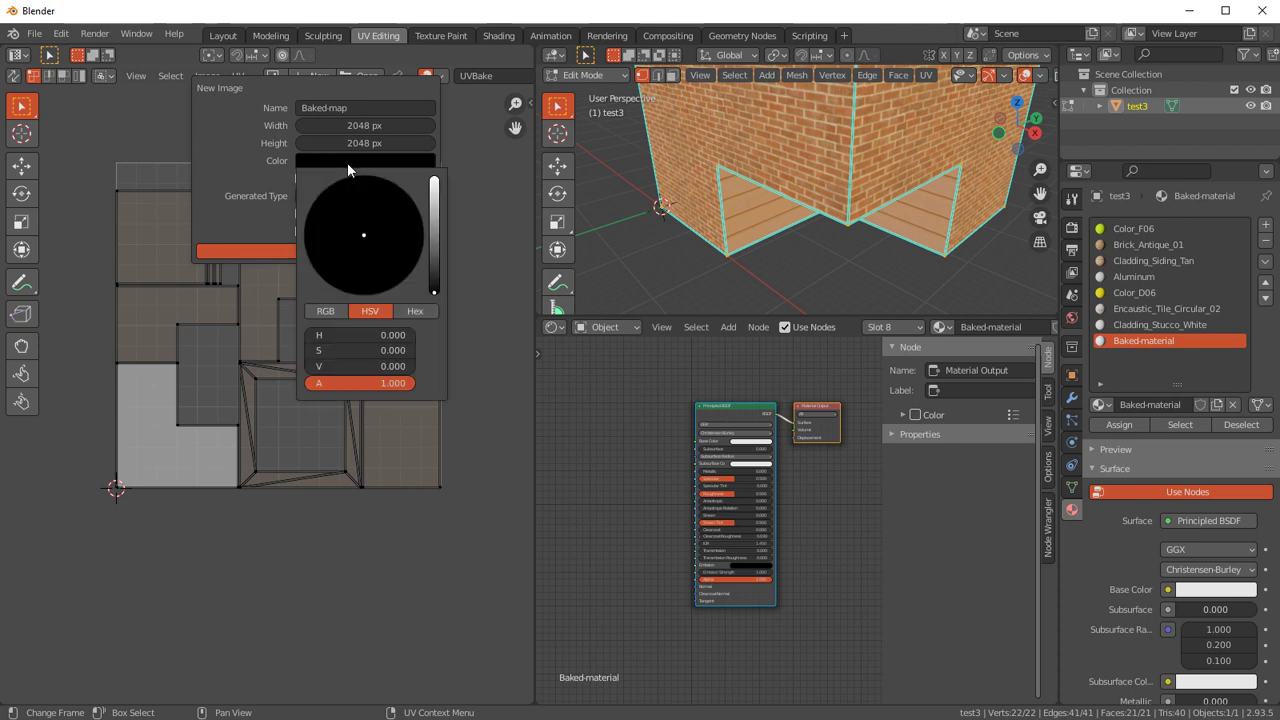
left_click(436, 241)
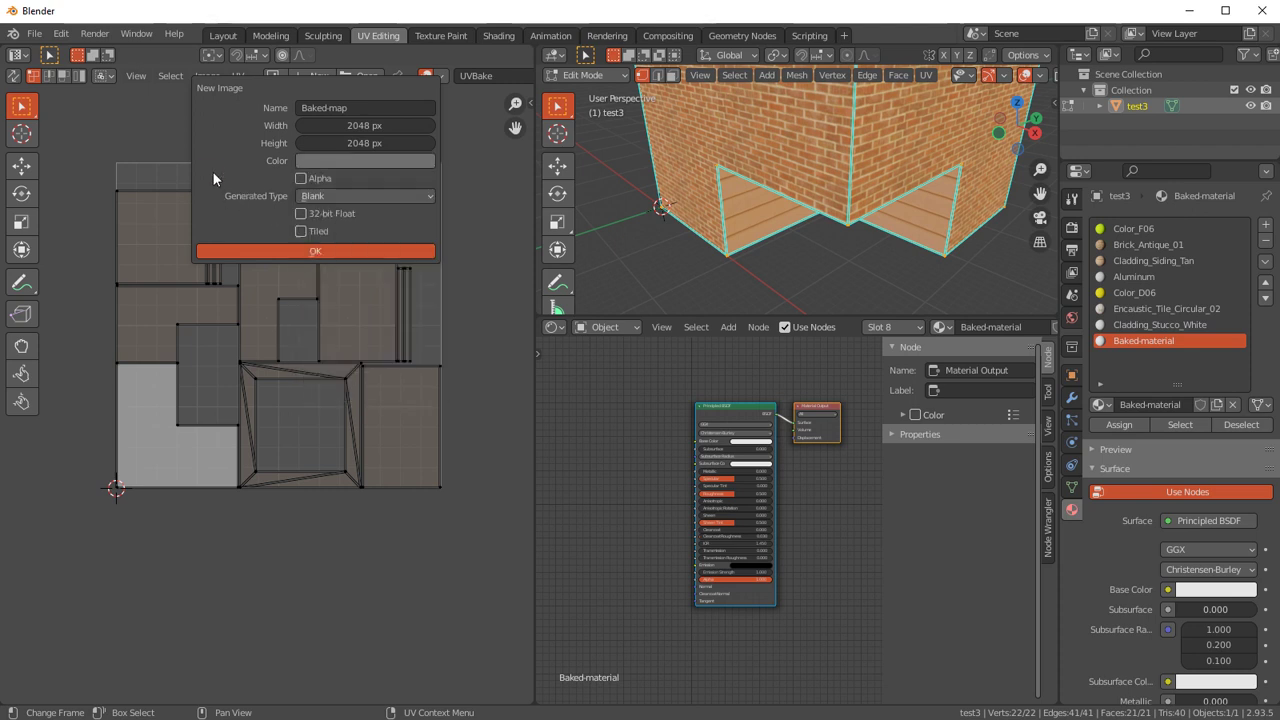
left_click(314, 251)
scroll(309, 324, "down", 3)
scroll(309, 324, "down", 2)
scroll(309, 324, "down", 2)
scroll(309, 331, "down", 1)
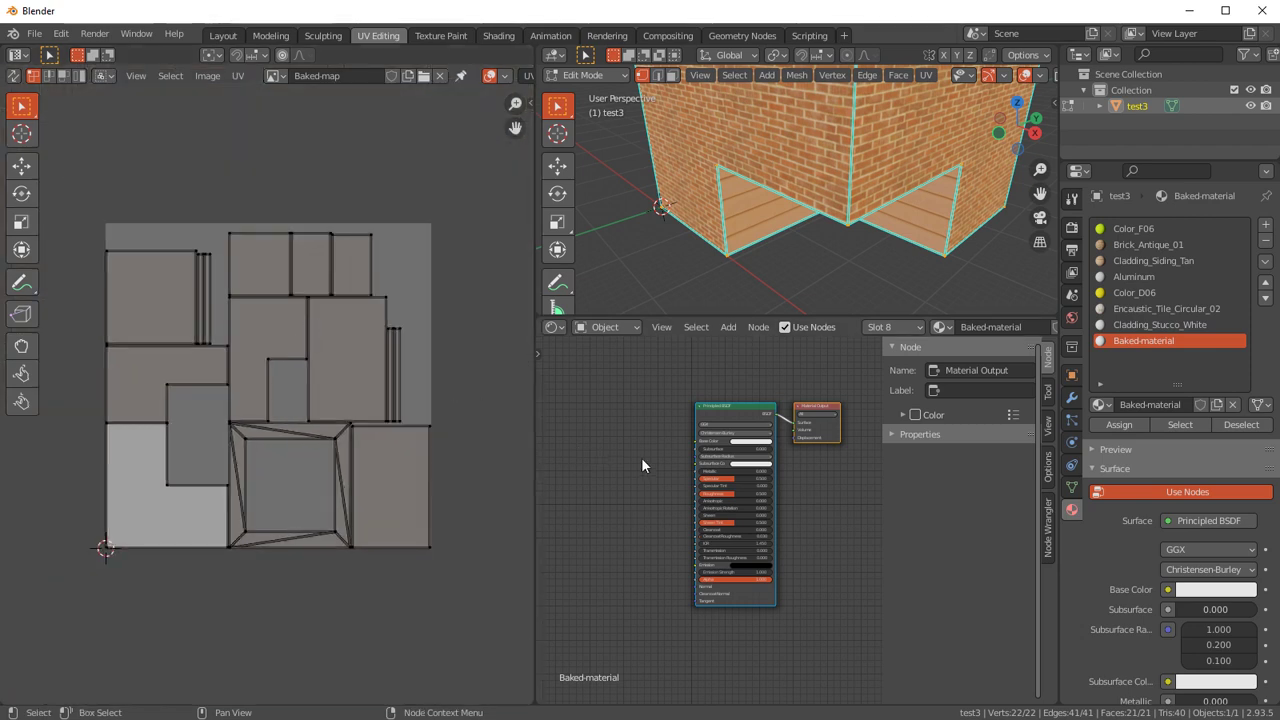
- Add an Image Texture node to the left of Baked-material's Principled BSDF
middle_click_drag(620, 445, 651, 434)
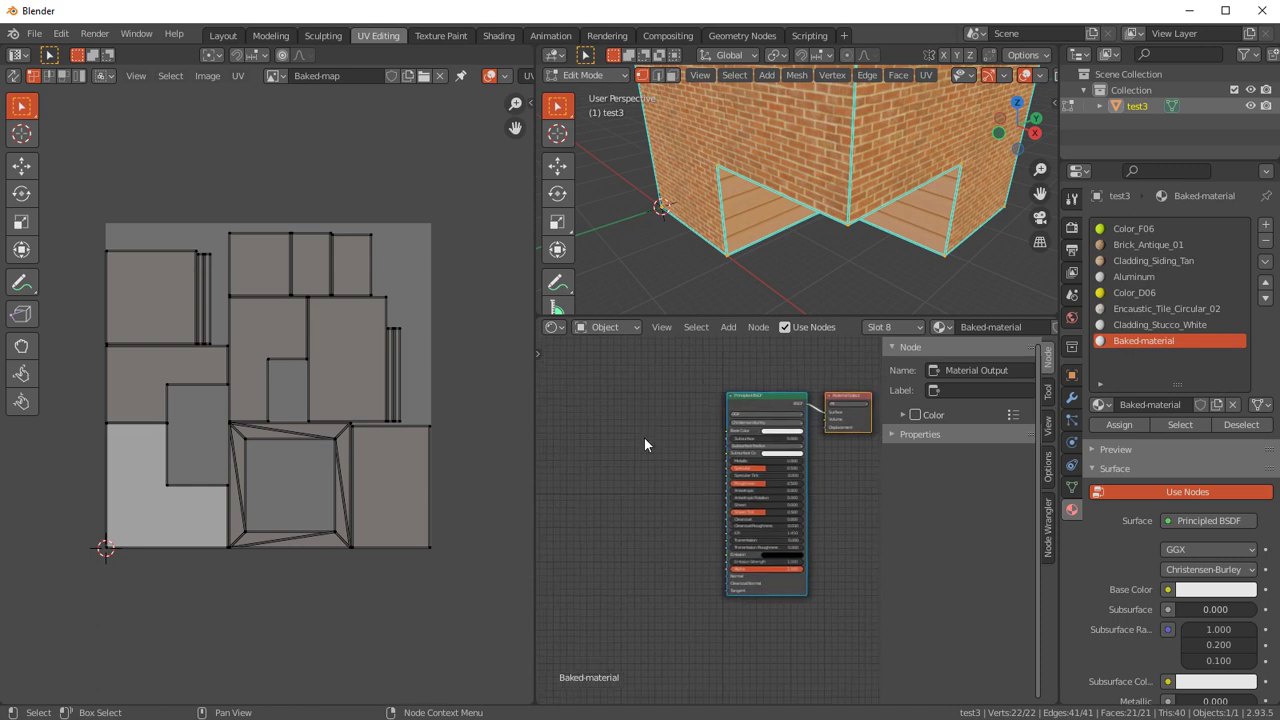
left_click(727, 328)
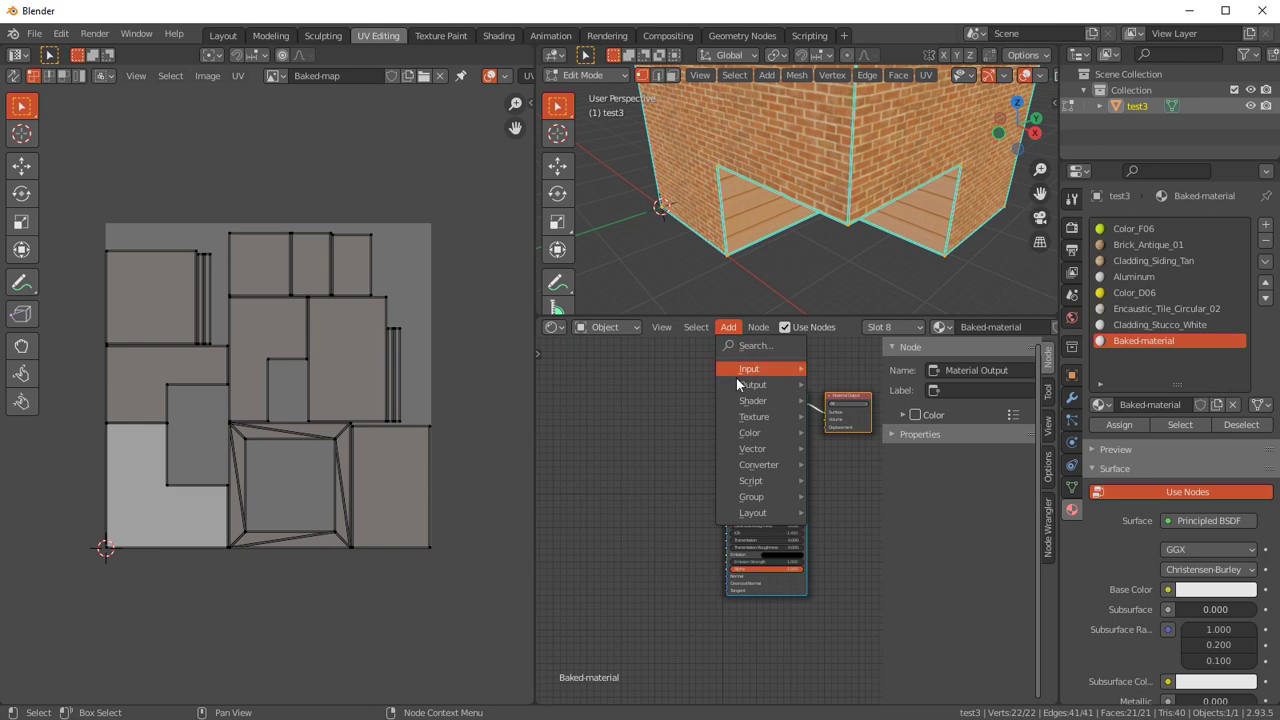
mouse_move(754, 416)
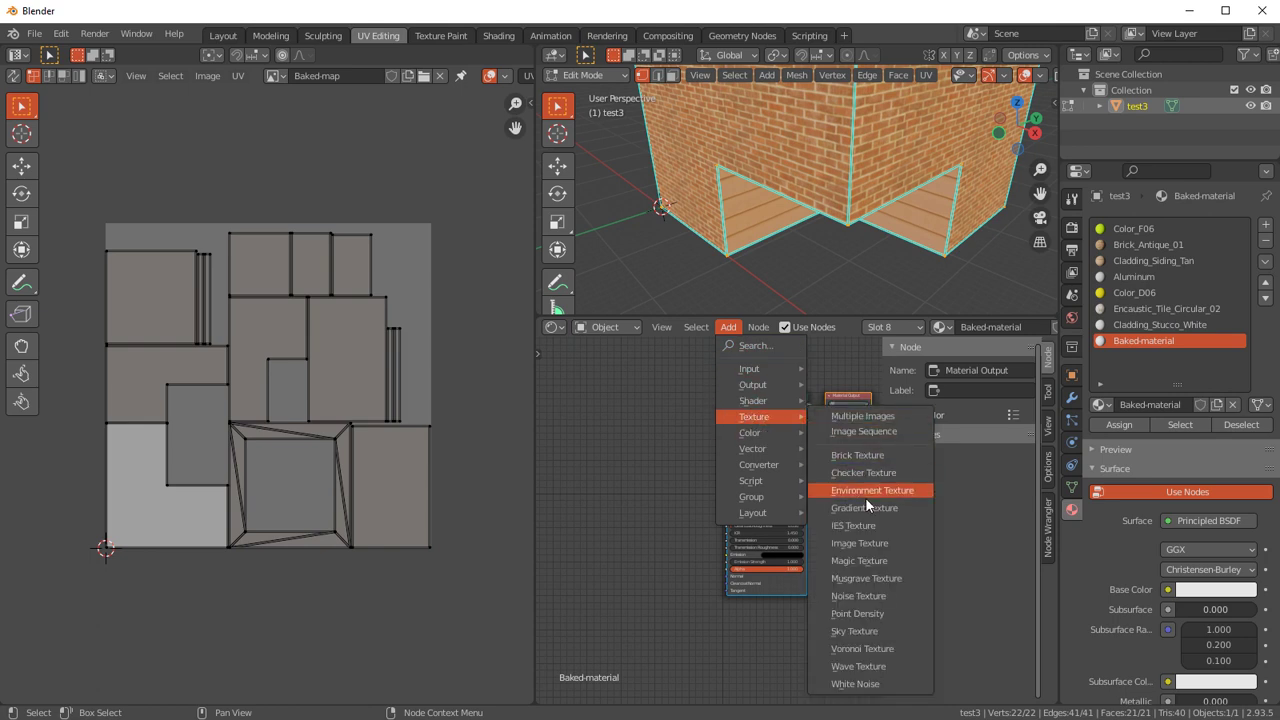
left_click(858, 542)
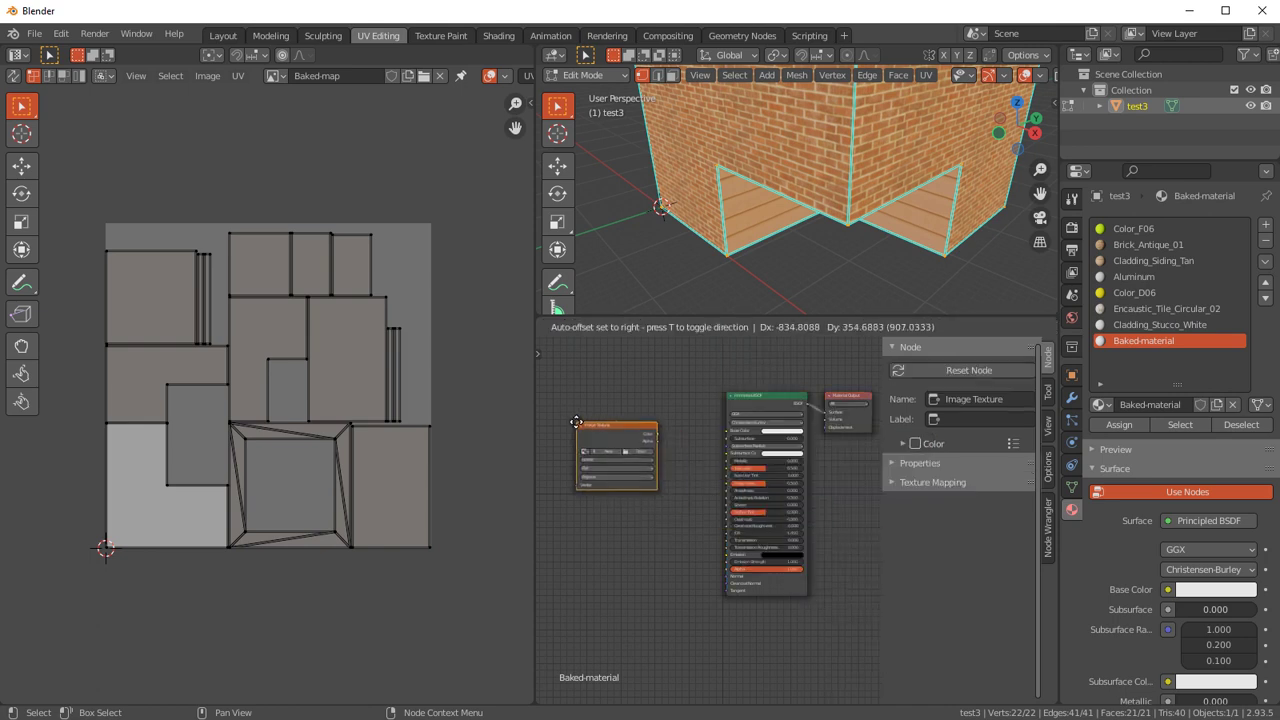
left_click(609, 438)
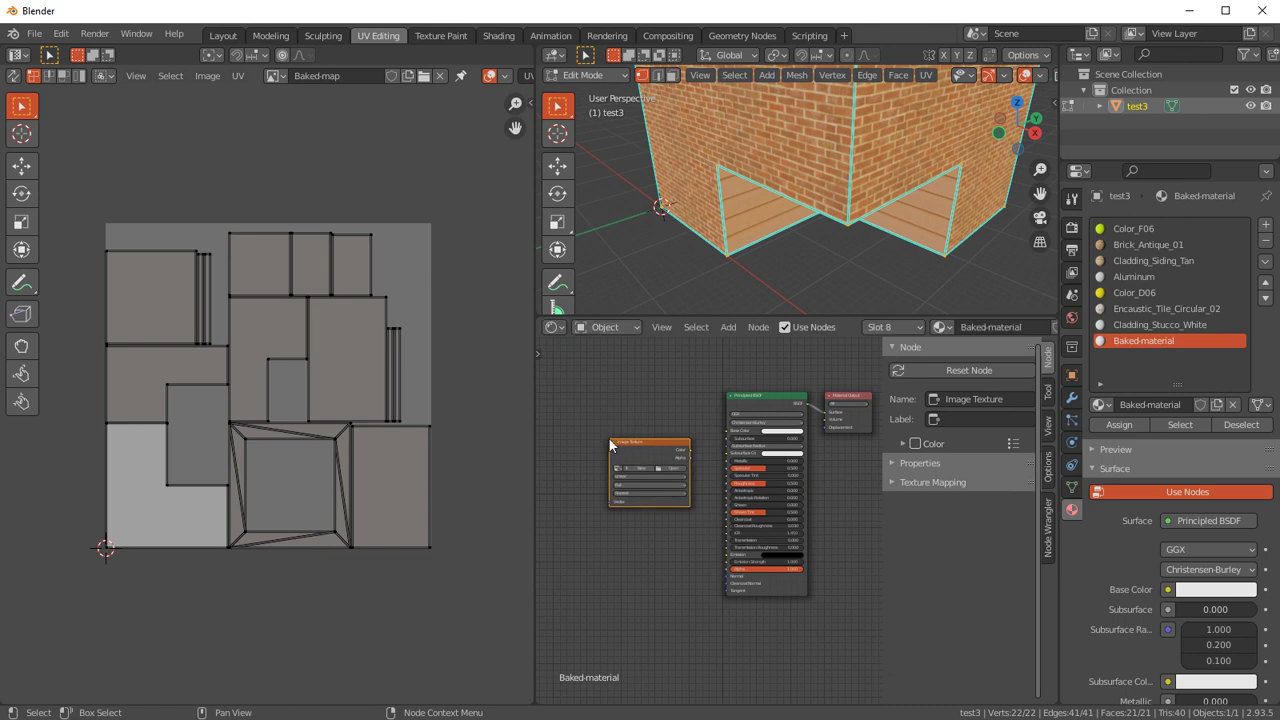
middle_click_drag(646, 423, 707, 403)
scroll(707, 403, "up", 1)
scroll(707, 403, "up", 1)
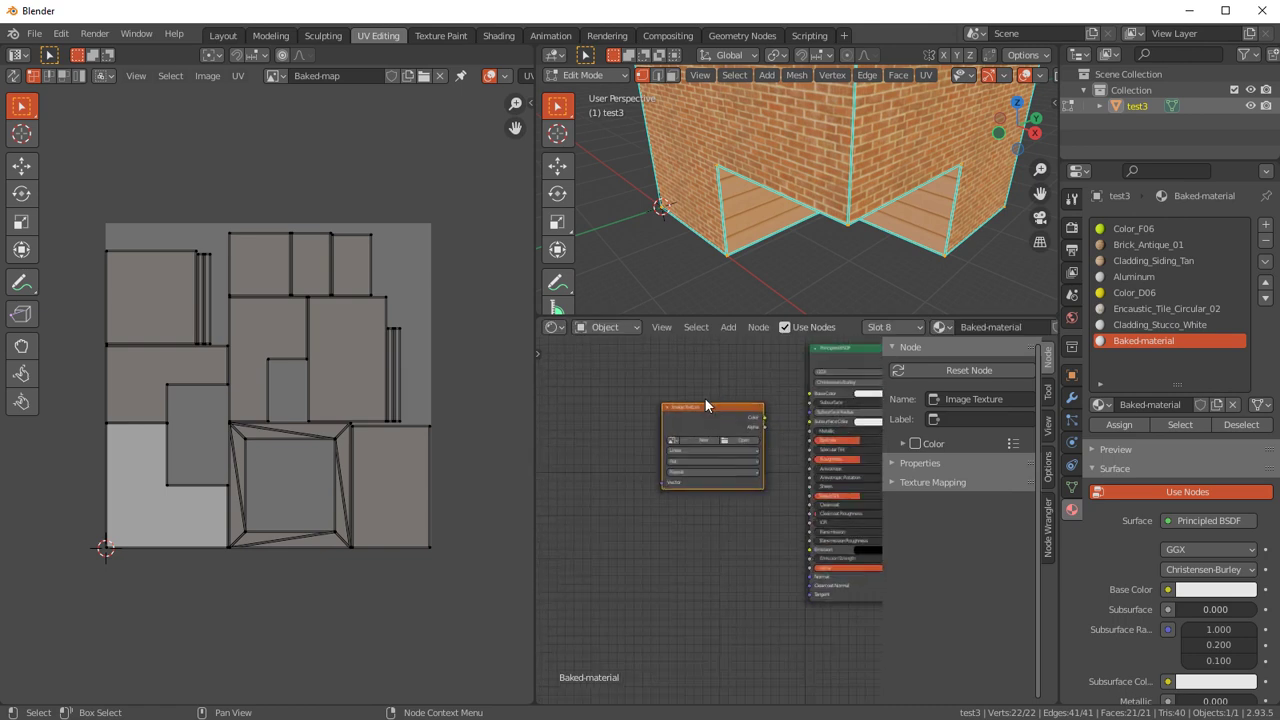
scroll(704, 397, "up", 1)
middle_click_drag(583, 443, 581, 468)
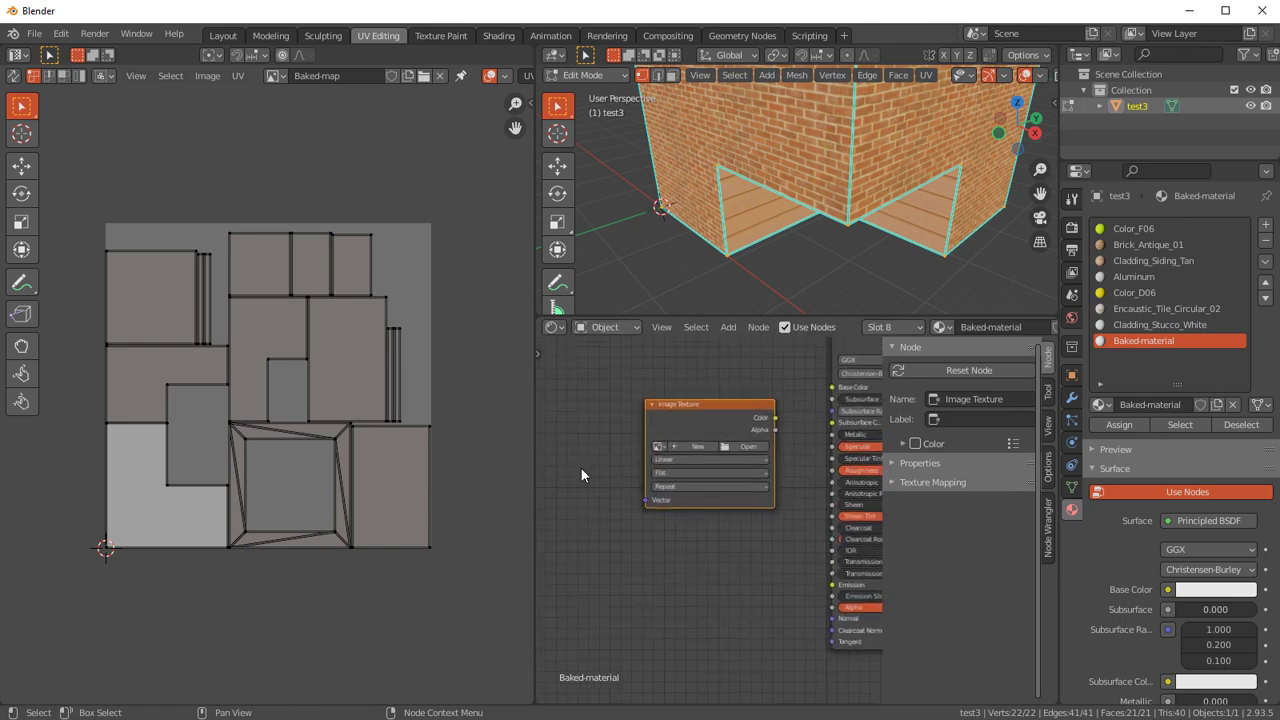
- Assign the Baked-map image to the Image Texture node
left_click(659, 446)
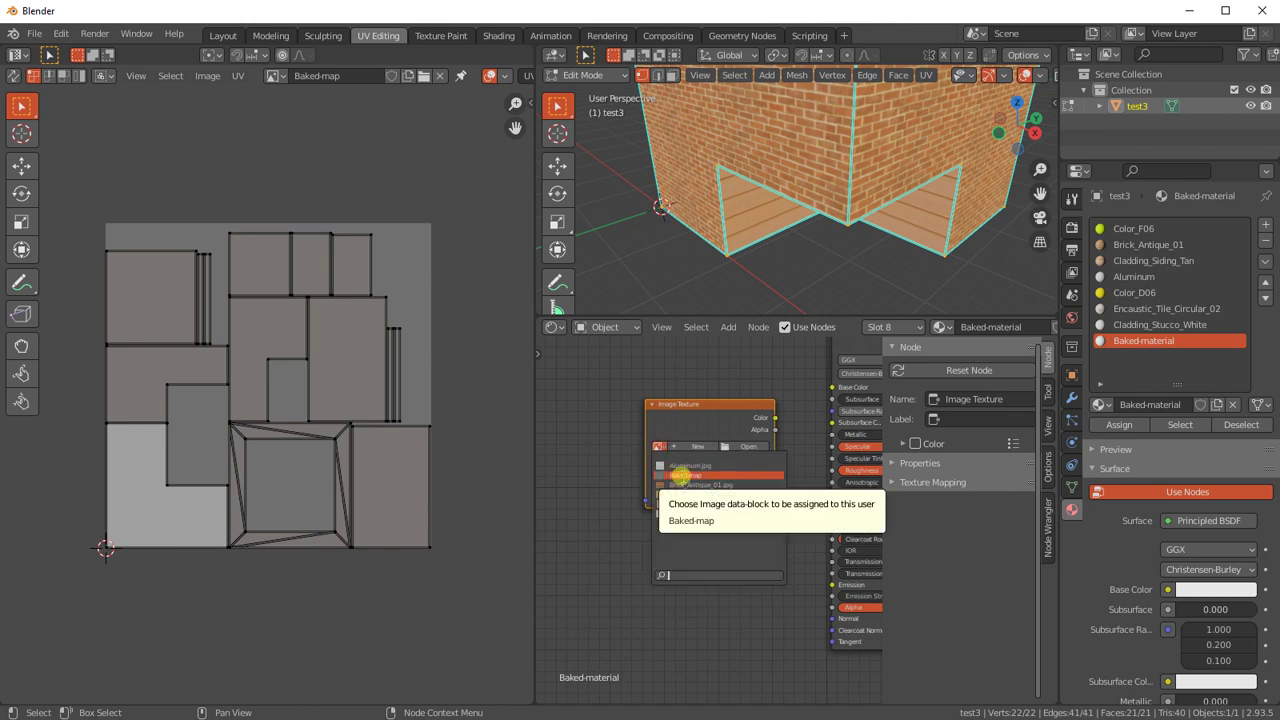
left_click(681, 475)
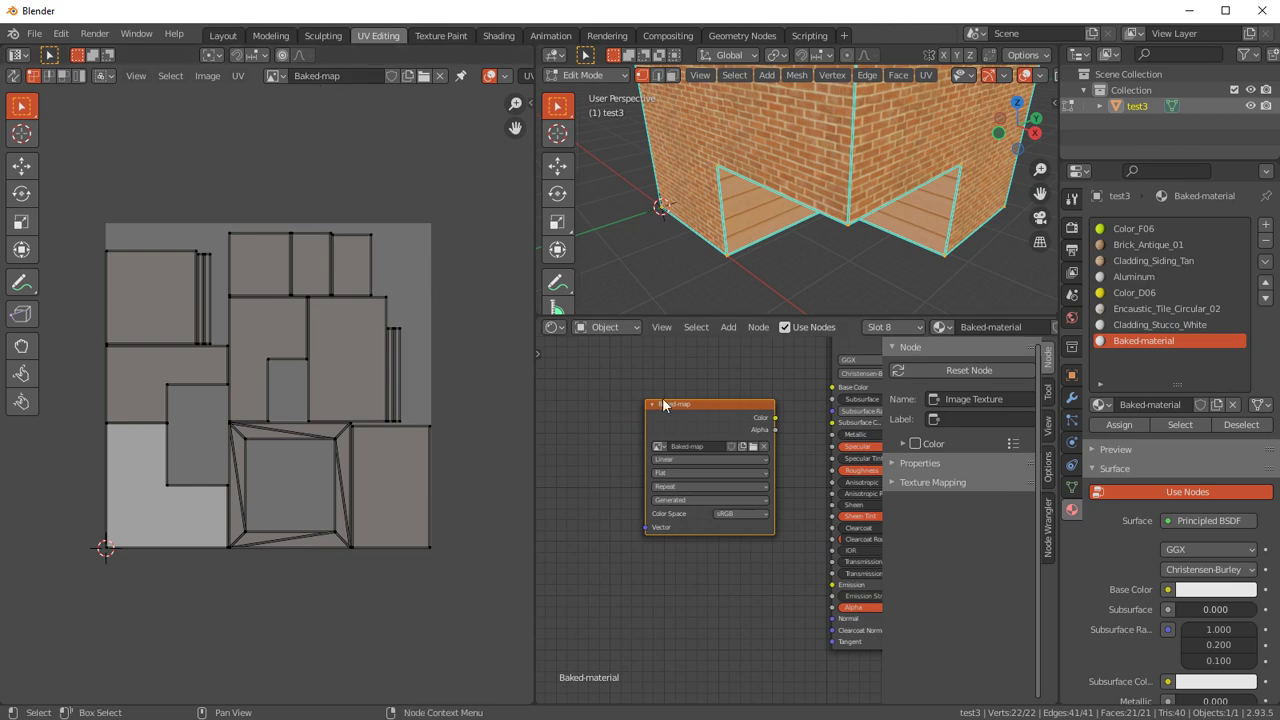
middle_click_drag(601, 456, 611, 462)
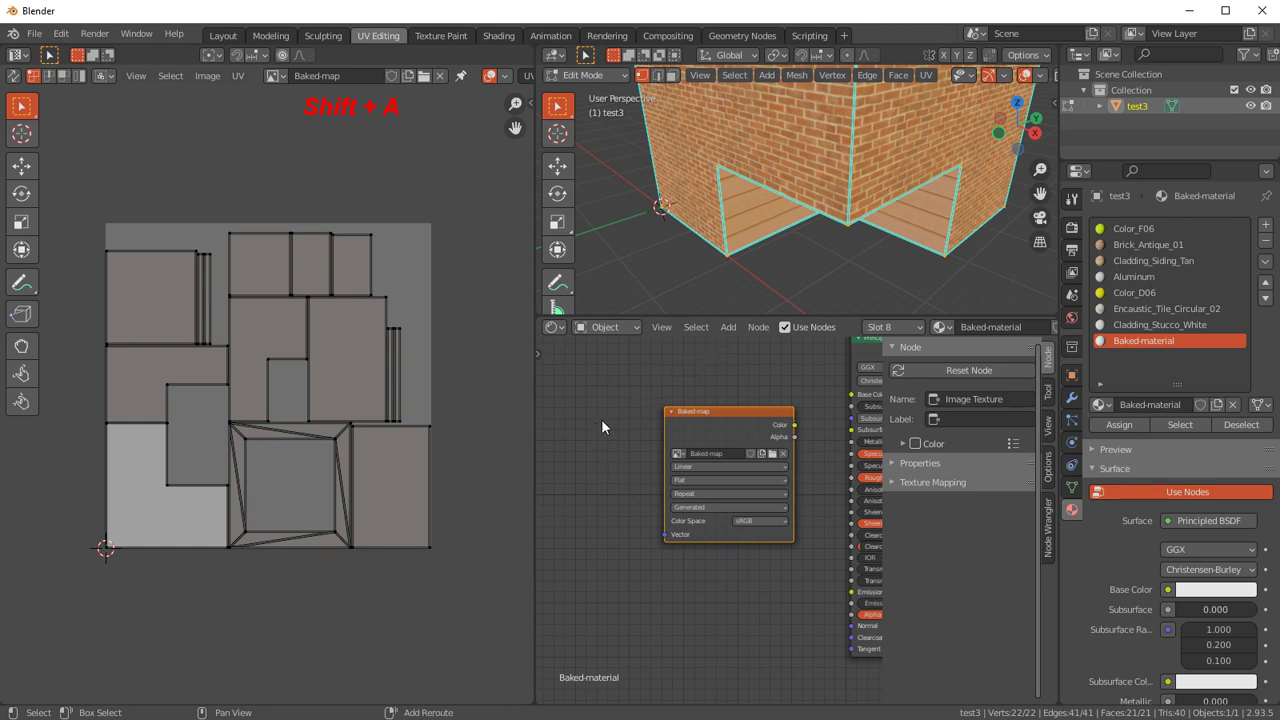
- Add a UV Map node and link its UV output to the Baked-map texture's Vector input
key("shift+a")
left_click(601, 419)
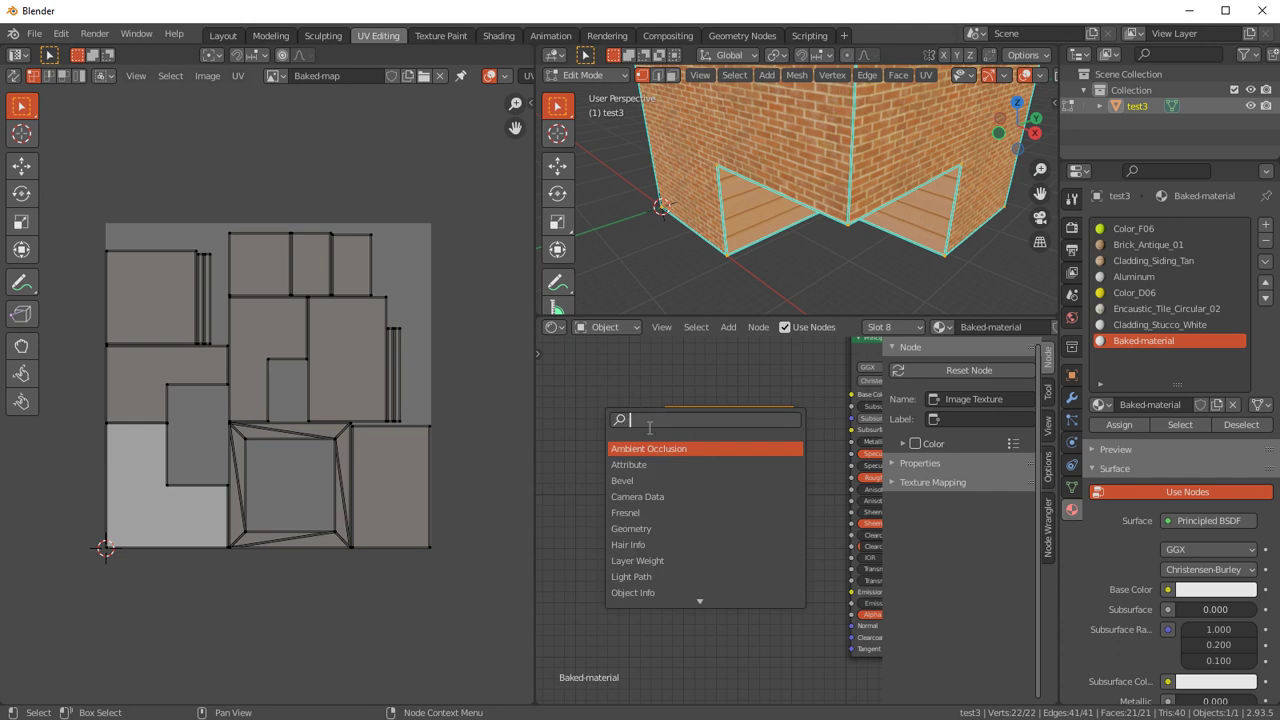
type("uv")
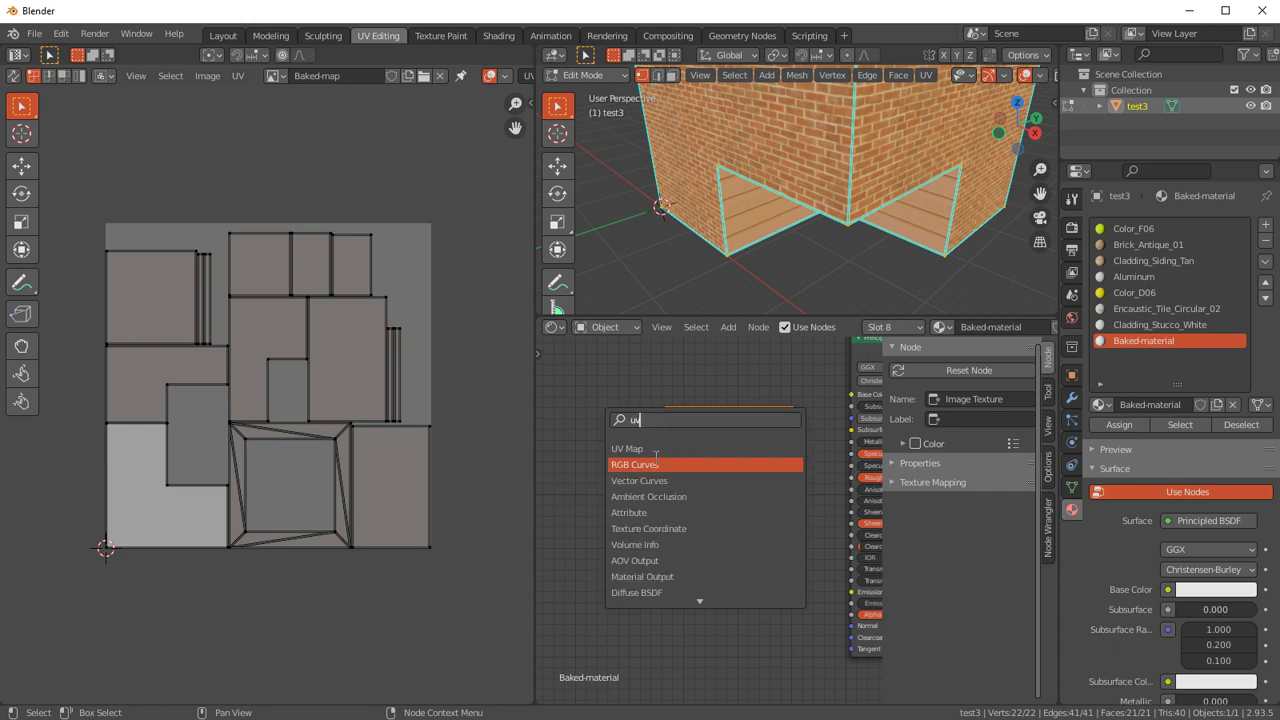
left_click(654, 449)
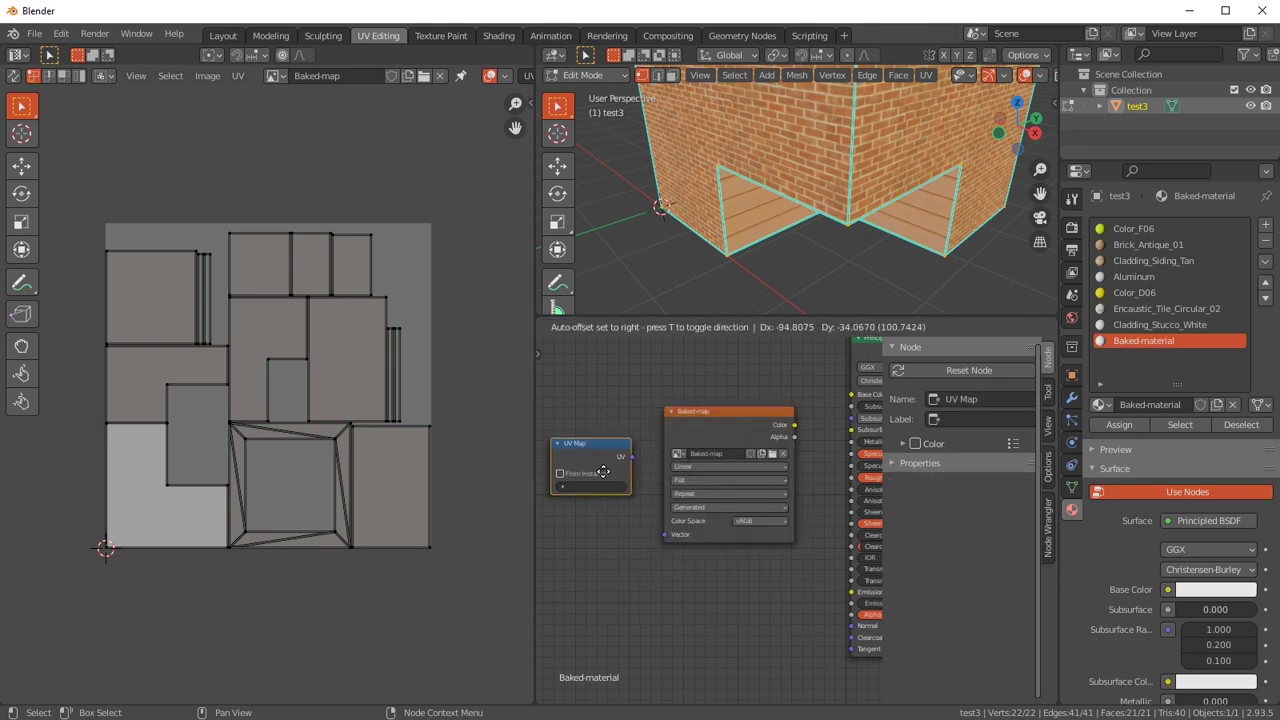
left_click(603, 472)
left_click_drag(632, 457, 666, 535)
- Set the UV Map node to UVBake and copy it together with the Baked-map node
left_click(578, 487)
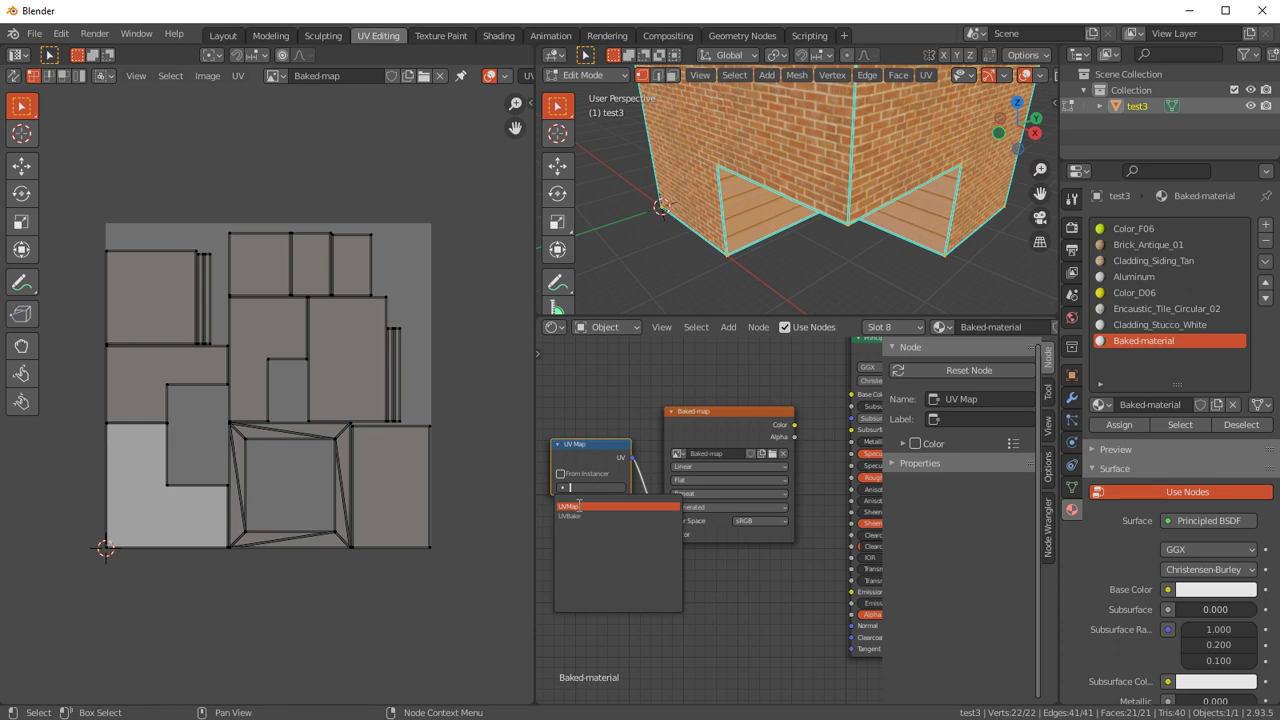
left_click(578, 516)
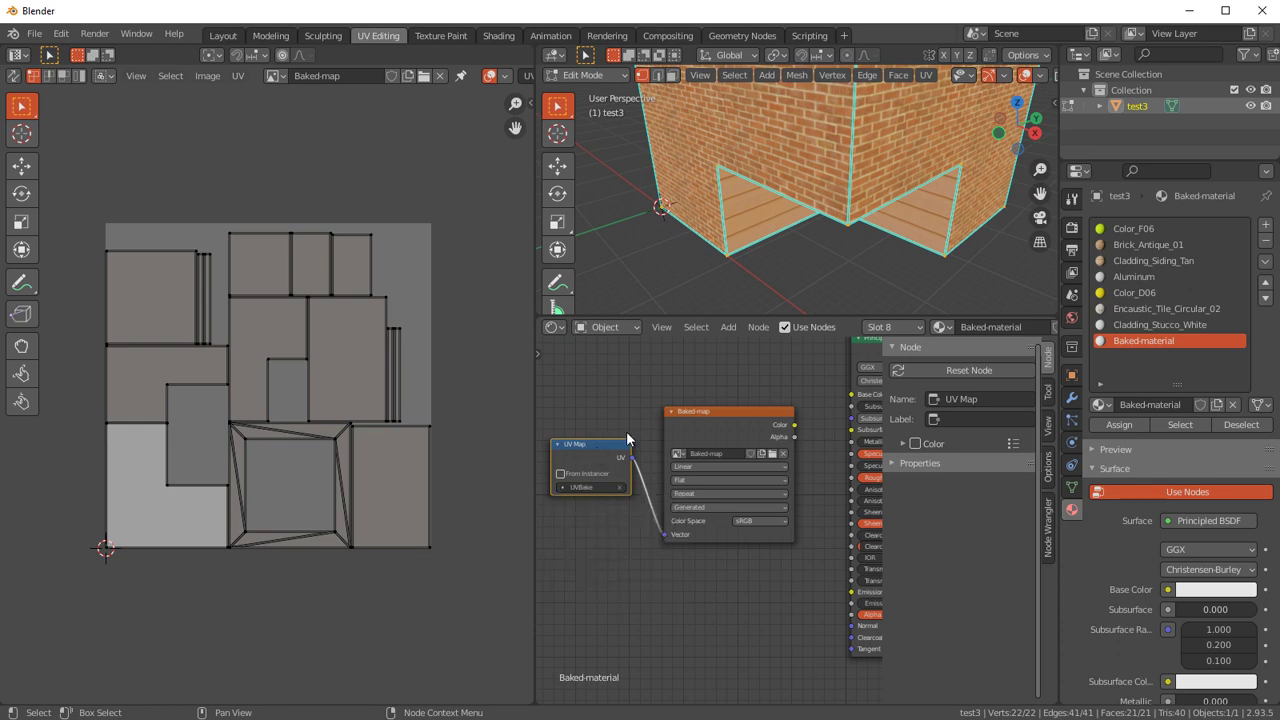
left_click(709, 415)
key("ctrl+c")
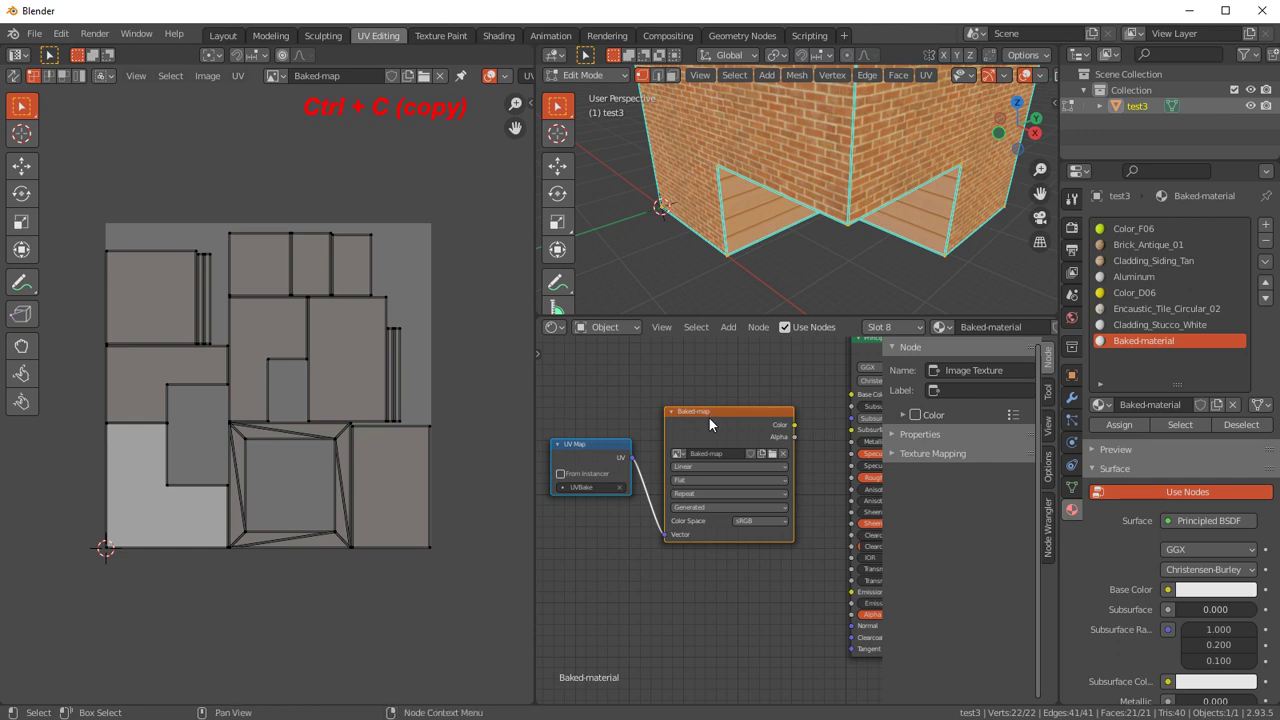
- Paste the UV Map and Baked-map nodes into Cladding_Stucco_White, Encaustic_Tile_Circular_02 and Color_D06
left_click(1147, 322)
key("ctrl+v")
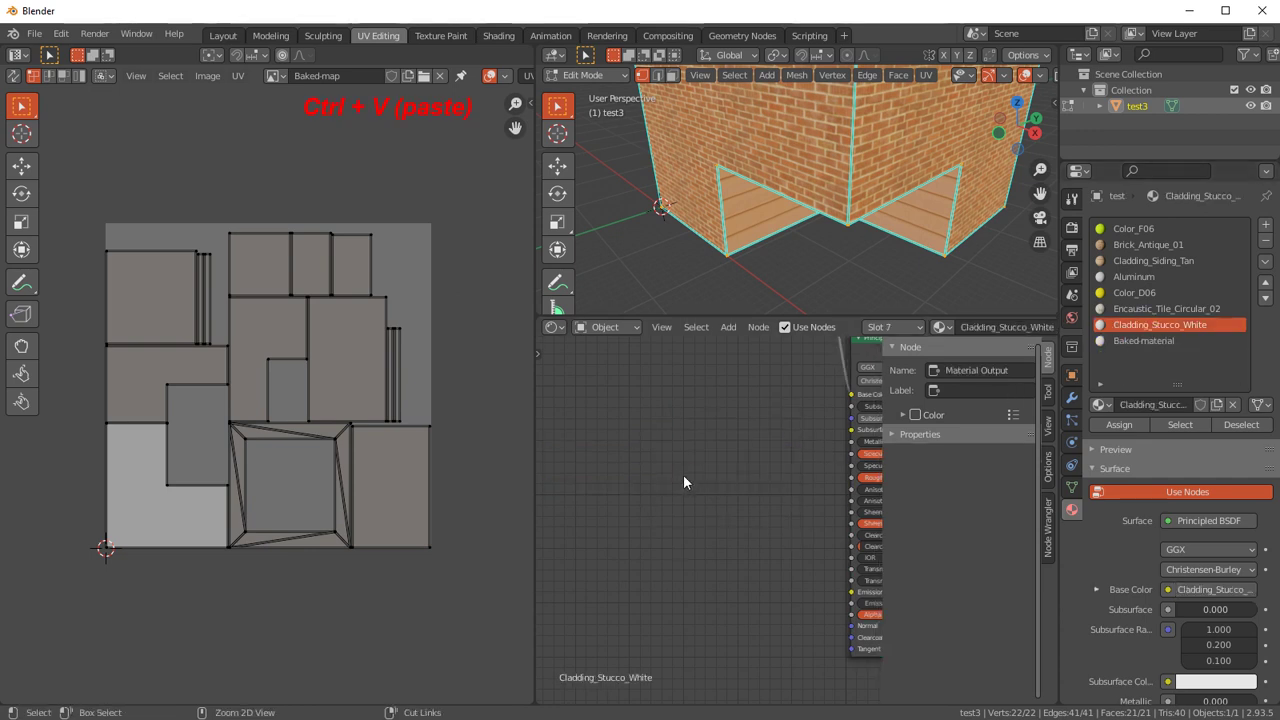
key("ctrl+v")
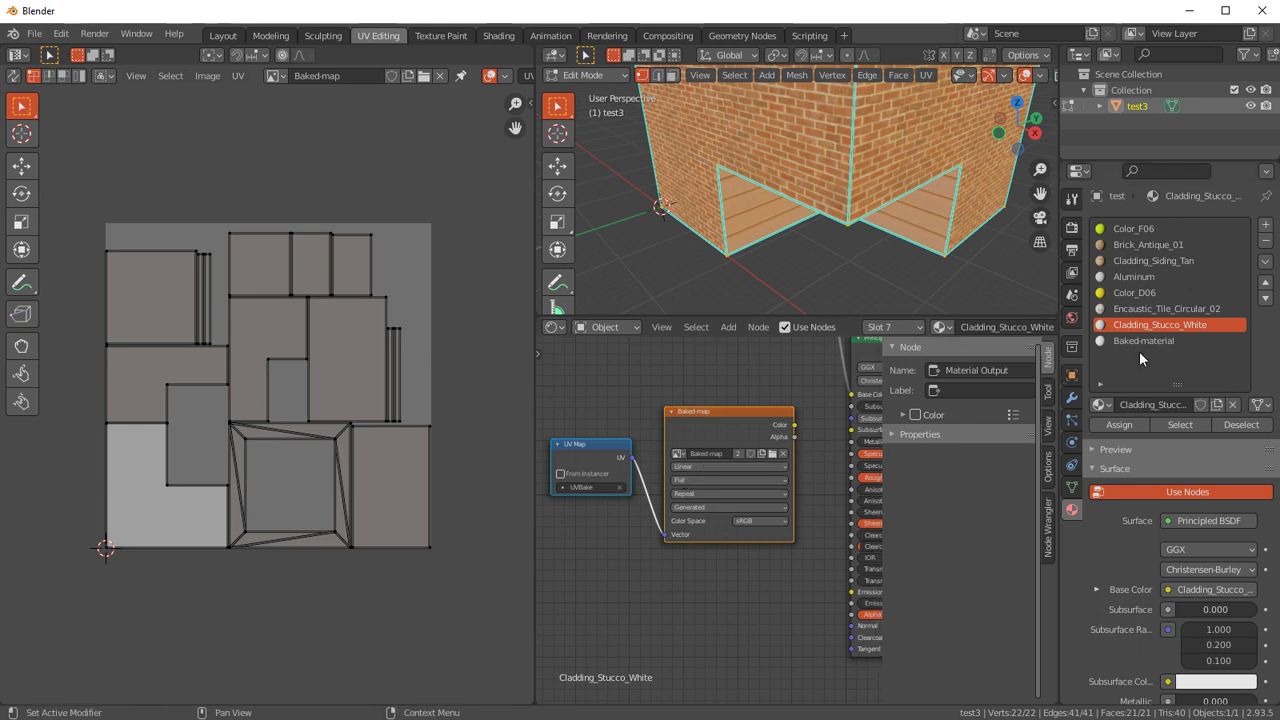
left_click(1170, 310)
key("ctrl+v")
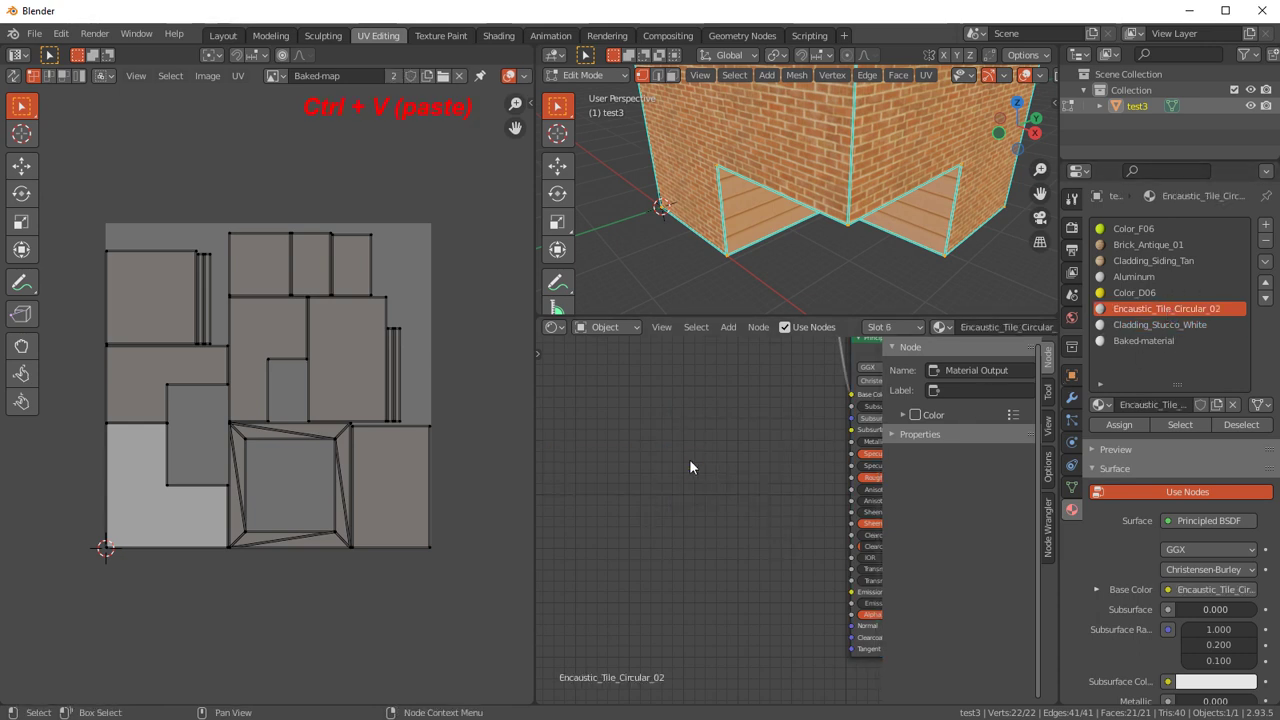
left_click(1142, 298)
key("ctrl+v")
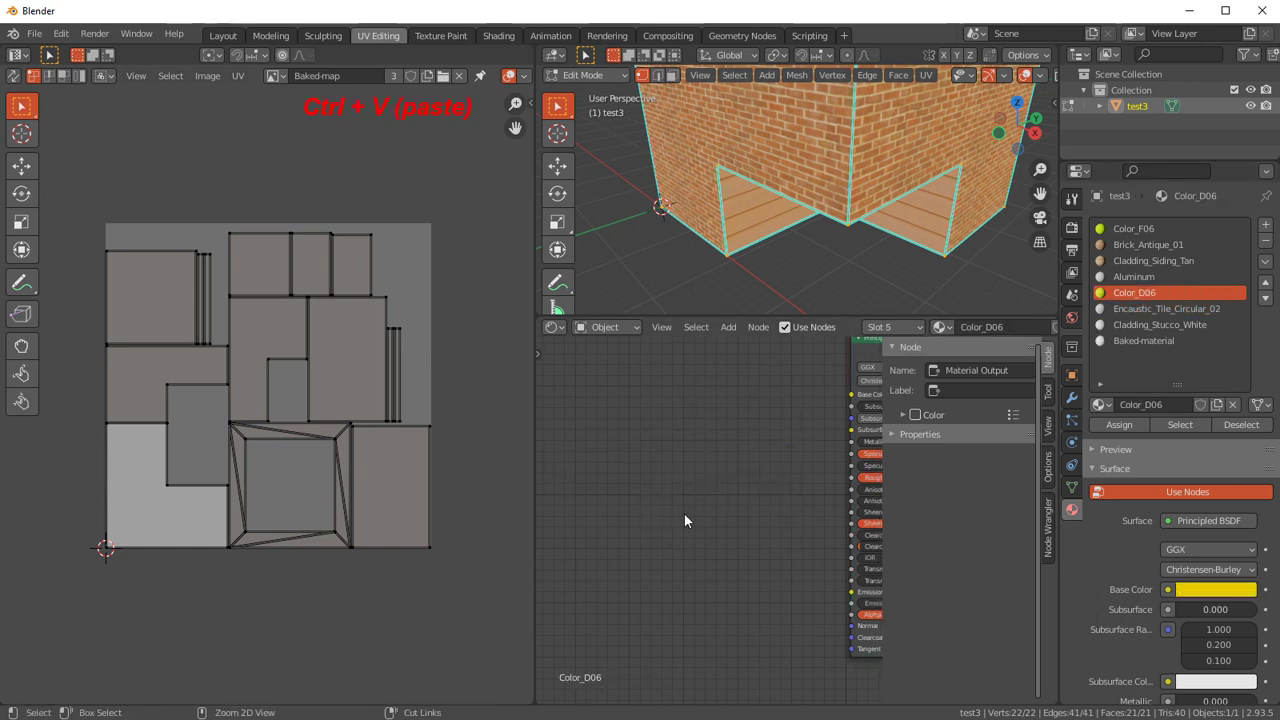
- Paste the baking nodes into Aluminum, Cladding_Siding_Tan, Brick_Antique_01 and Color_F06
left_click(1133, 279)
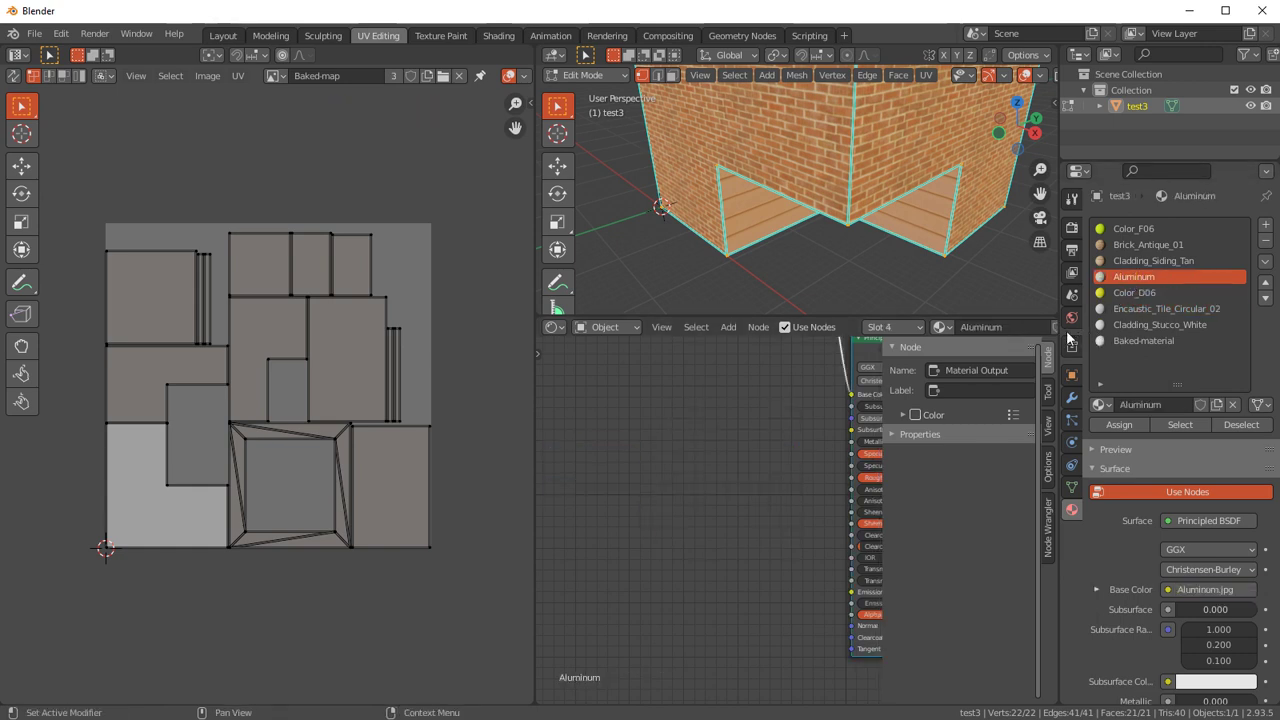
key("ctrl+v")
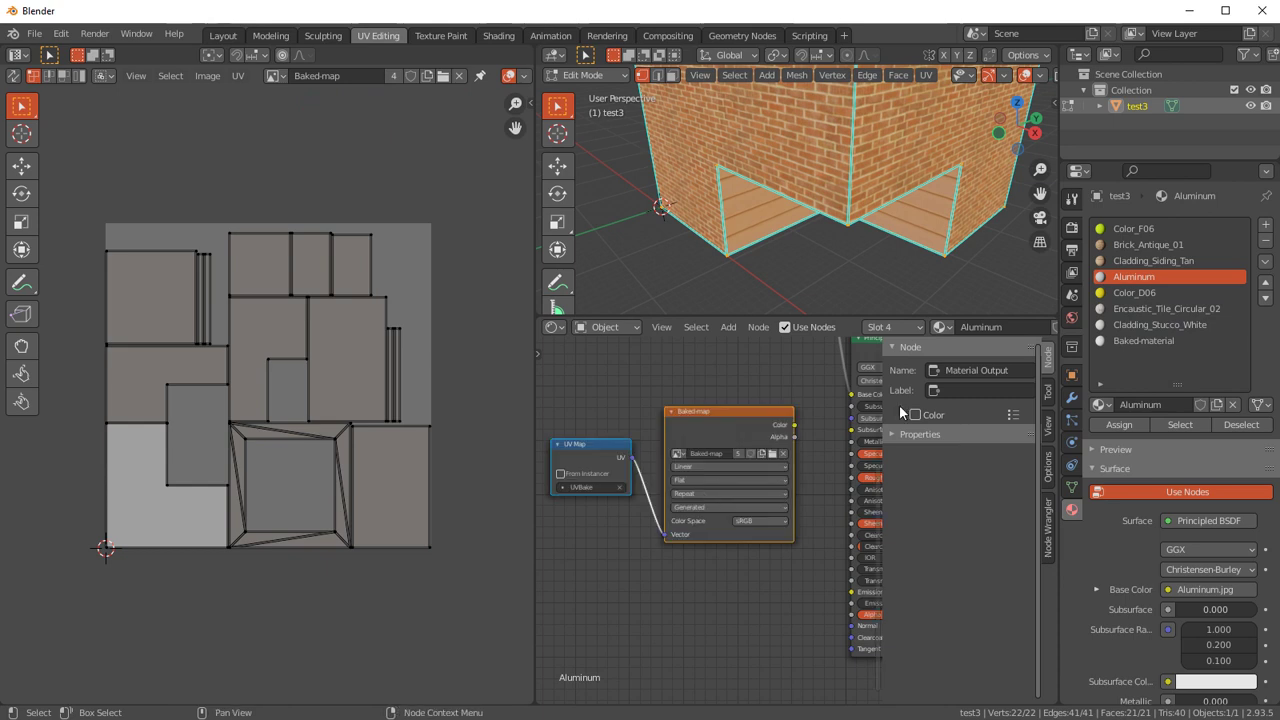
left_click(1150, 260)
key("ctrl+v")
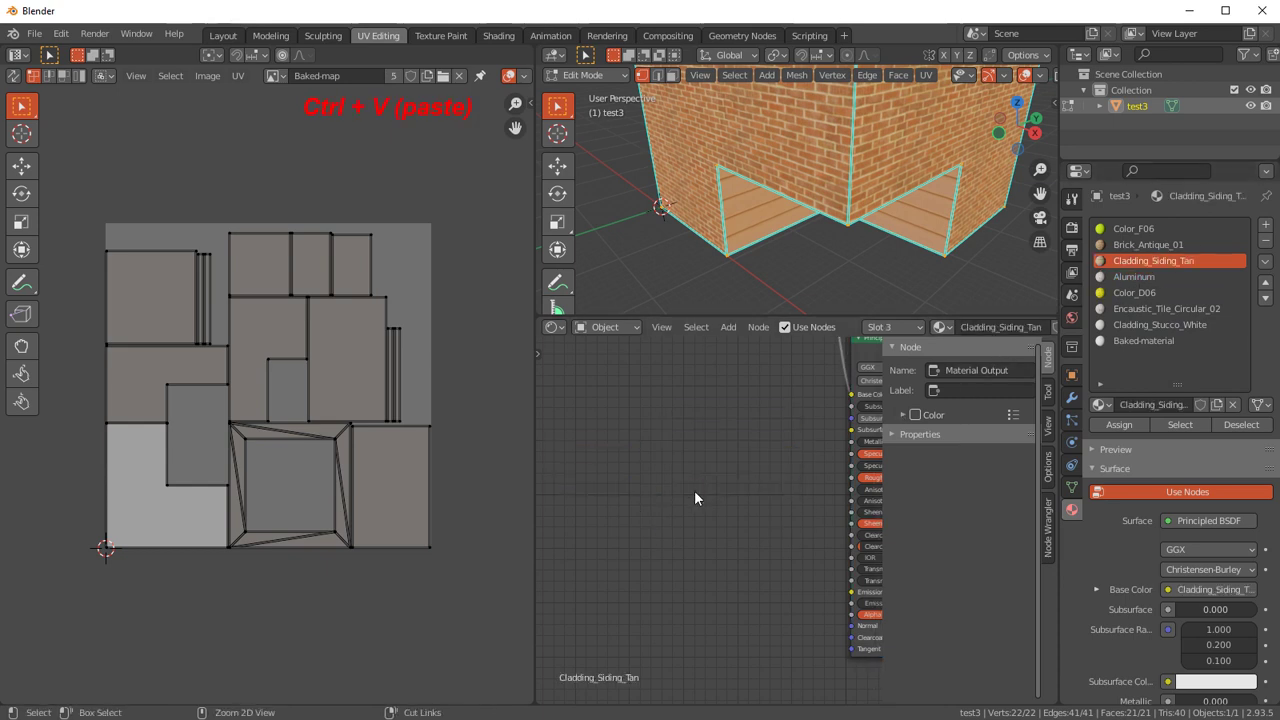
left_click(1140, 244)
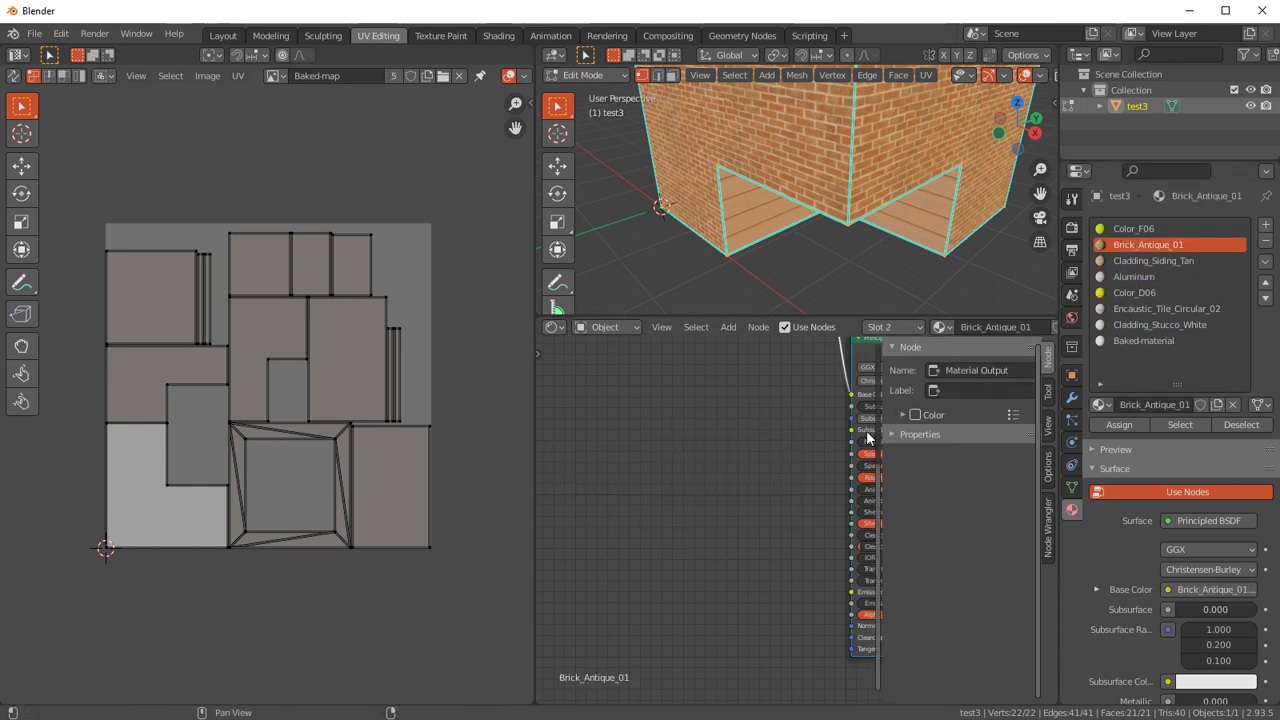
key("ctrl+v")
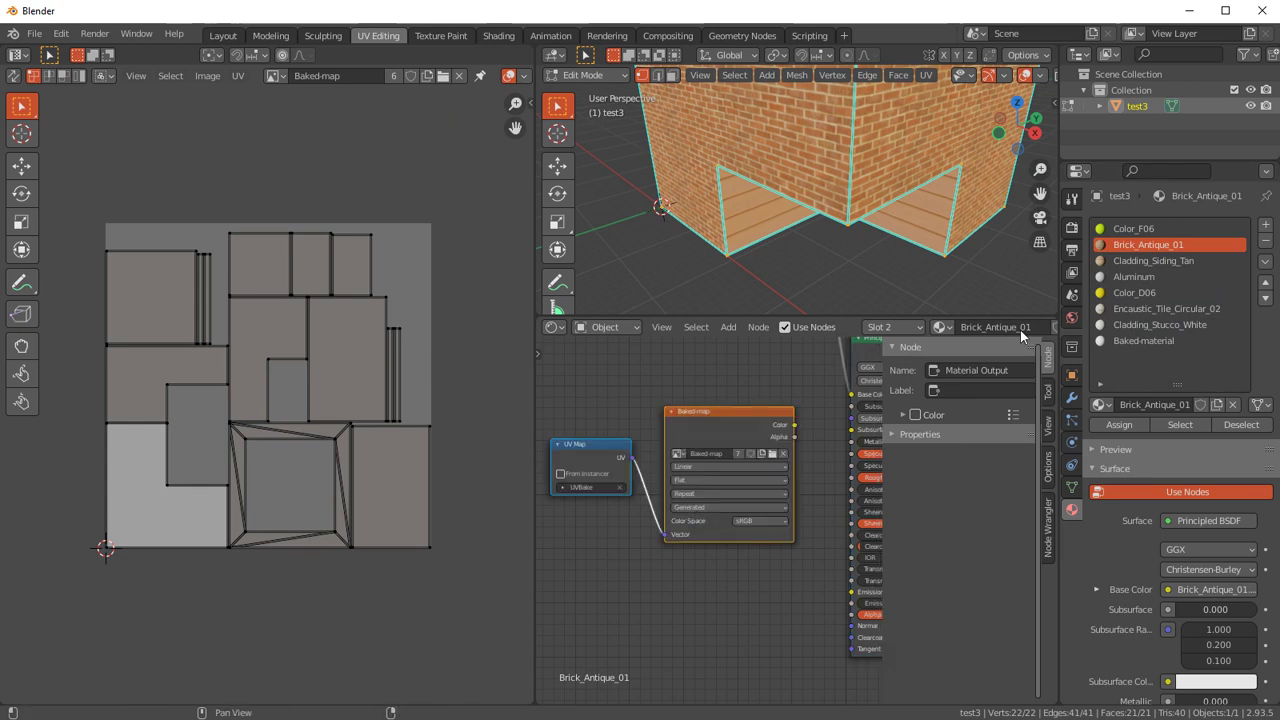
left_click(1133, 228)
key("ctrl+v")
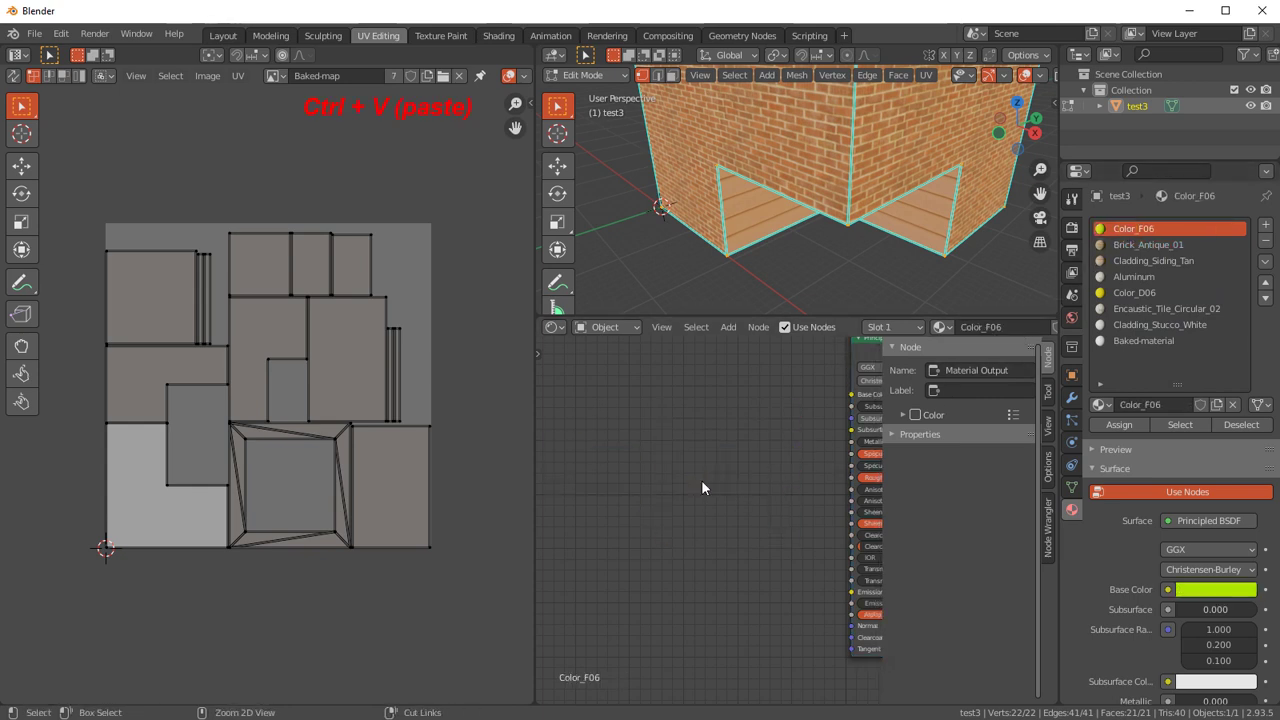
key("ctrl+v")
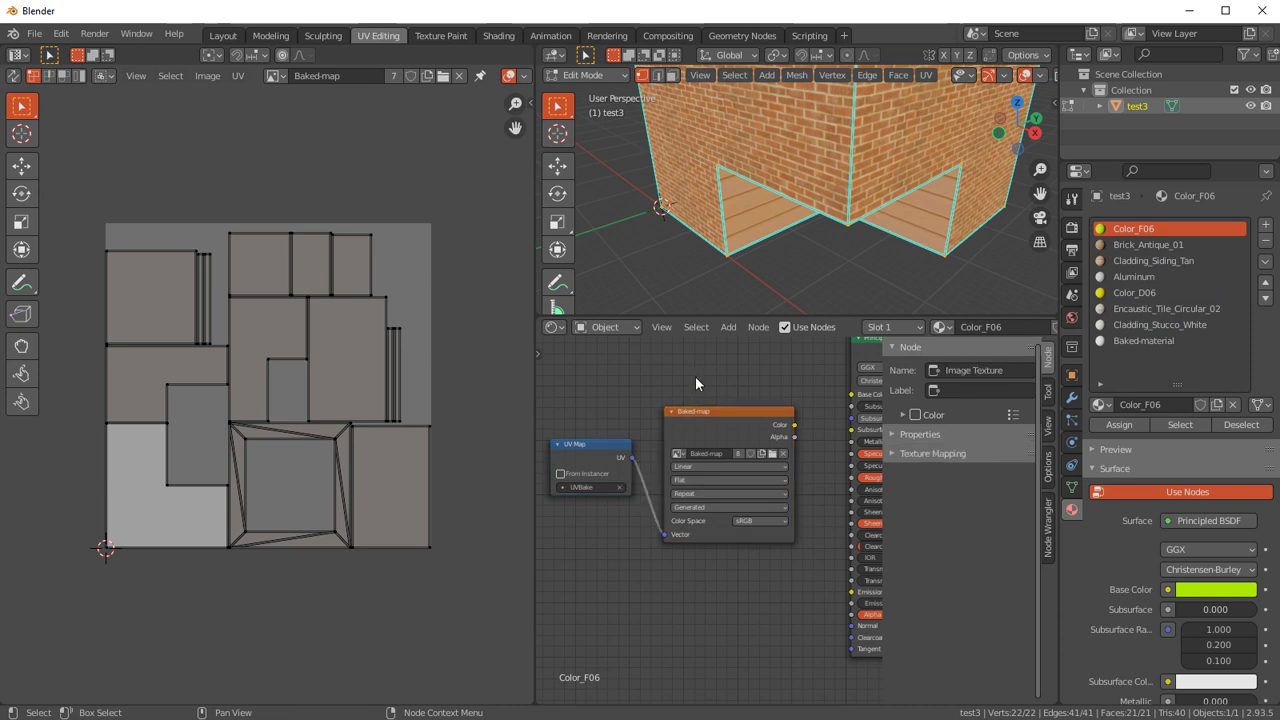
- Make the Baked-map node active in Color_F06, Brick_Antique_01, Cladding_Siding_Tan and Aluminum
left_click(706, 413)
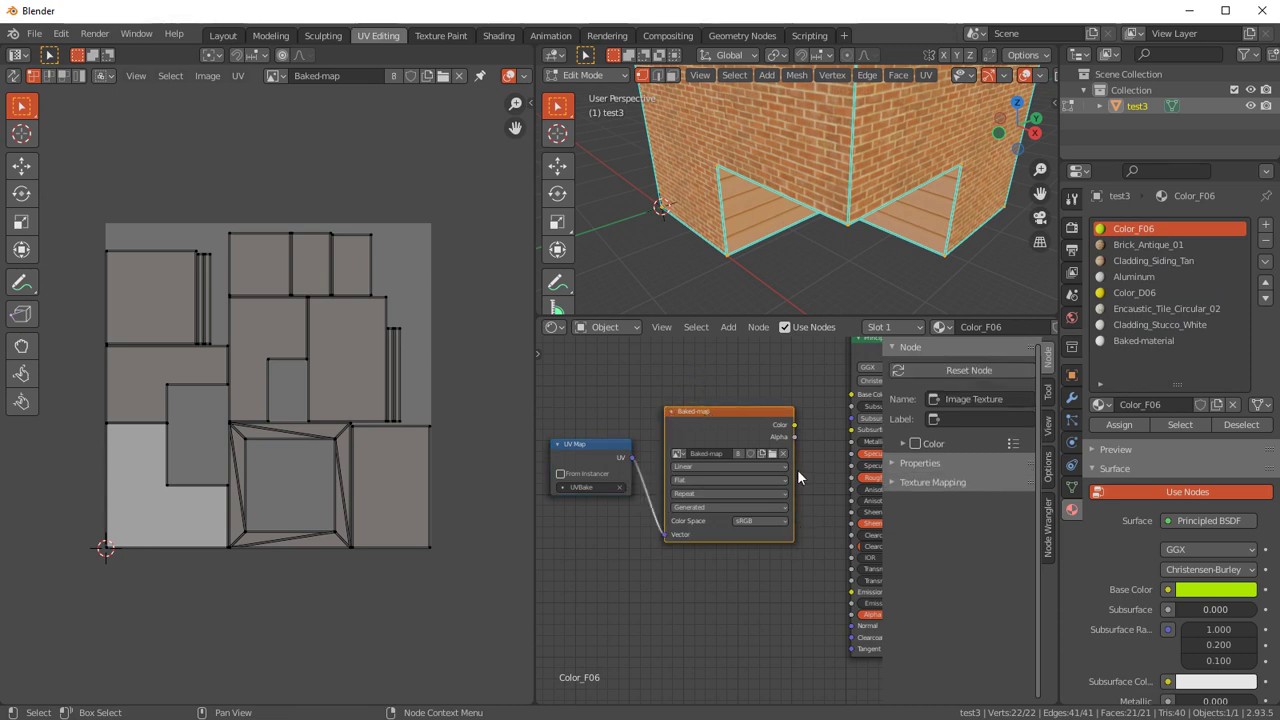
left_click(1125, 249)
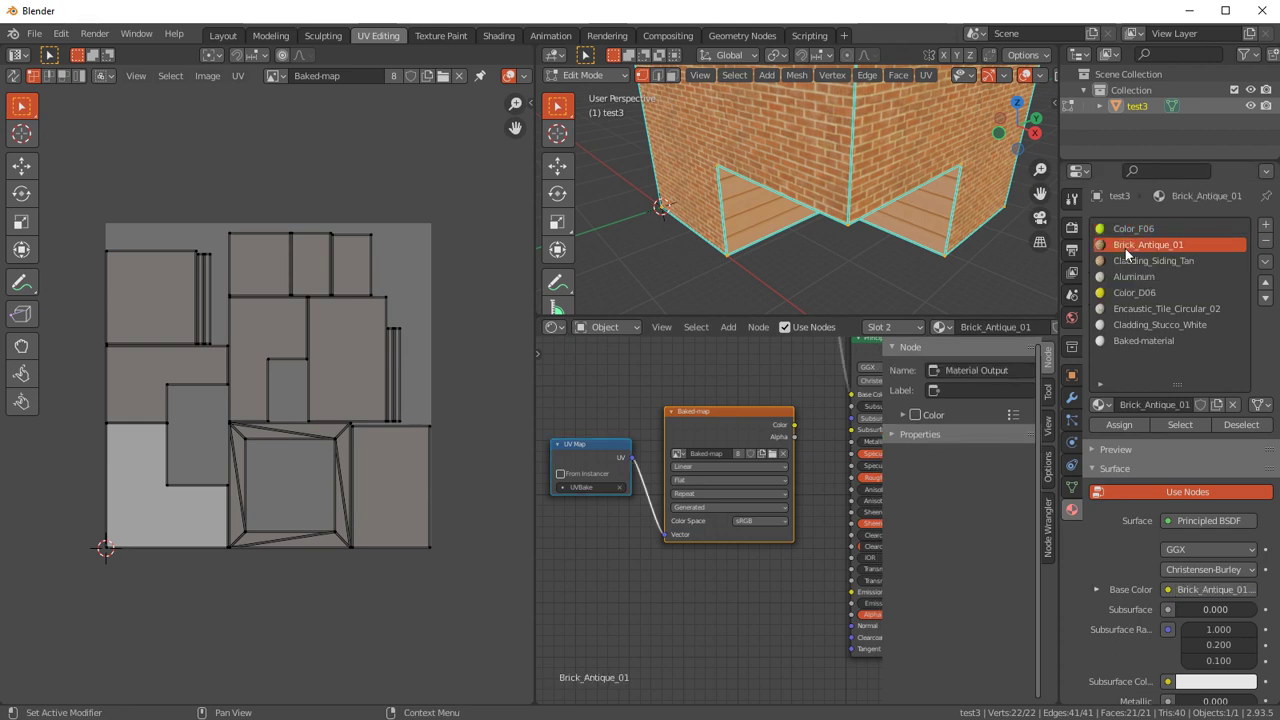
left_click(728, 413)
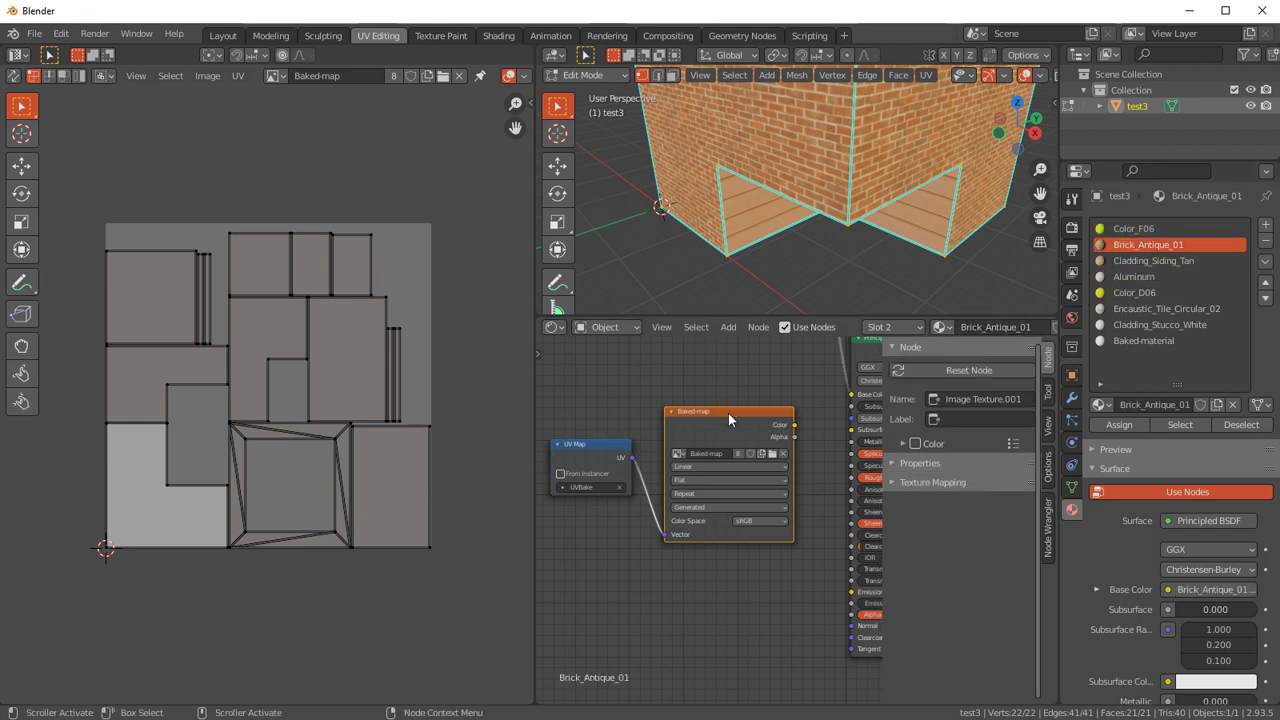
left_click(1116, 262)
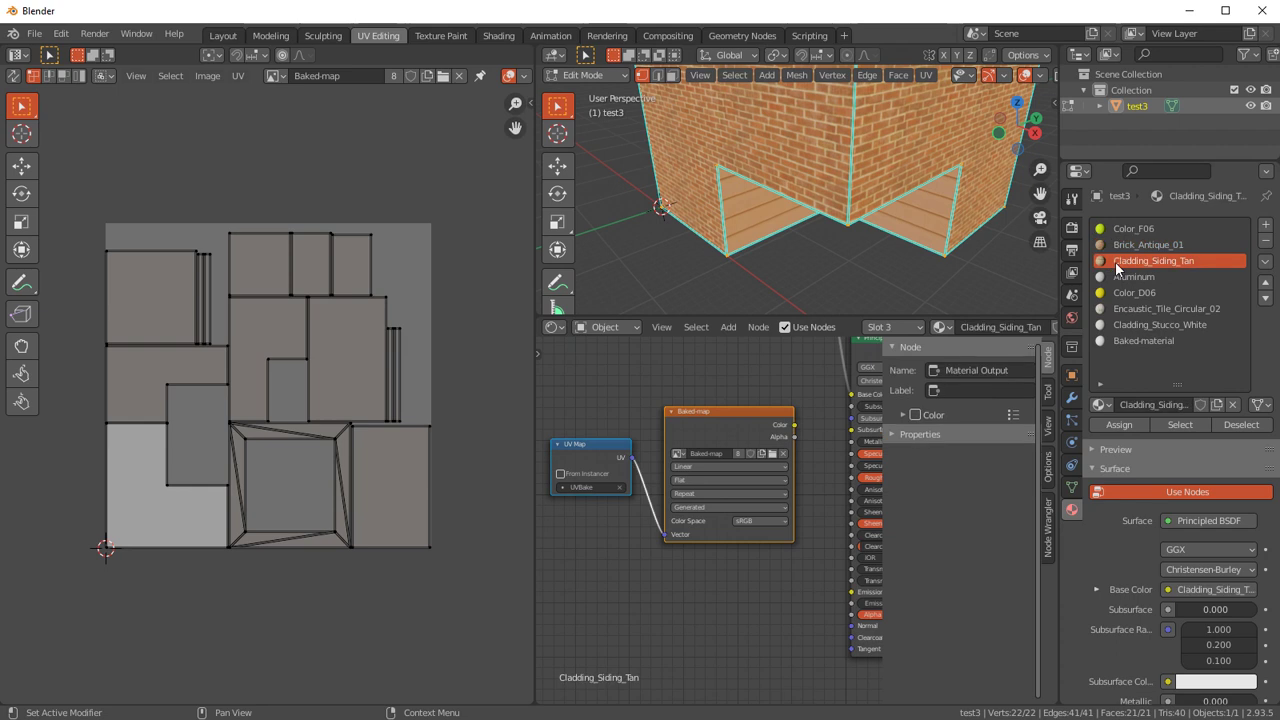
left_click(722, 412)
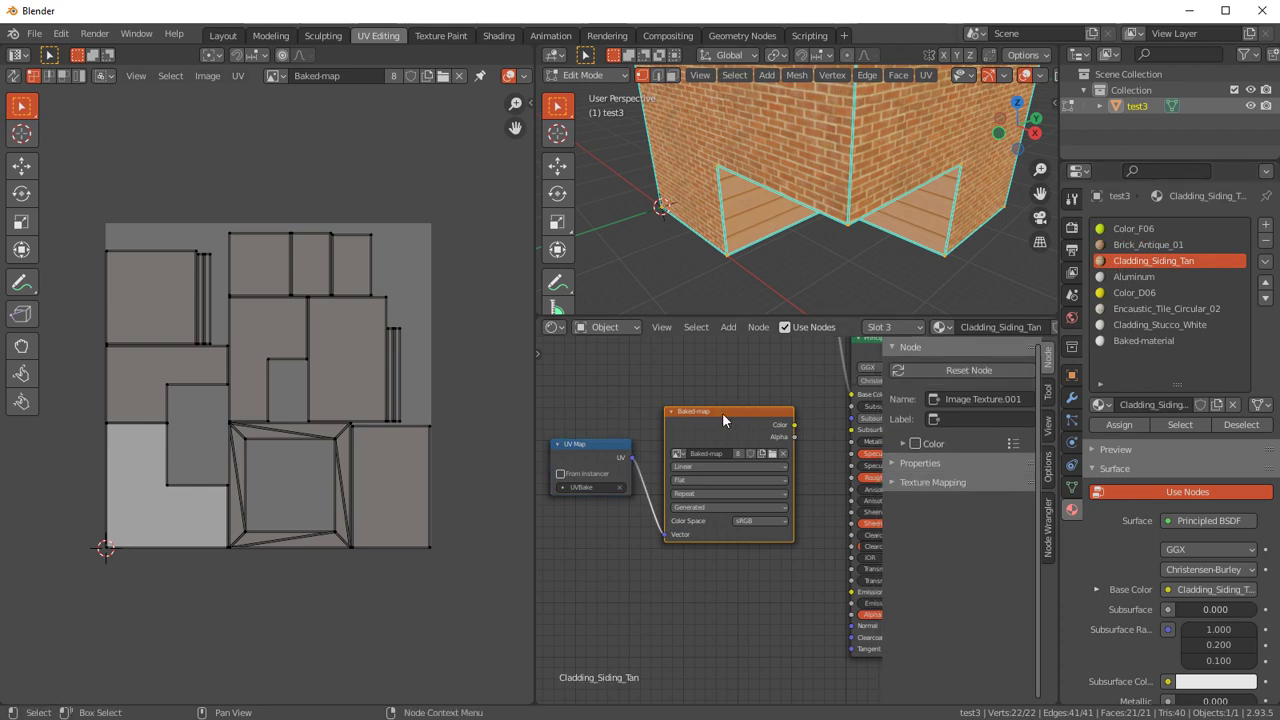
left_click(1133, 274)
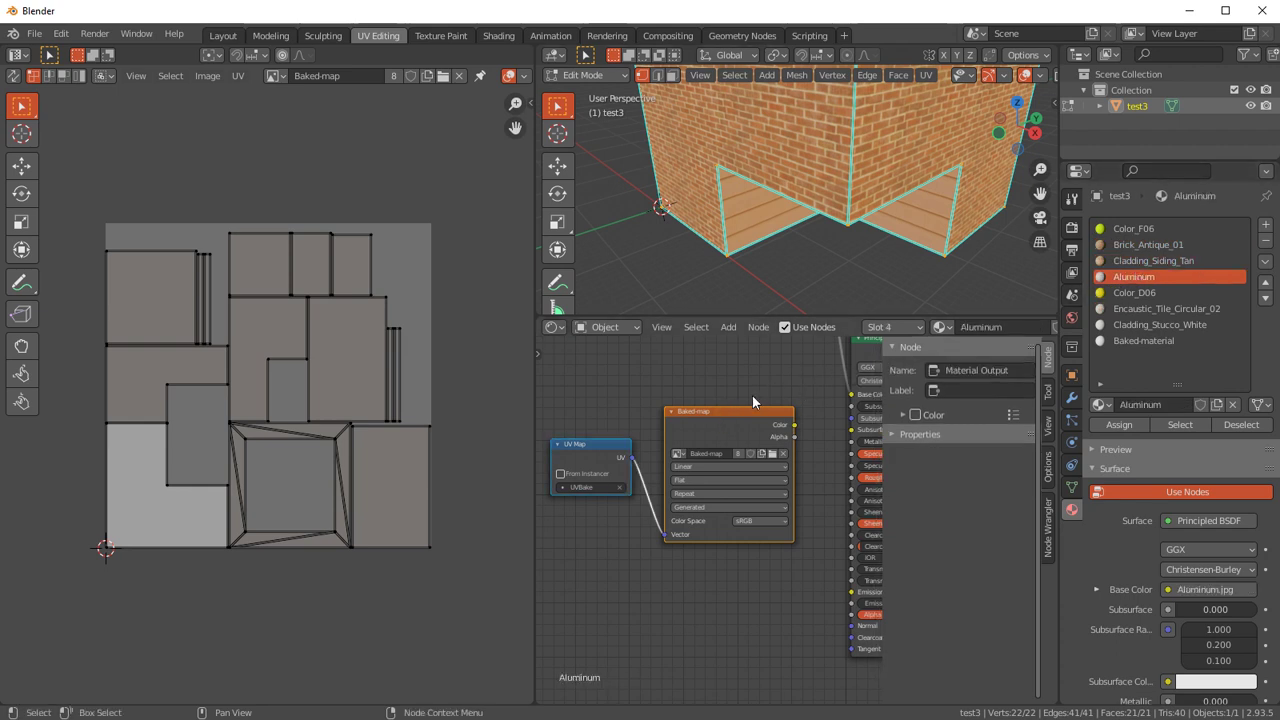
left_click(722, 413)
- Make the Baked-map node active in Color_D06, Encaustic_Tile_Circular_02, Cladding_Stucco_White and Baked-material
left_click(1133, 292)
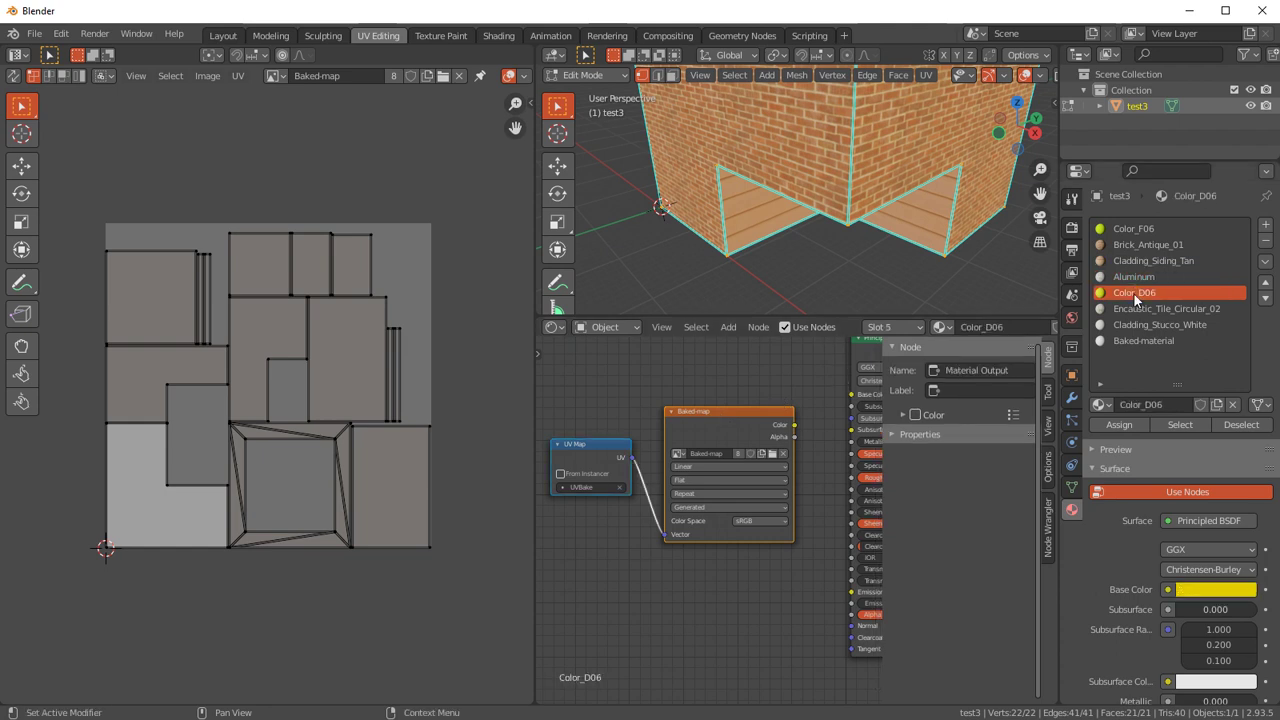
left_click(720, 414)
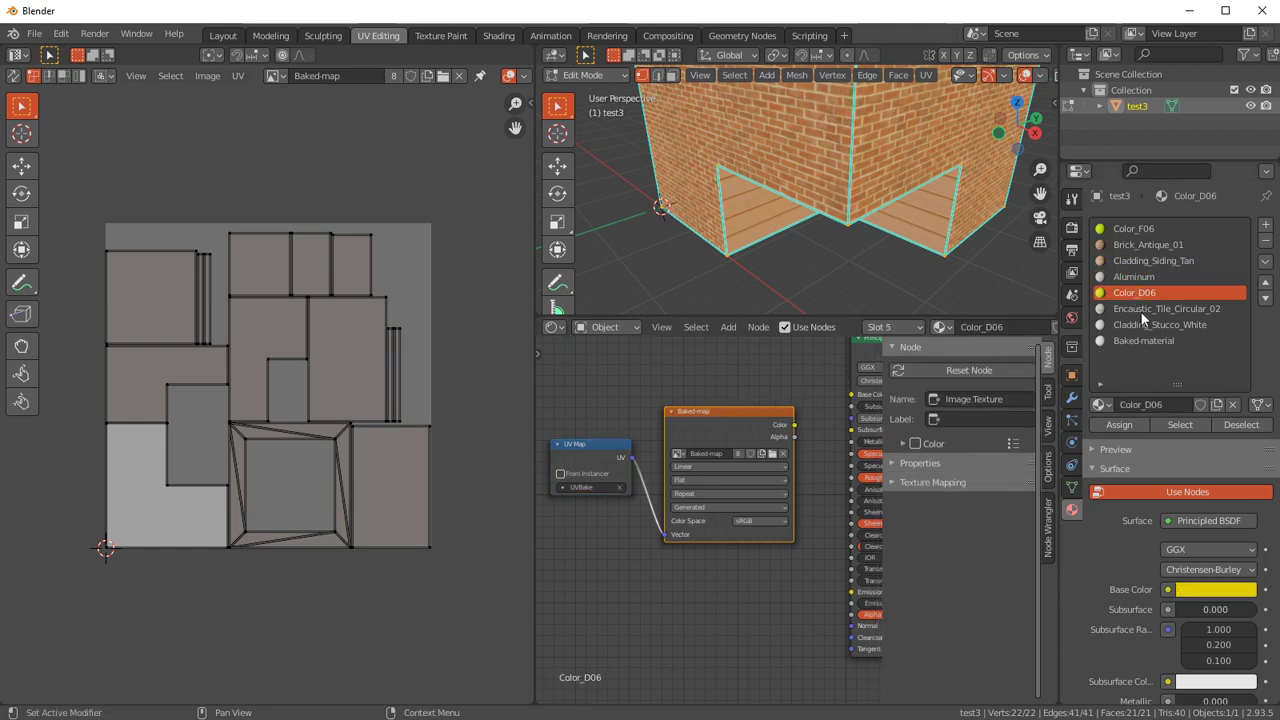
left_click(1141, 308)
left_click(720, 414)
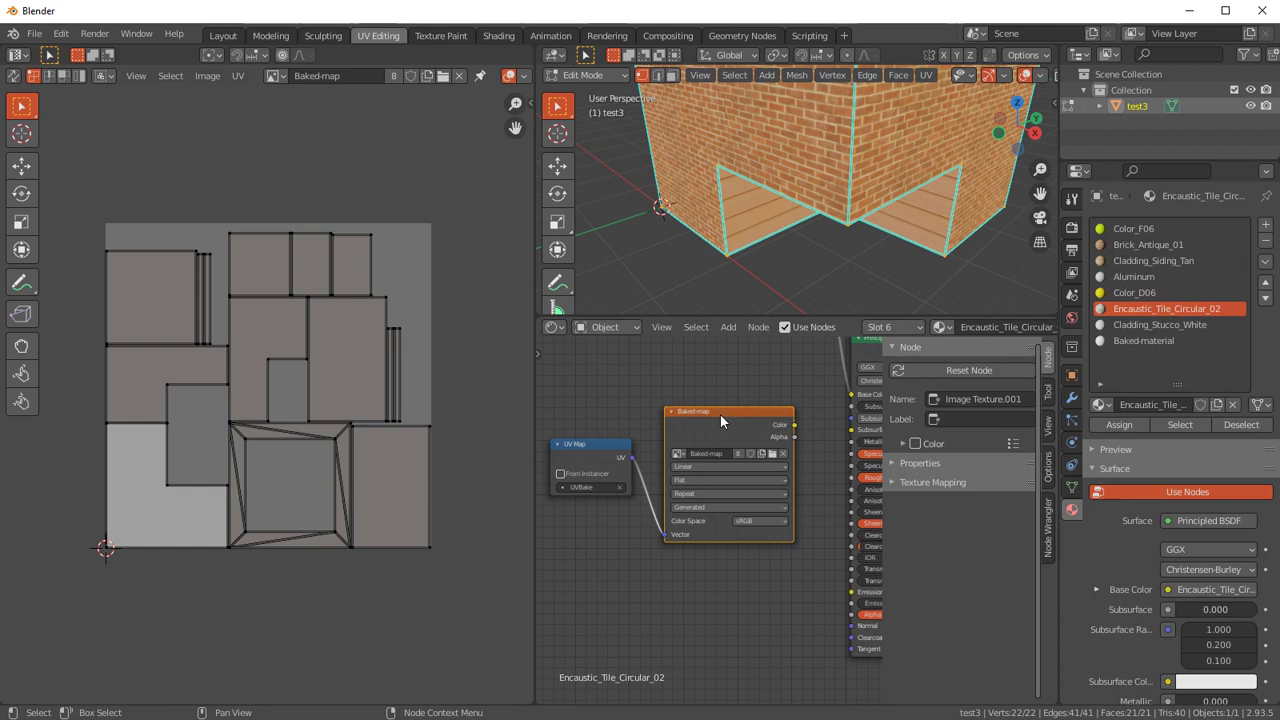
left_click(1143, 324)
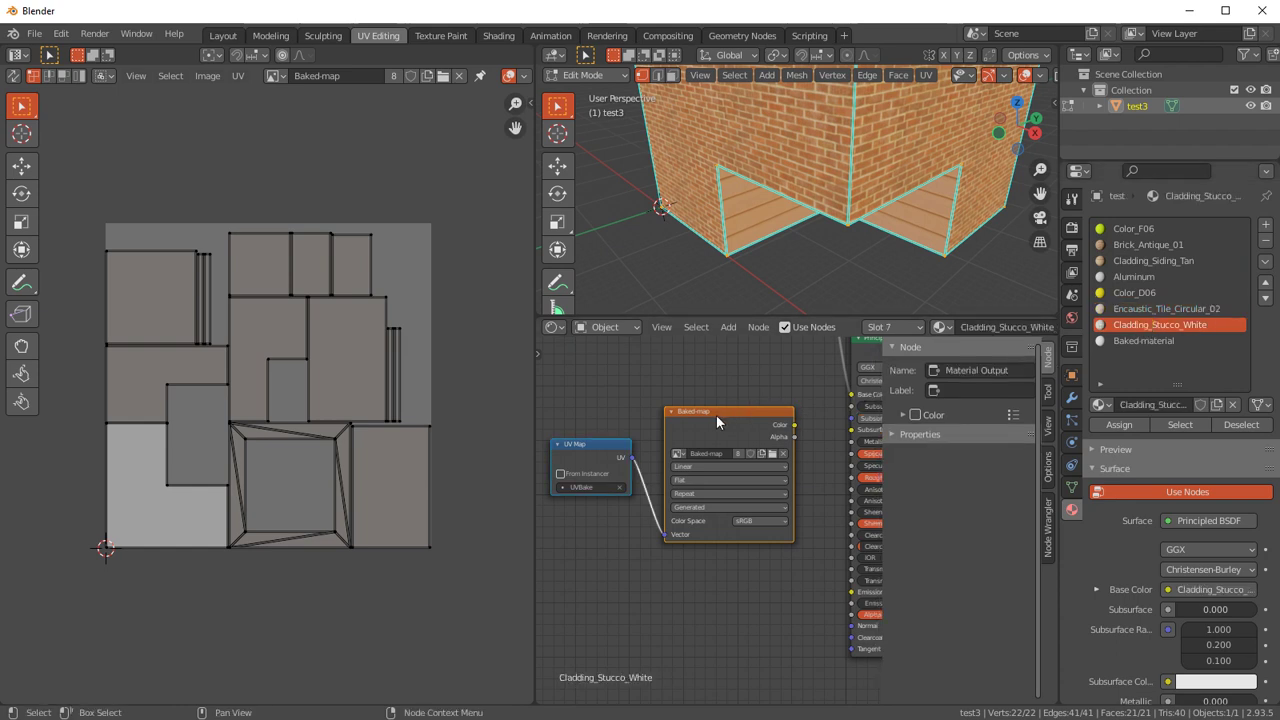
left_click(716, 416)
left_click(1136, 340)
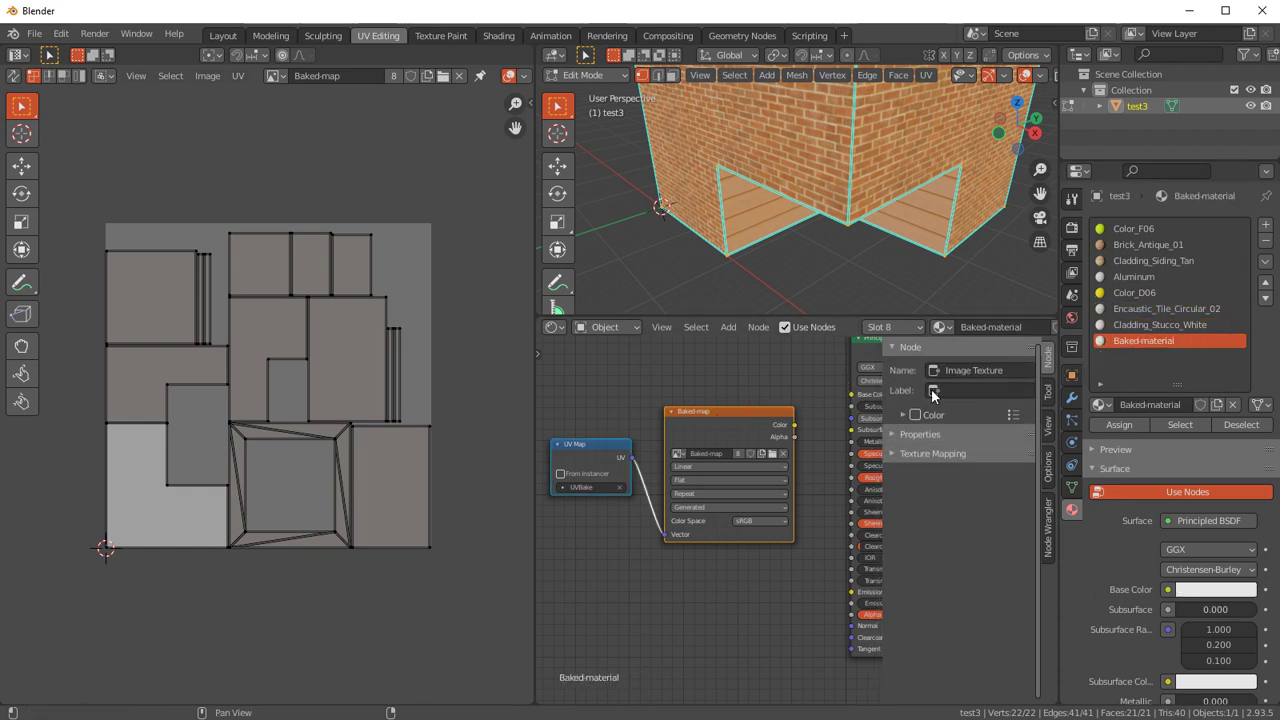
left_click(731, 414)
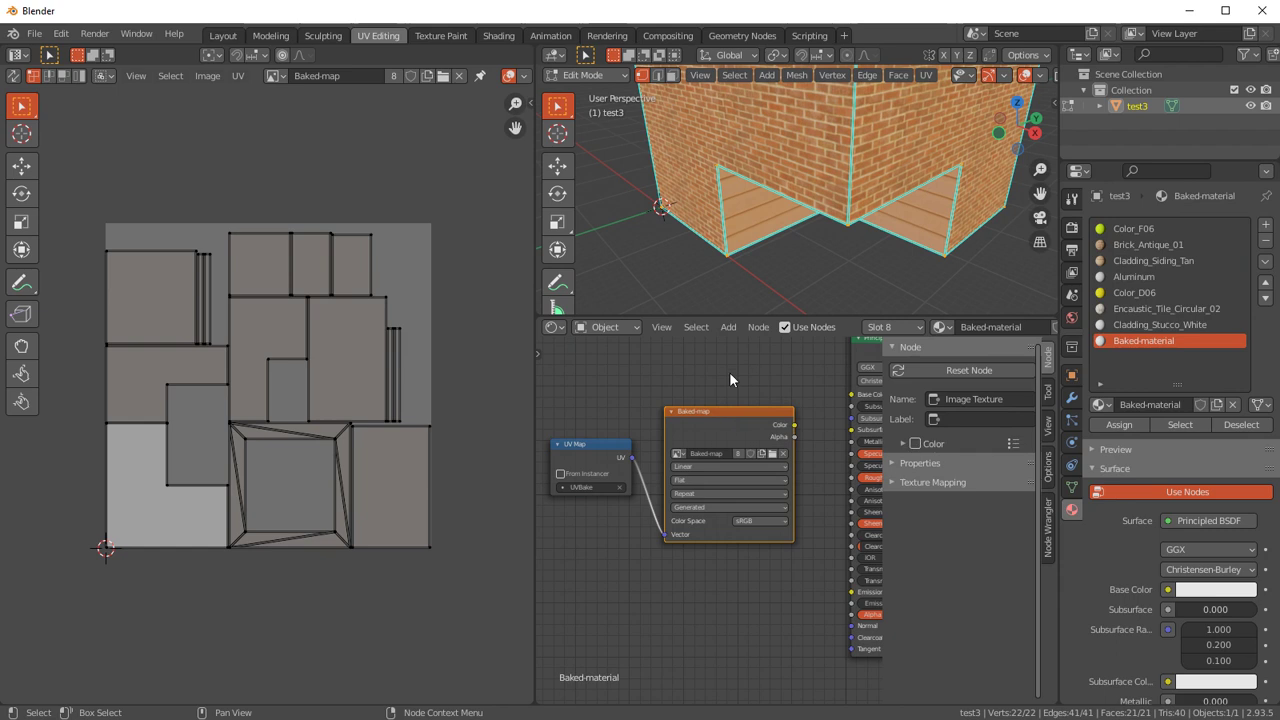
left_click(596, 79)
- Return to Object Mode and set the render engine to Cycles with GPU Compute
left_click(596, 94)
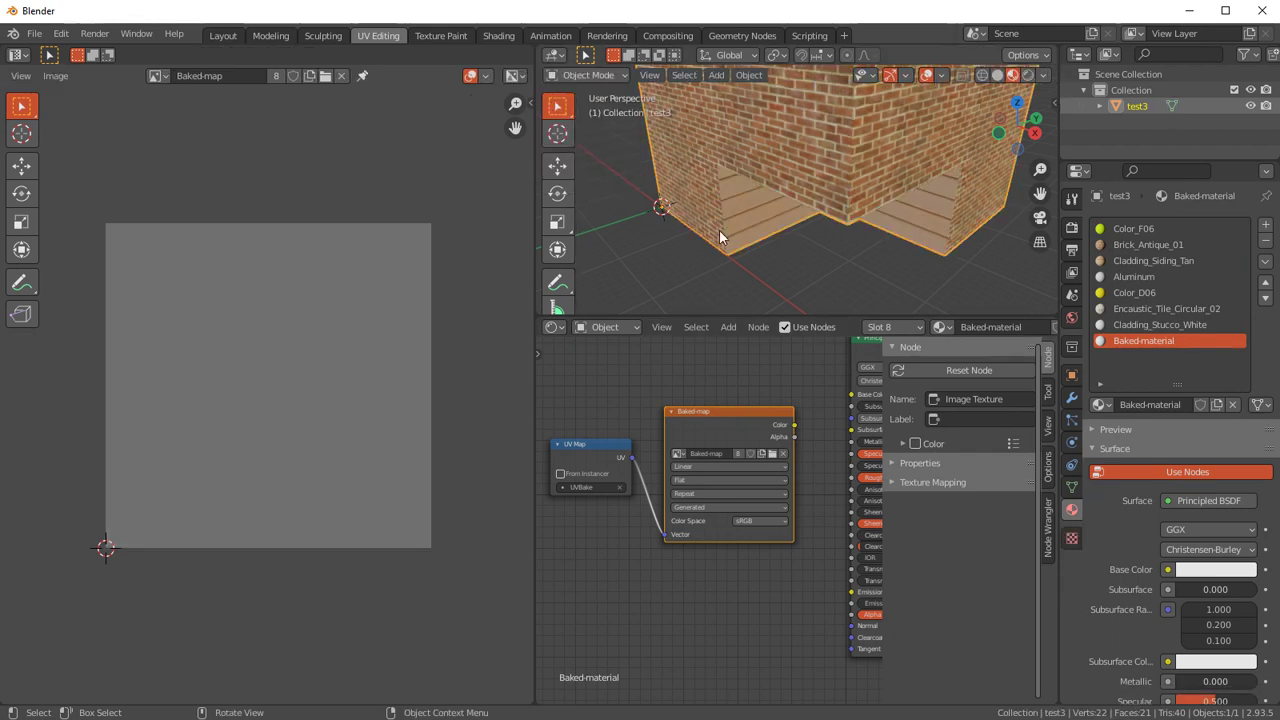
middle_click_drag(755, 258, 745, 268)
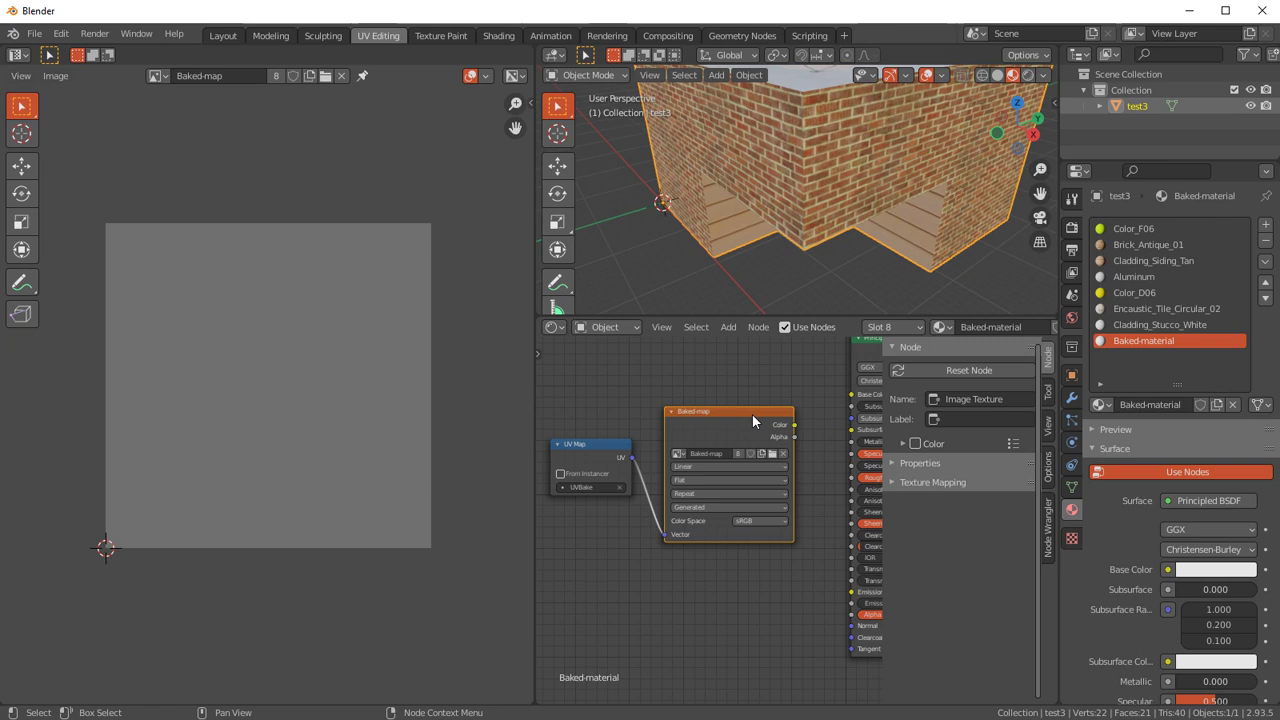
left_click(1073, 229)
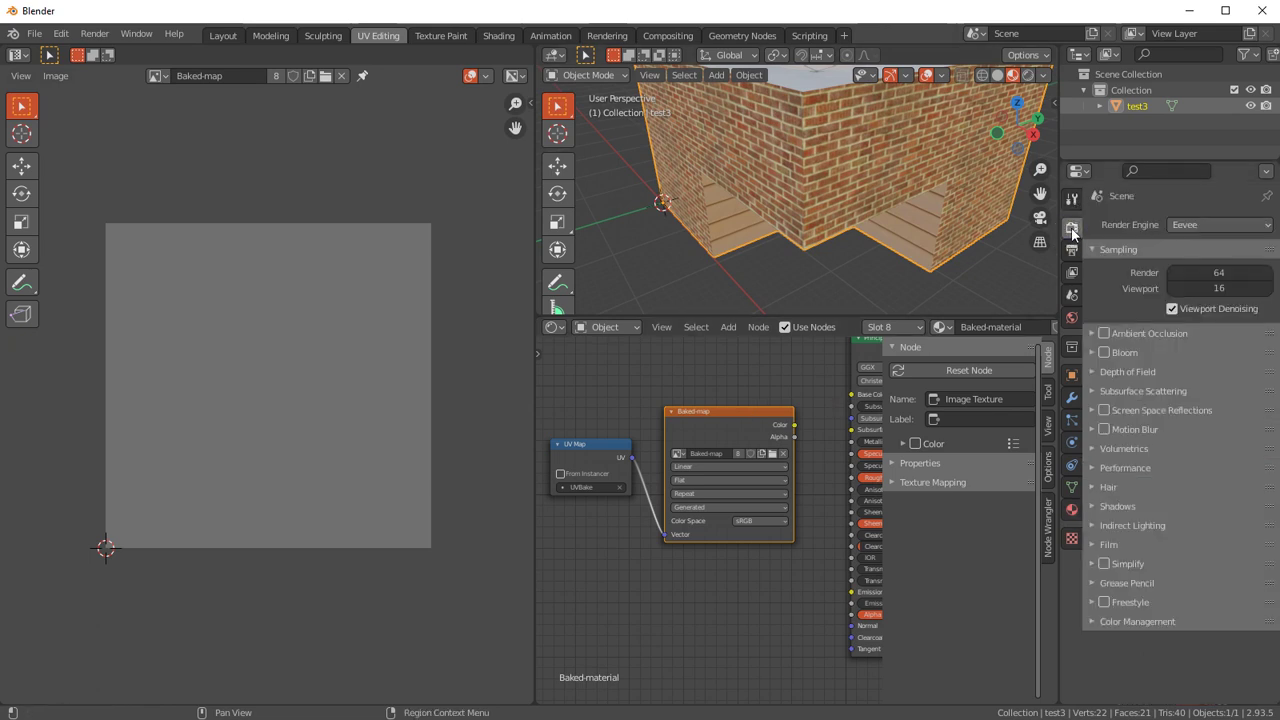
left_click(1188, 225)
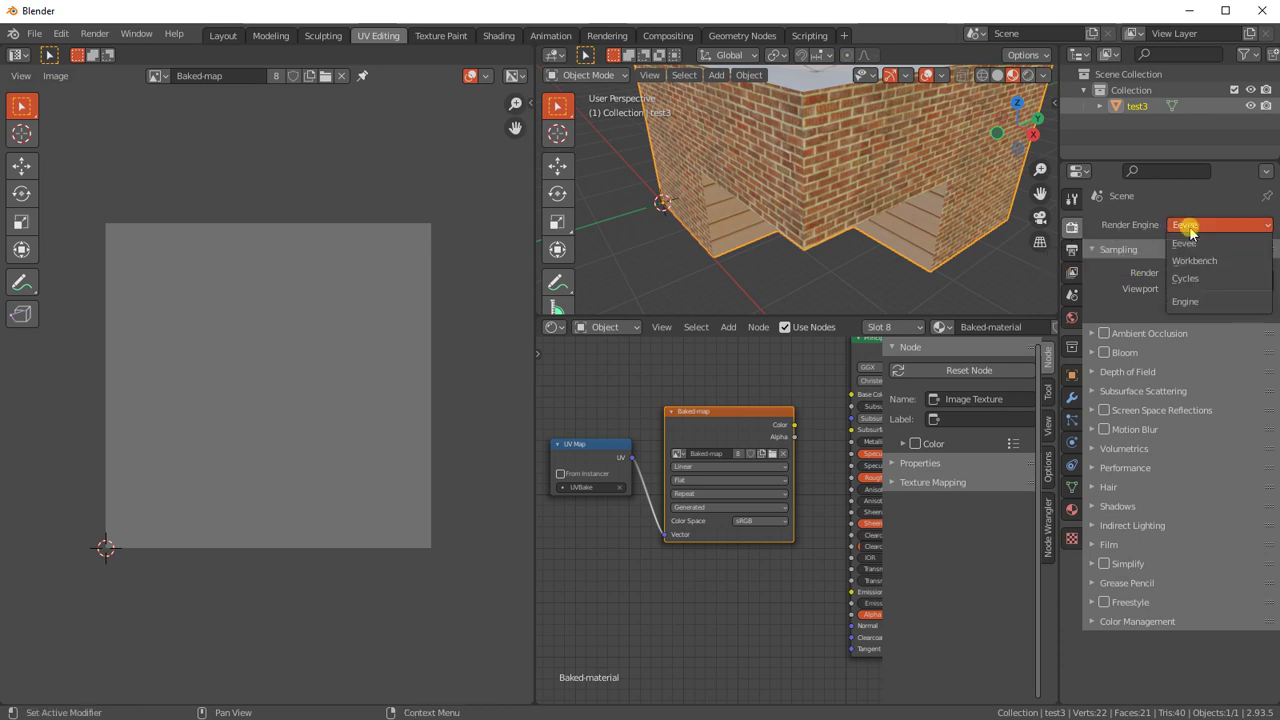
left_click(1188, 279)
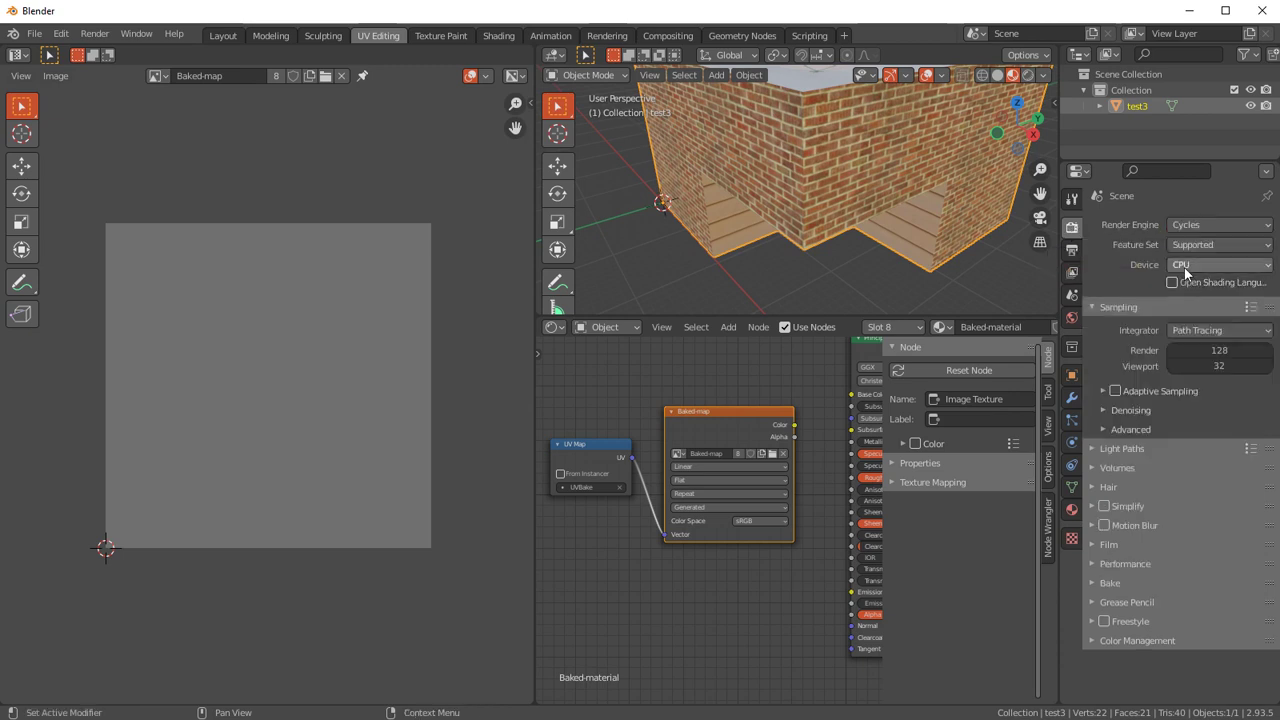
left_click(1188, 265)
left_click(1190, 301)
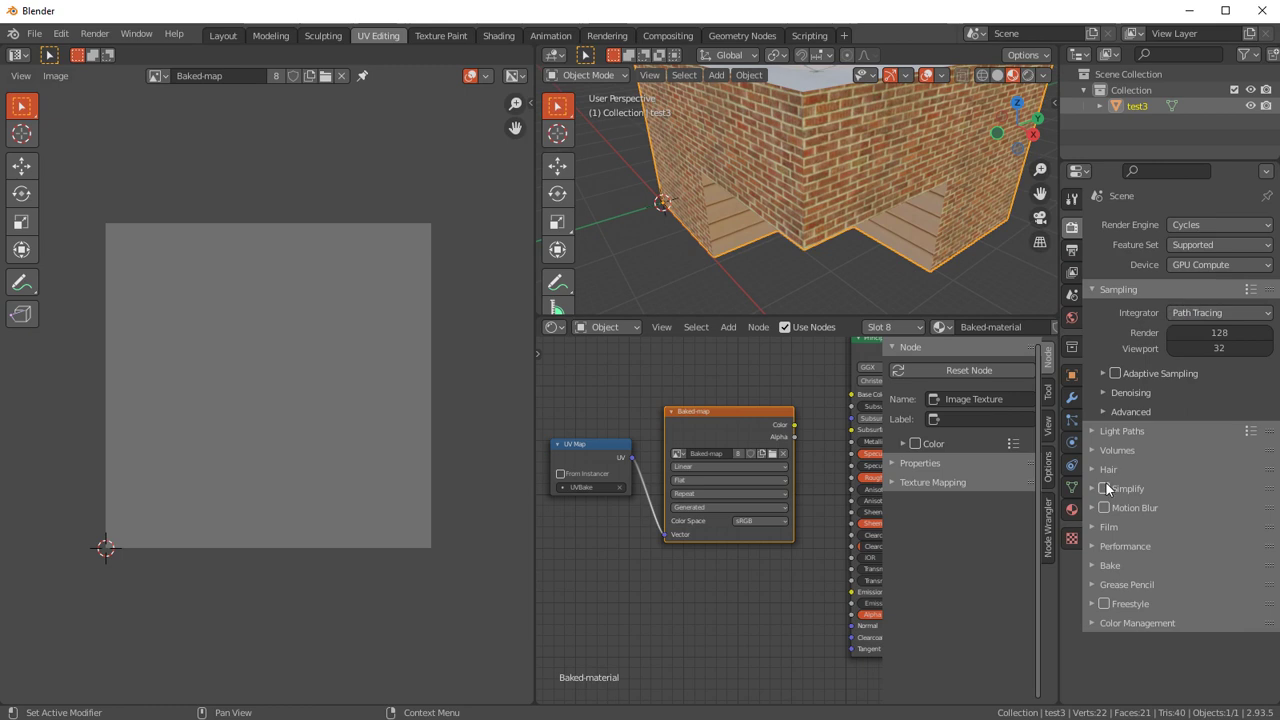
- Bake a Diffuse pass with Direct and Indirect lighting disabled into Baked-map
left_click(1093, 565)
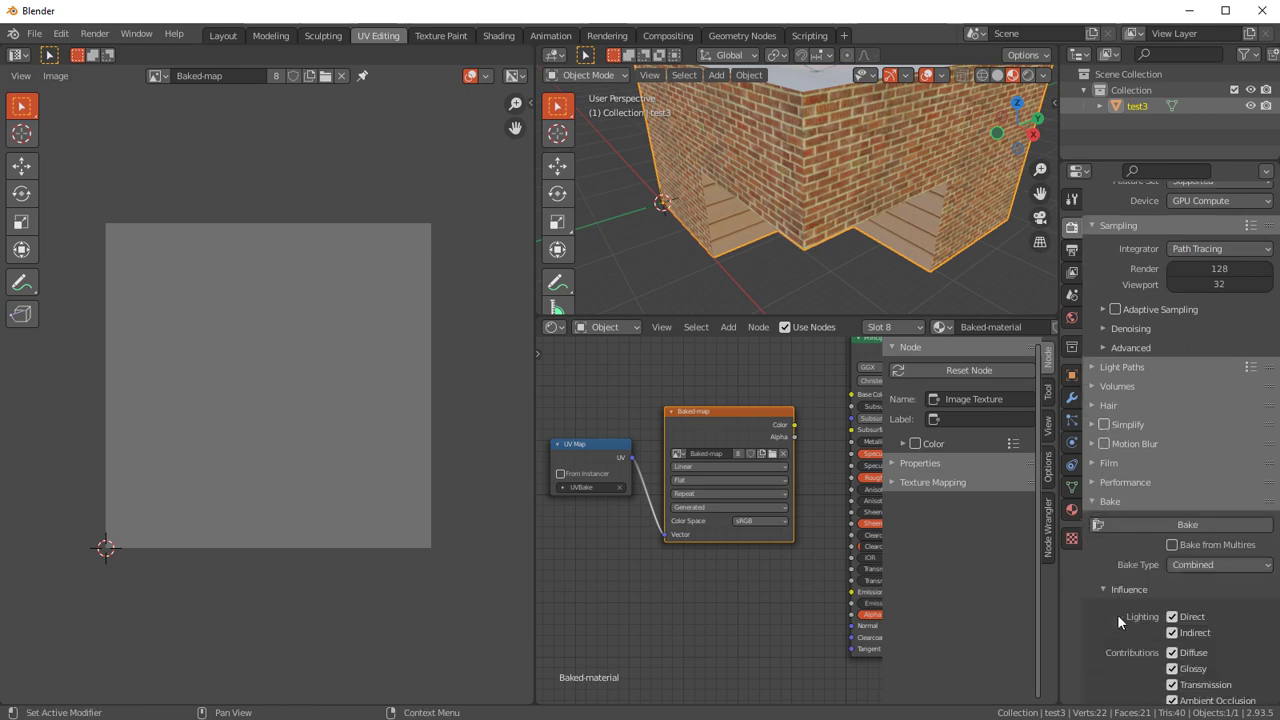
scroll(1117, 614, "down", 4)
scroll(1128, 572, "down", 2)
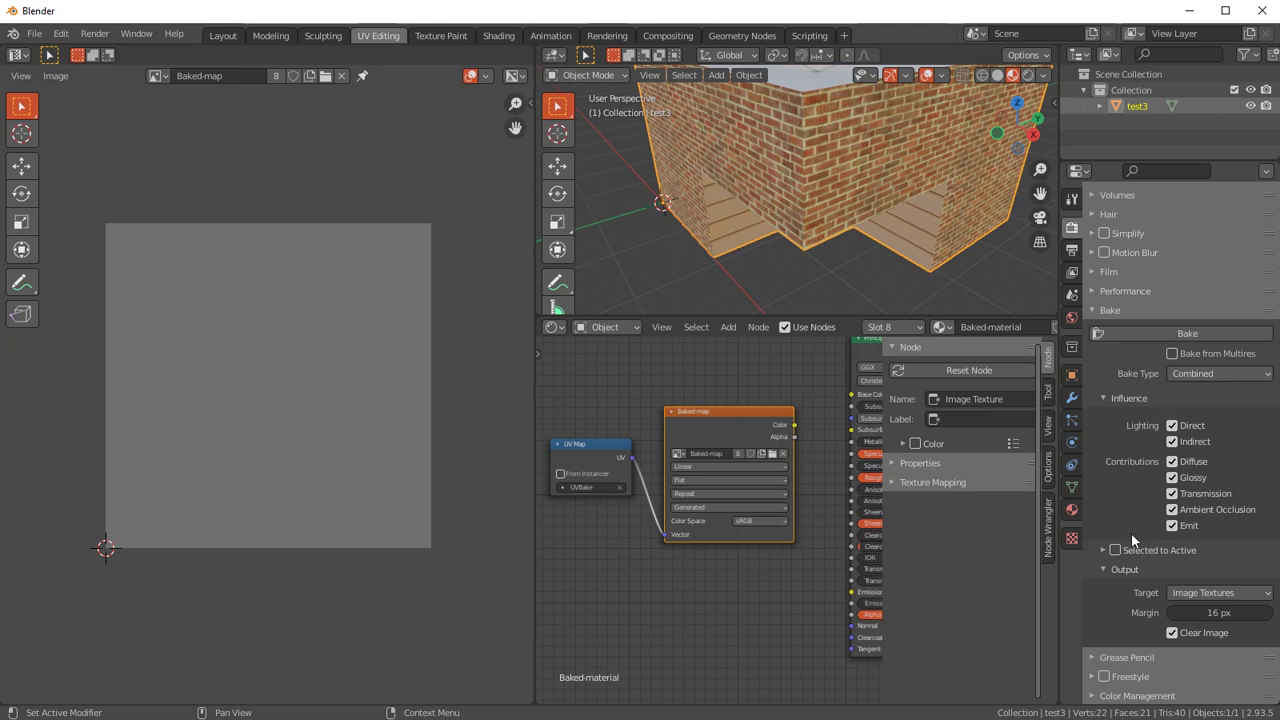
left_click(1189, 378)
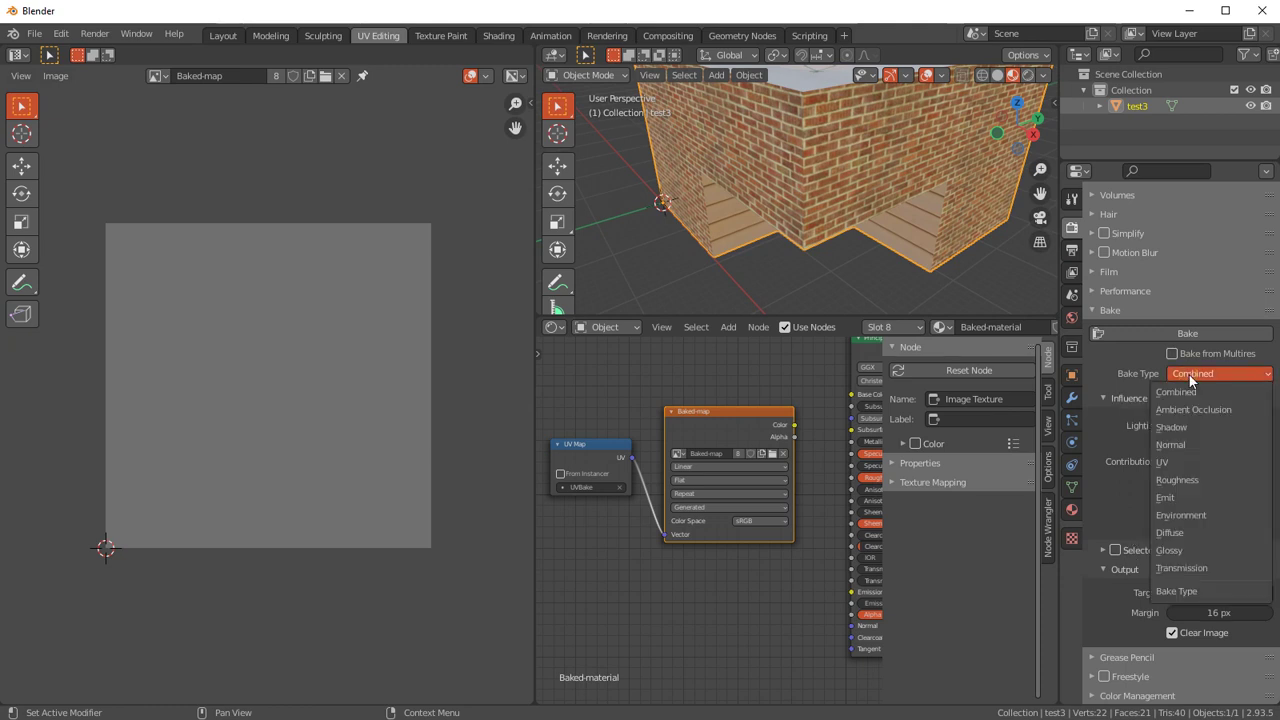
left_click(1170, 533)
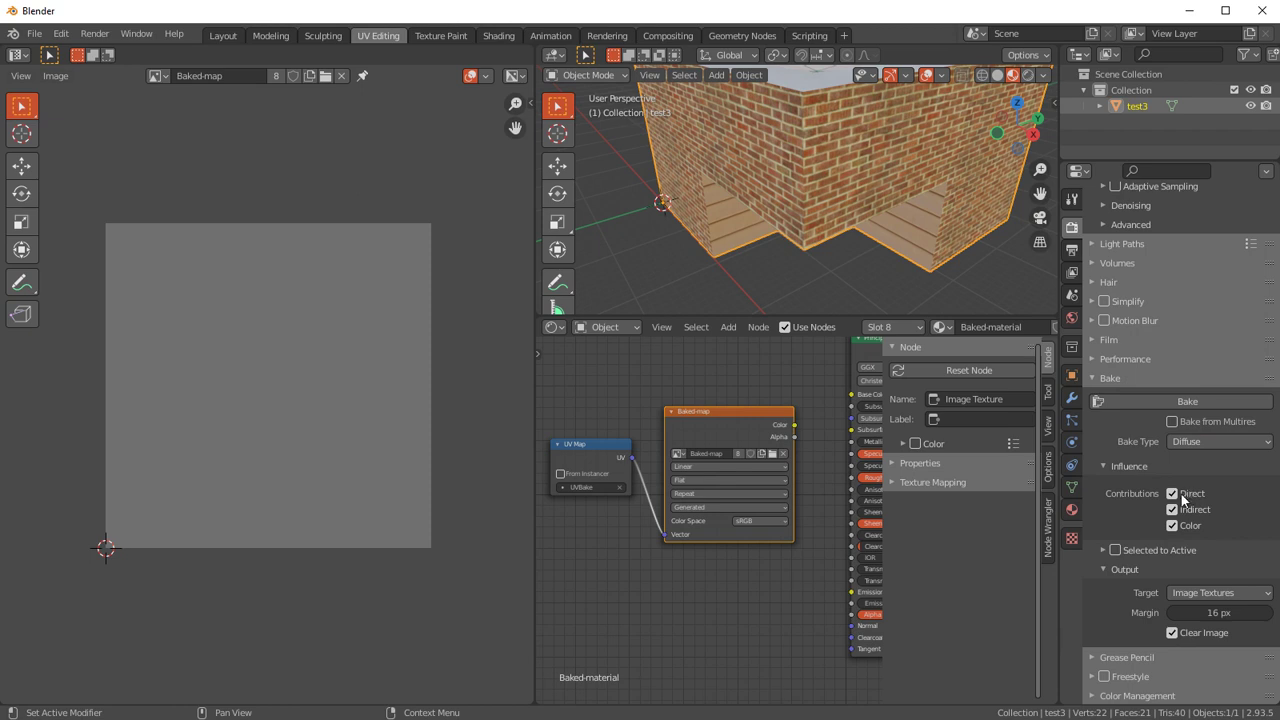
left_click(1172, 493)
left_click(1177, 512)
left_click(1148, 403)
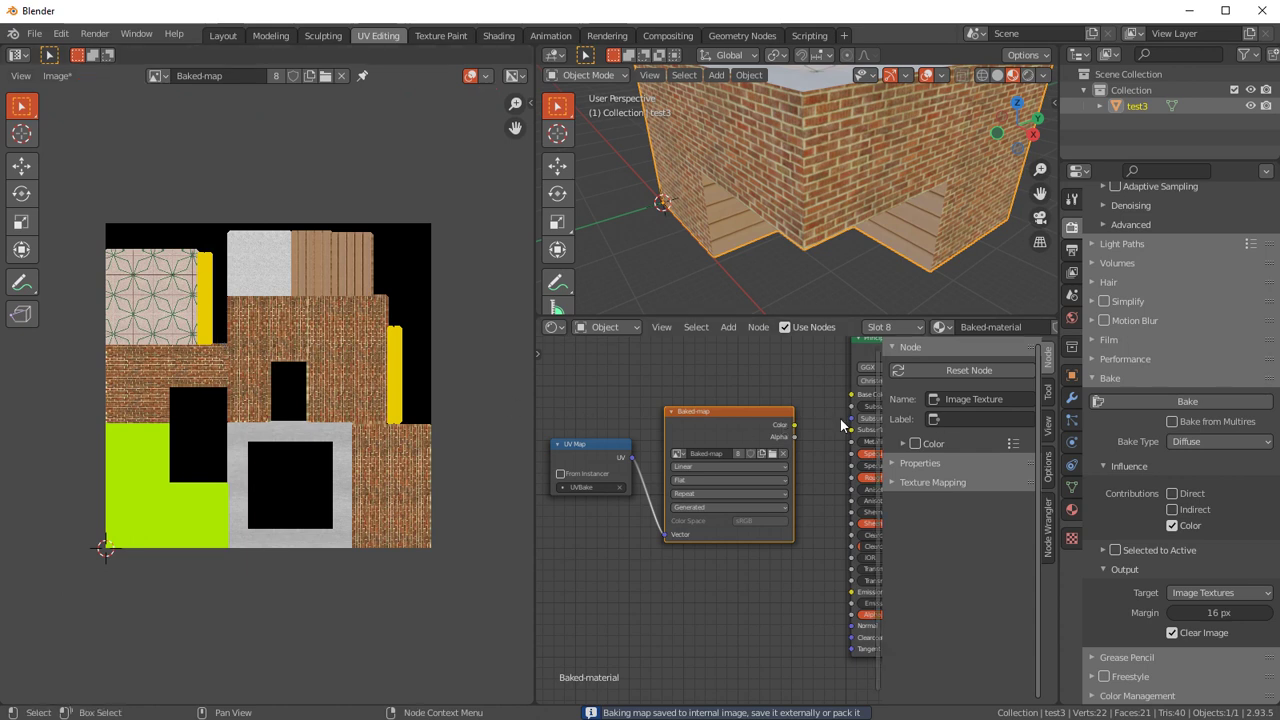
- Once the bake completes, switch back to test3's Material Properties
left_click(1072, 510)
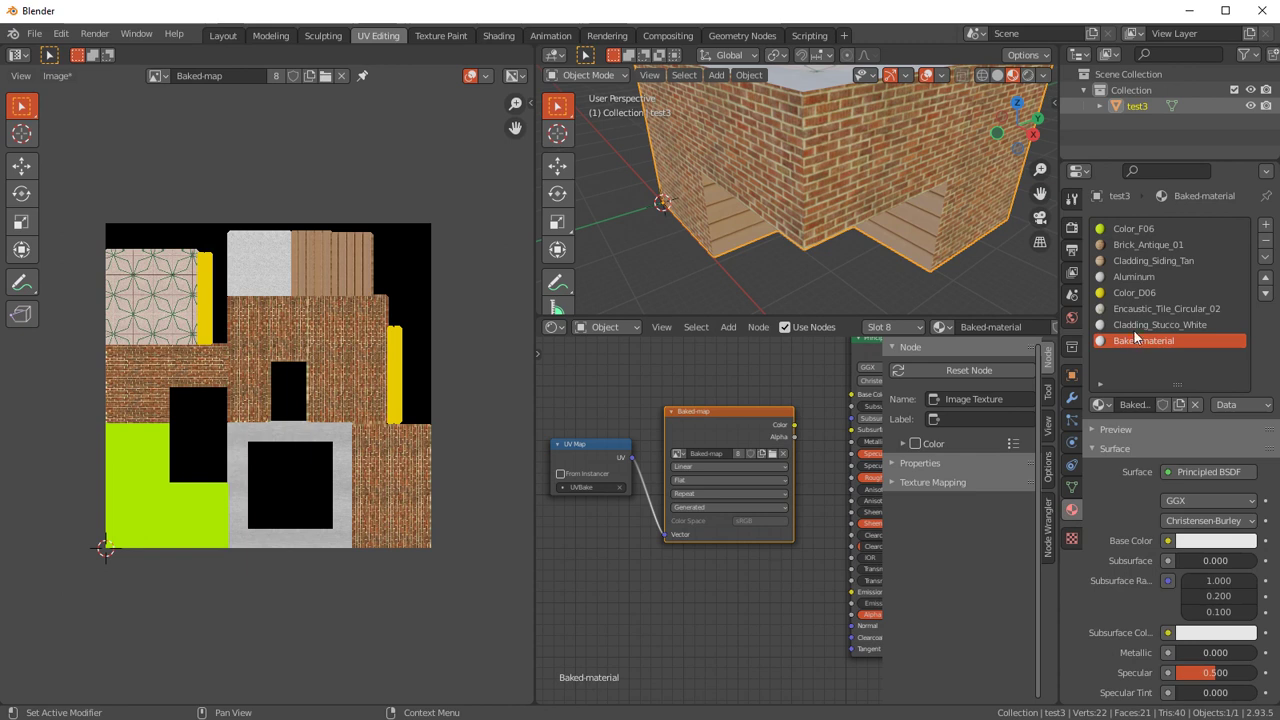
- Remove the seven material slots from Color_F06 through Cladding_Stucco_White, keeping only Baked-material
left_click(1135, 230)
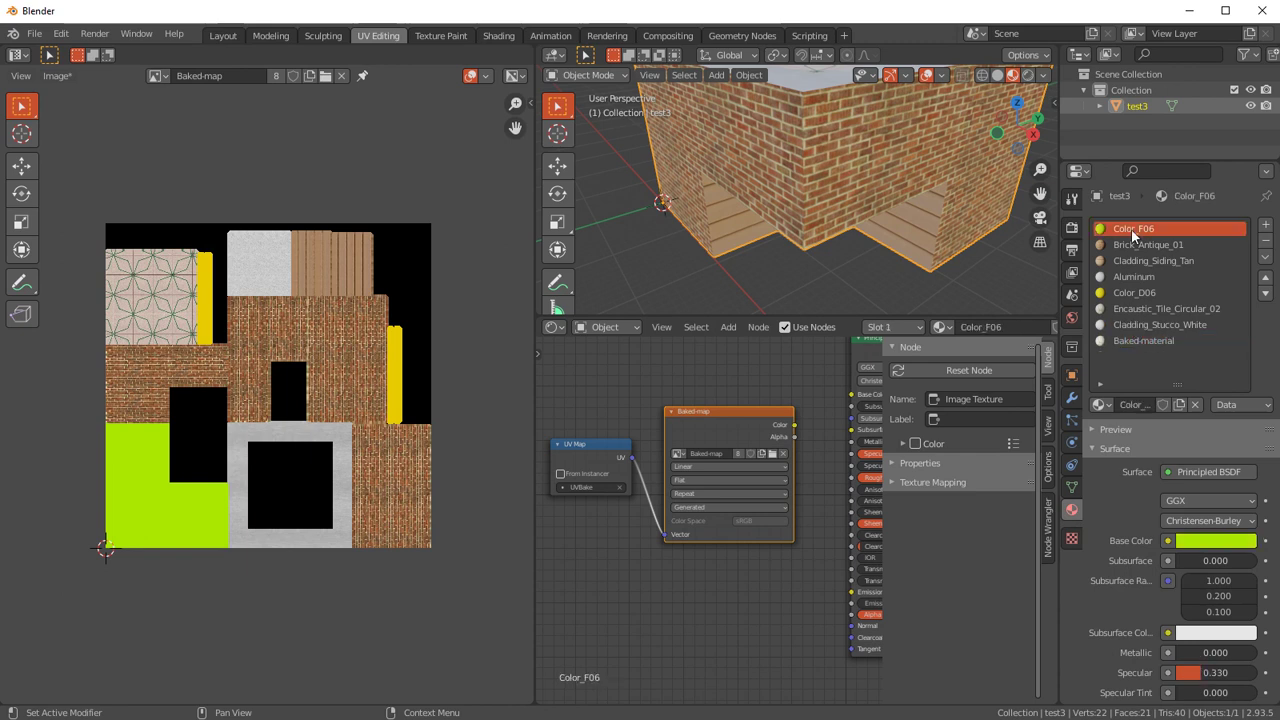
left_click(1265, 242)
left_click(1265, 242)
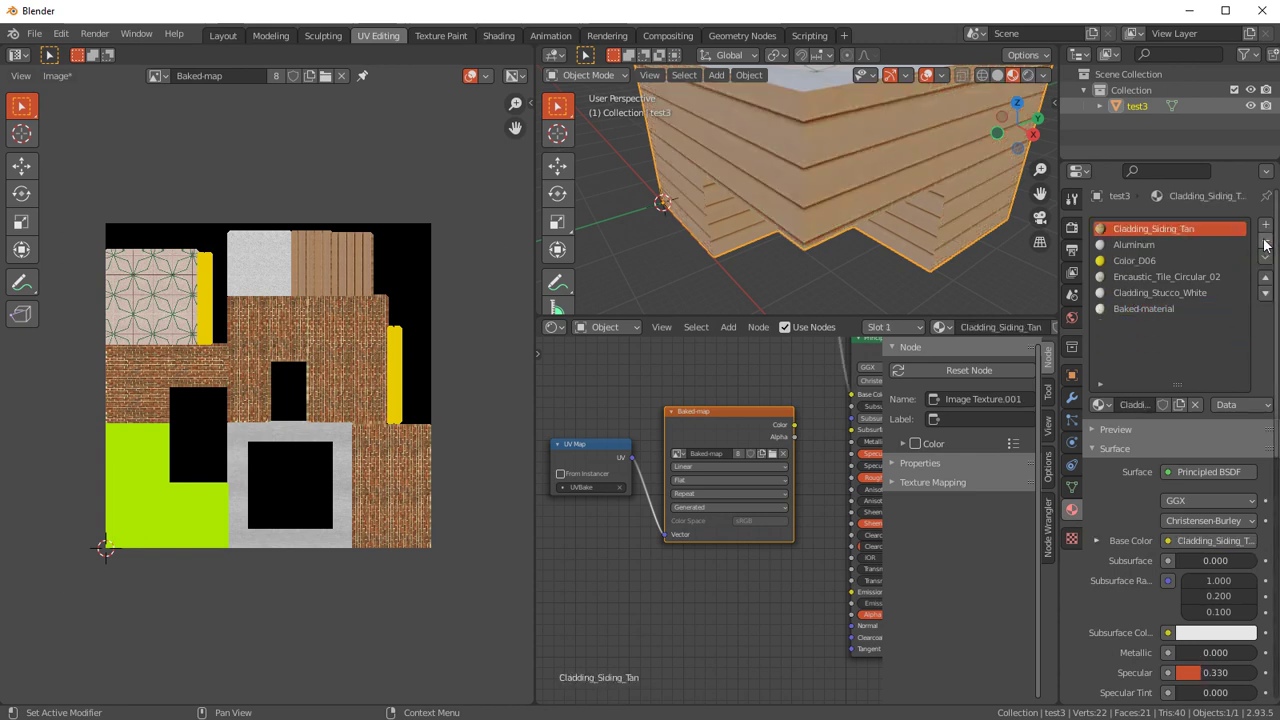
left_click(1265, 242)
left_click(1265, 242)
left_click(1265, 242)
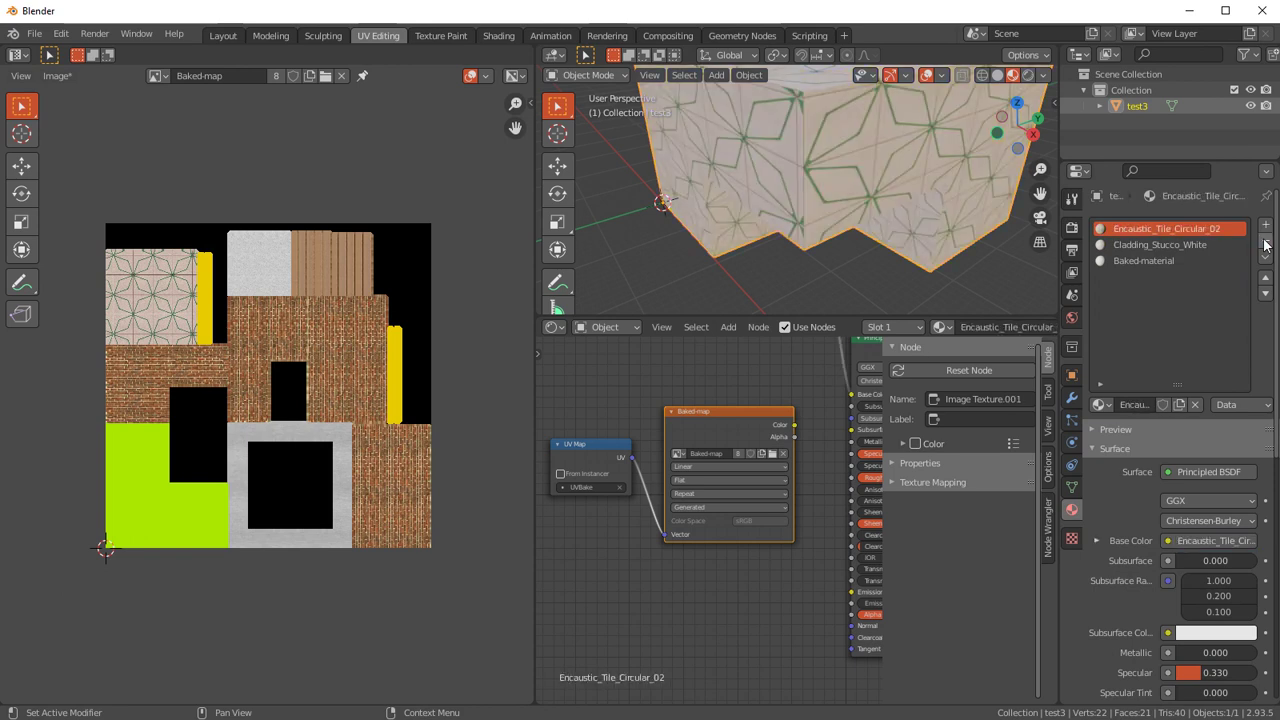
left_click(1265, 242)
left_click(1265, 242)
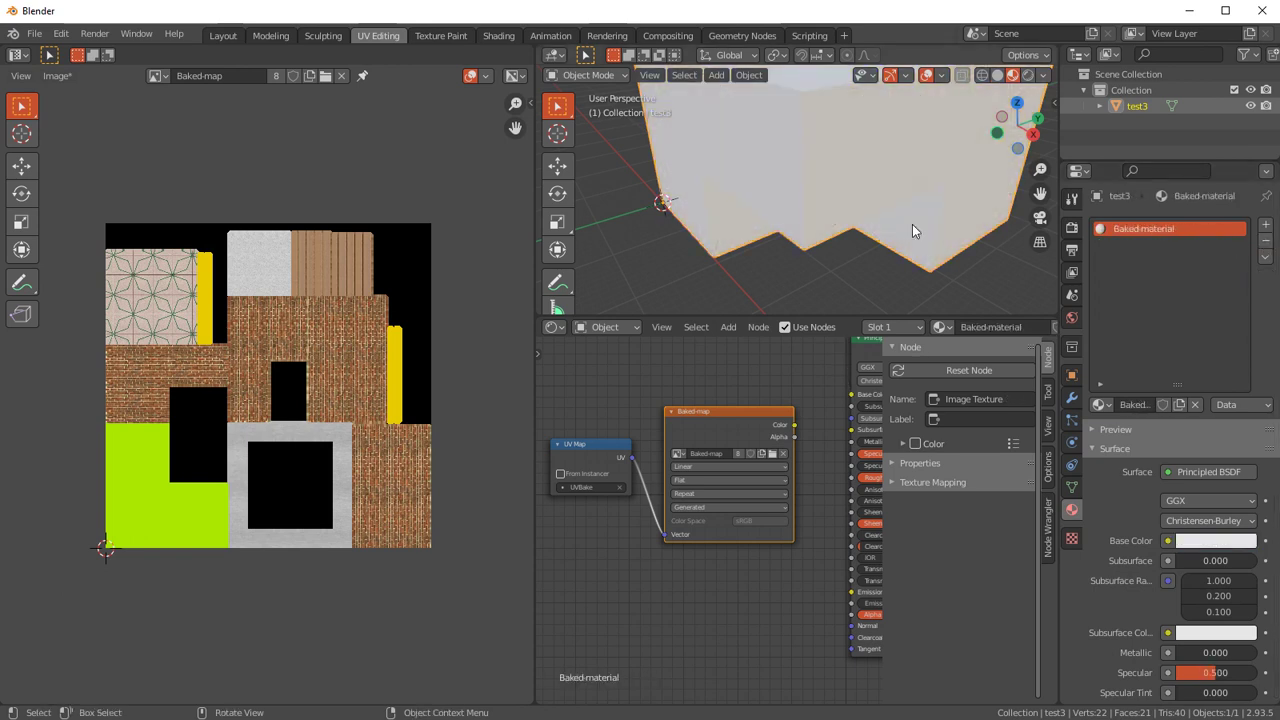
- Enlarge the 3D view over the node editor and reframe the shader nodes
left_click_drag(800, 319, 800, 480)
scroll(778, 640, "down", 2)
scroll(778, 640, "down", 1)
middle_click_drag(778, 640, 748, 645)
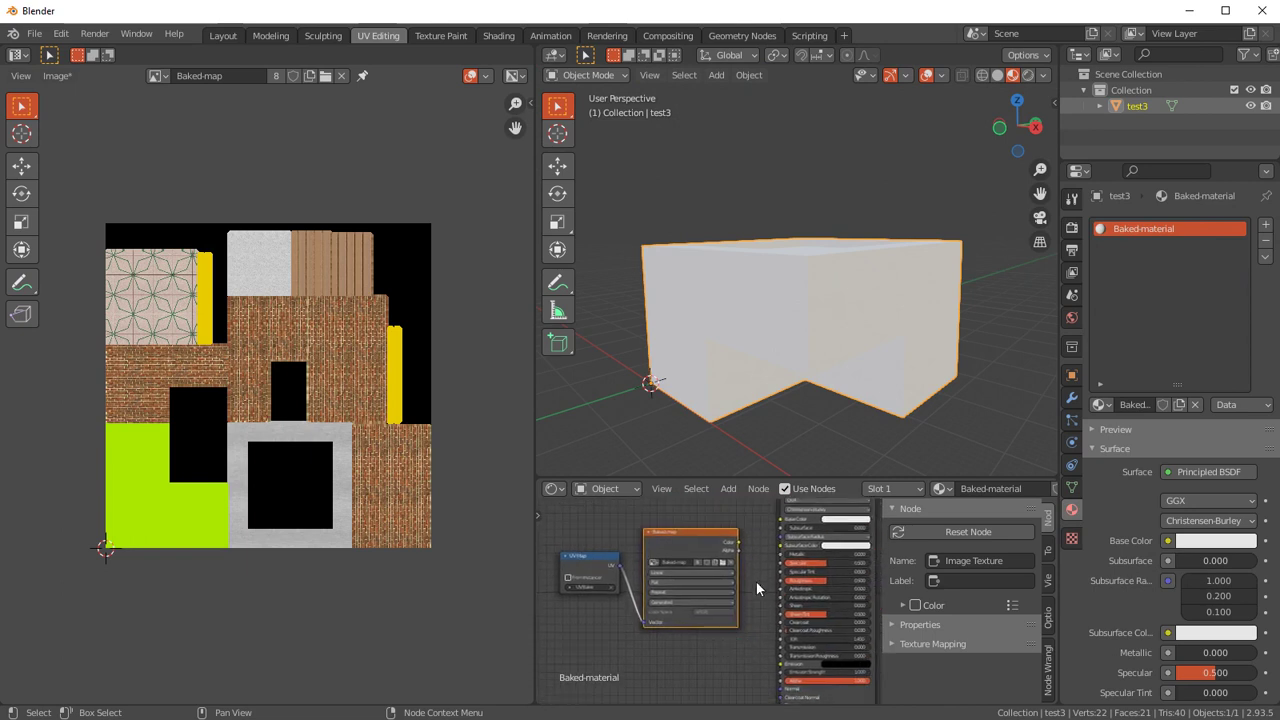
scroll(756, 545, "up", 1)
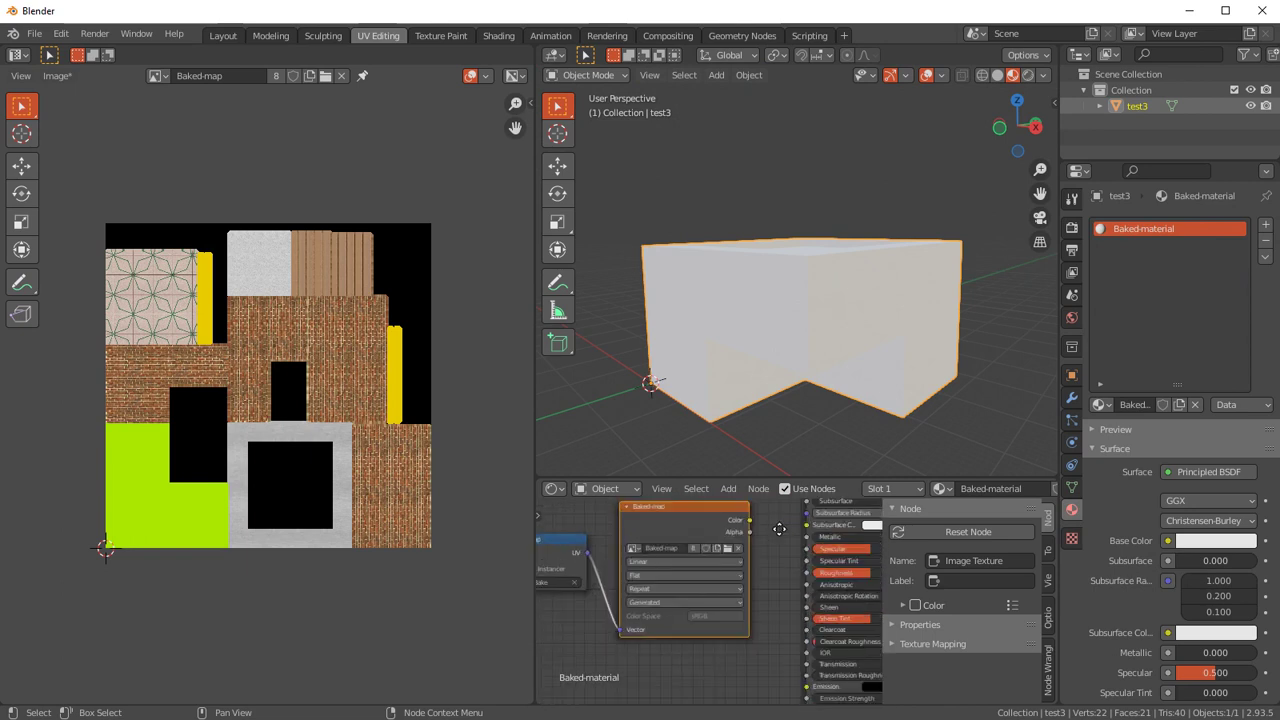
scroll(740, 570, "up", 1)
- Link Baked-map's Color output to Principled BSDF Base Color, then widen and orbit the 3D view
left_click_drag(719, 575, 776, 543)
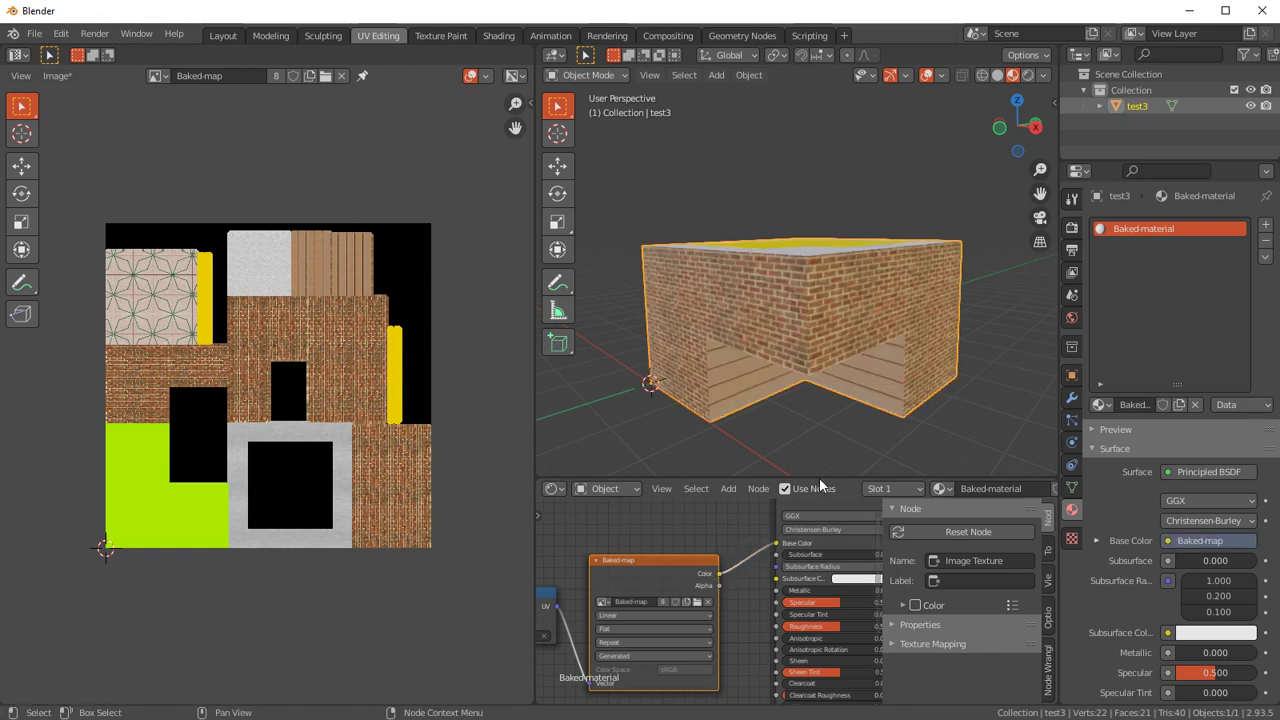
middle_click_drag(820, 410, 820, 414)
left_click_drag(537, 476, 320, 476)
mouse_move(862, 316)
middle_mouse_down()
mouse_move(854, 246)
mouse_move(837, 283)
middle_mouse_up()
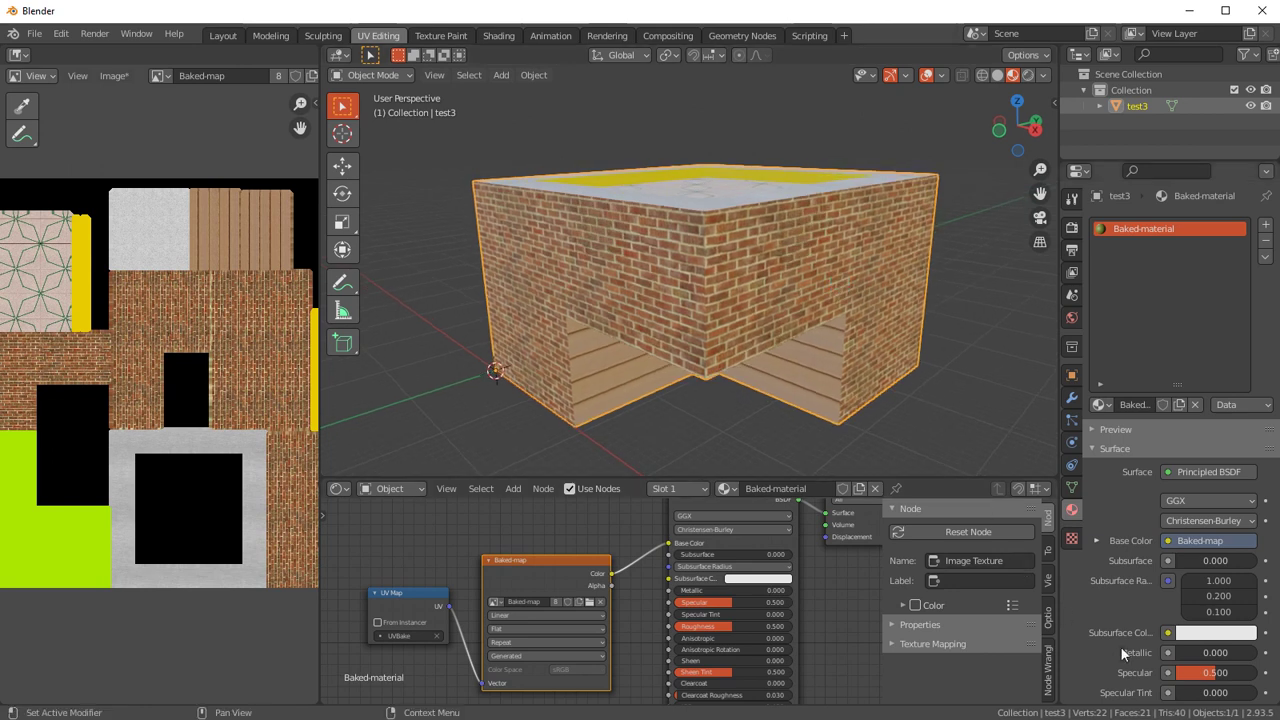